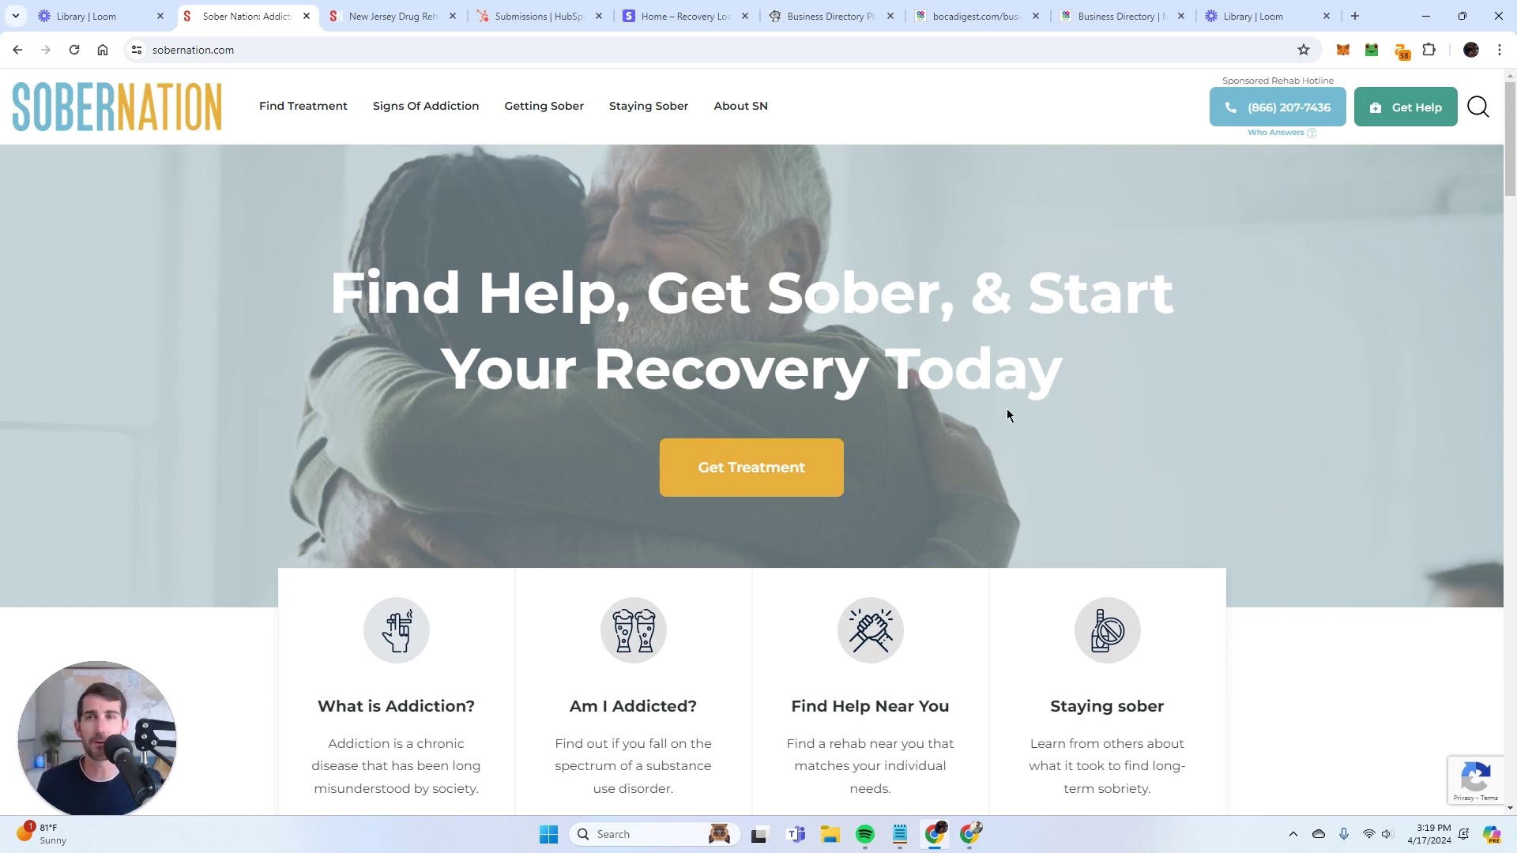
# Reload the Sober Nation New Jersey rehab listings page from its address
pyautogui.click(372, 8)
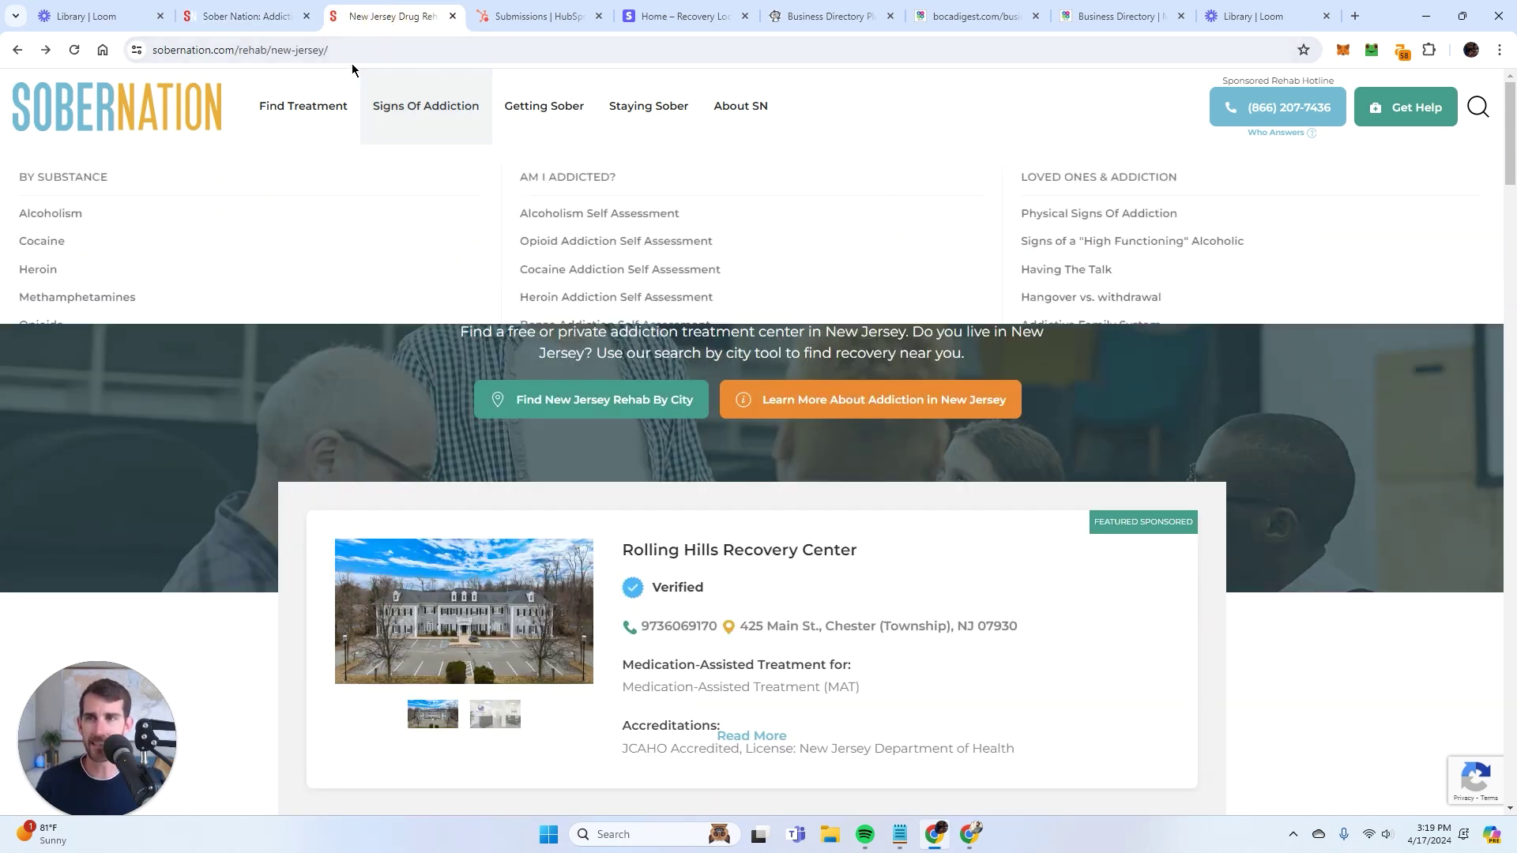
pyautogui.moveTo(158, 51); pyautogui.dragTo(358, 55)
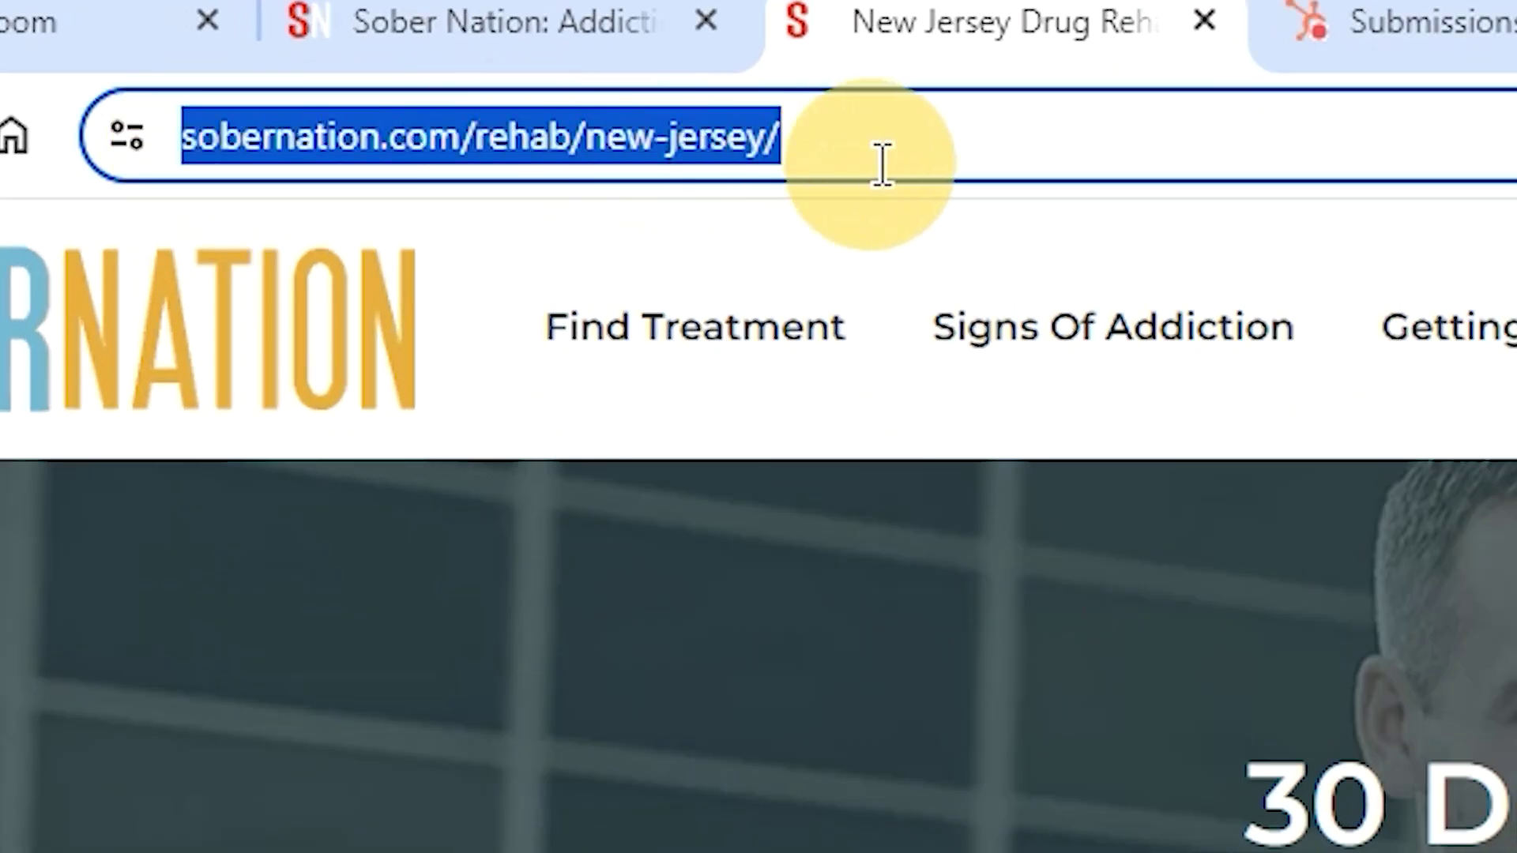
pyautogui.click(509, 152)
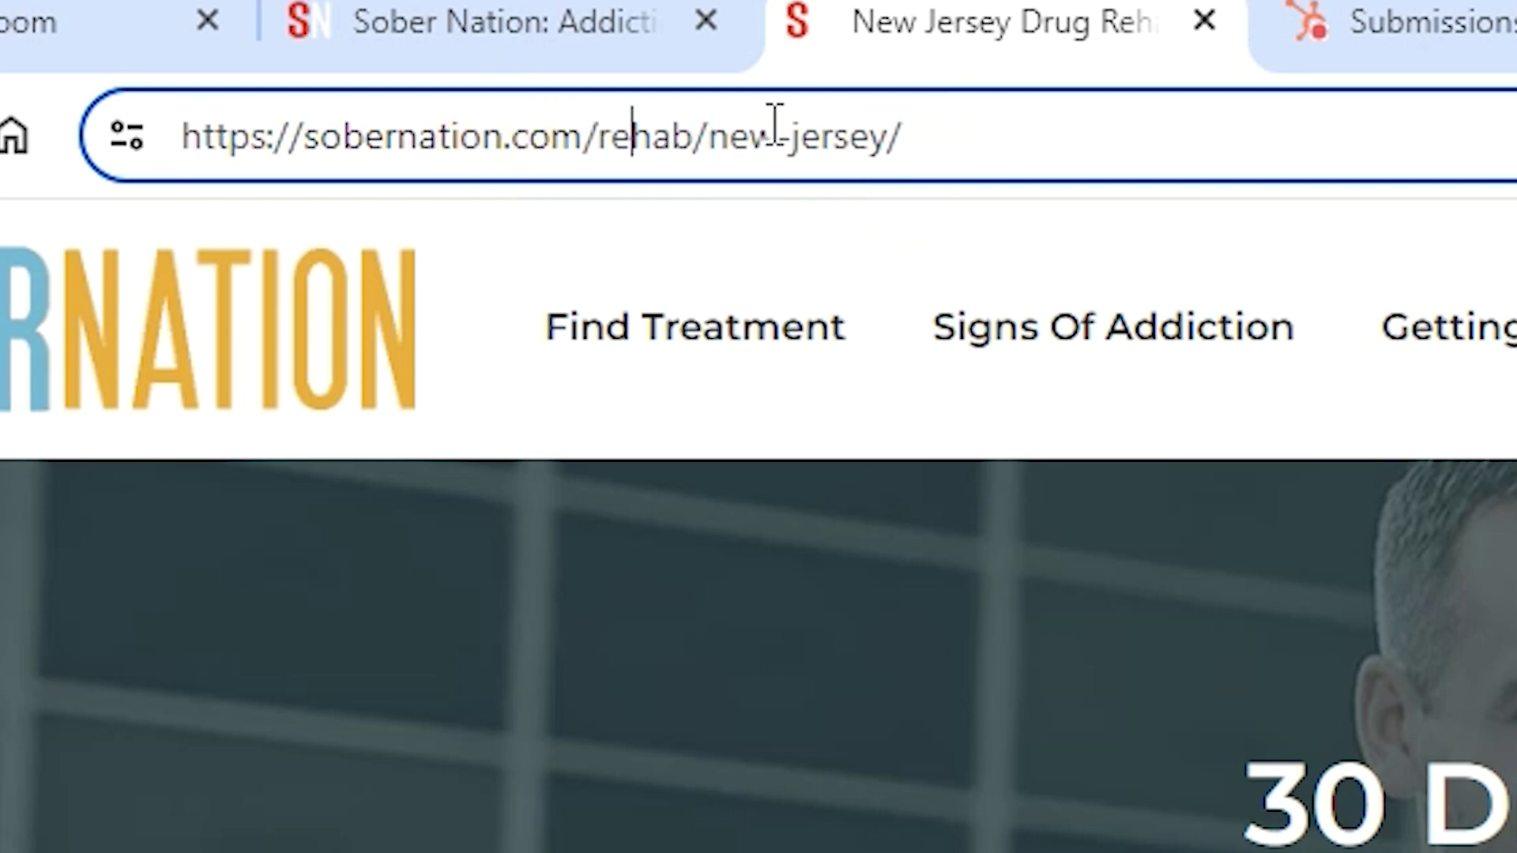
pyautogui.click(984, 158)
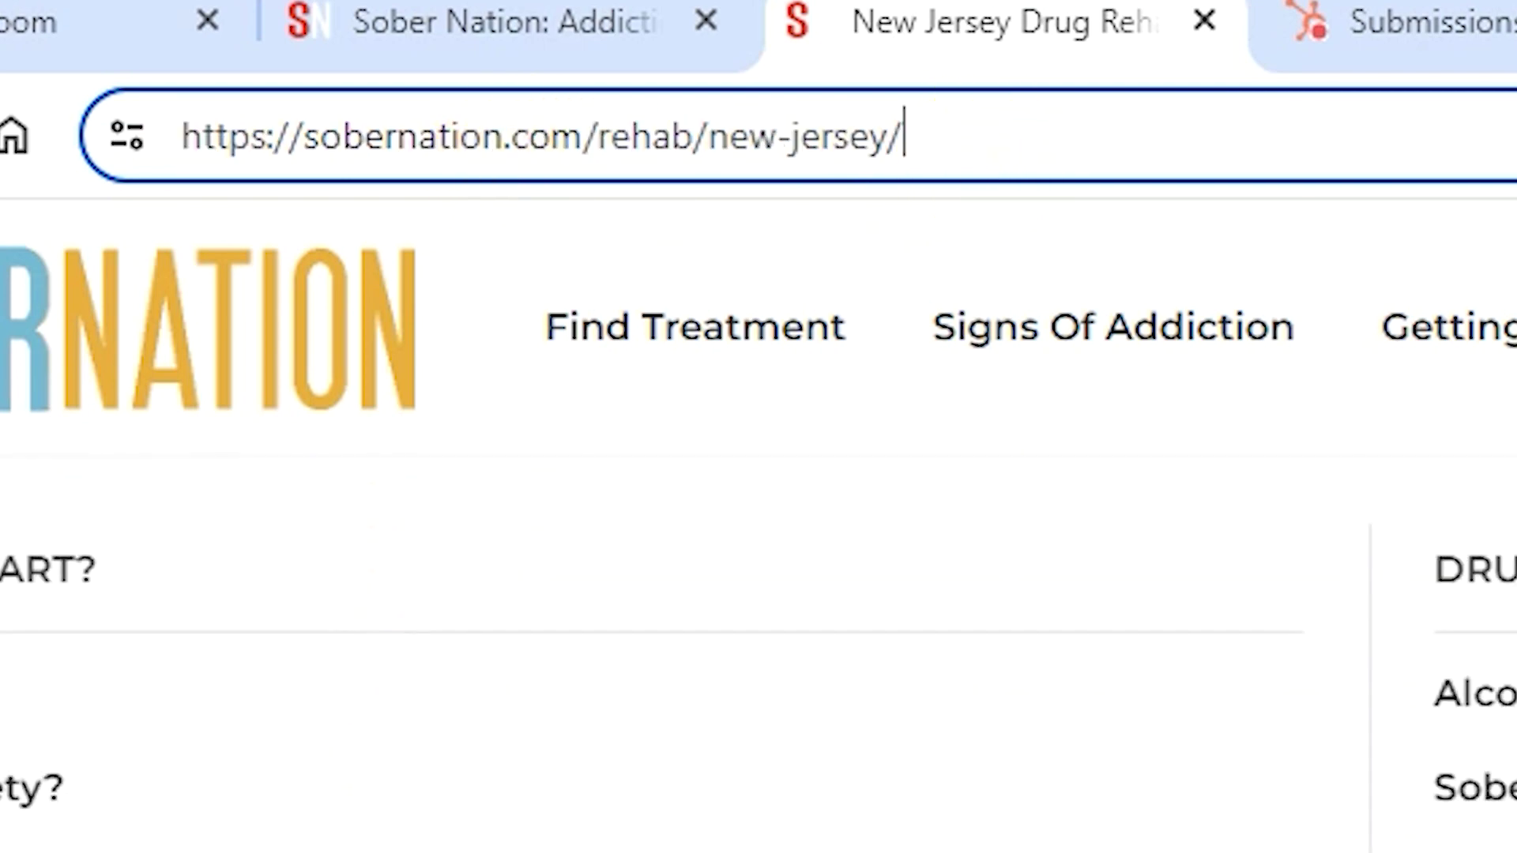
pyautogui.press('Return')
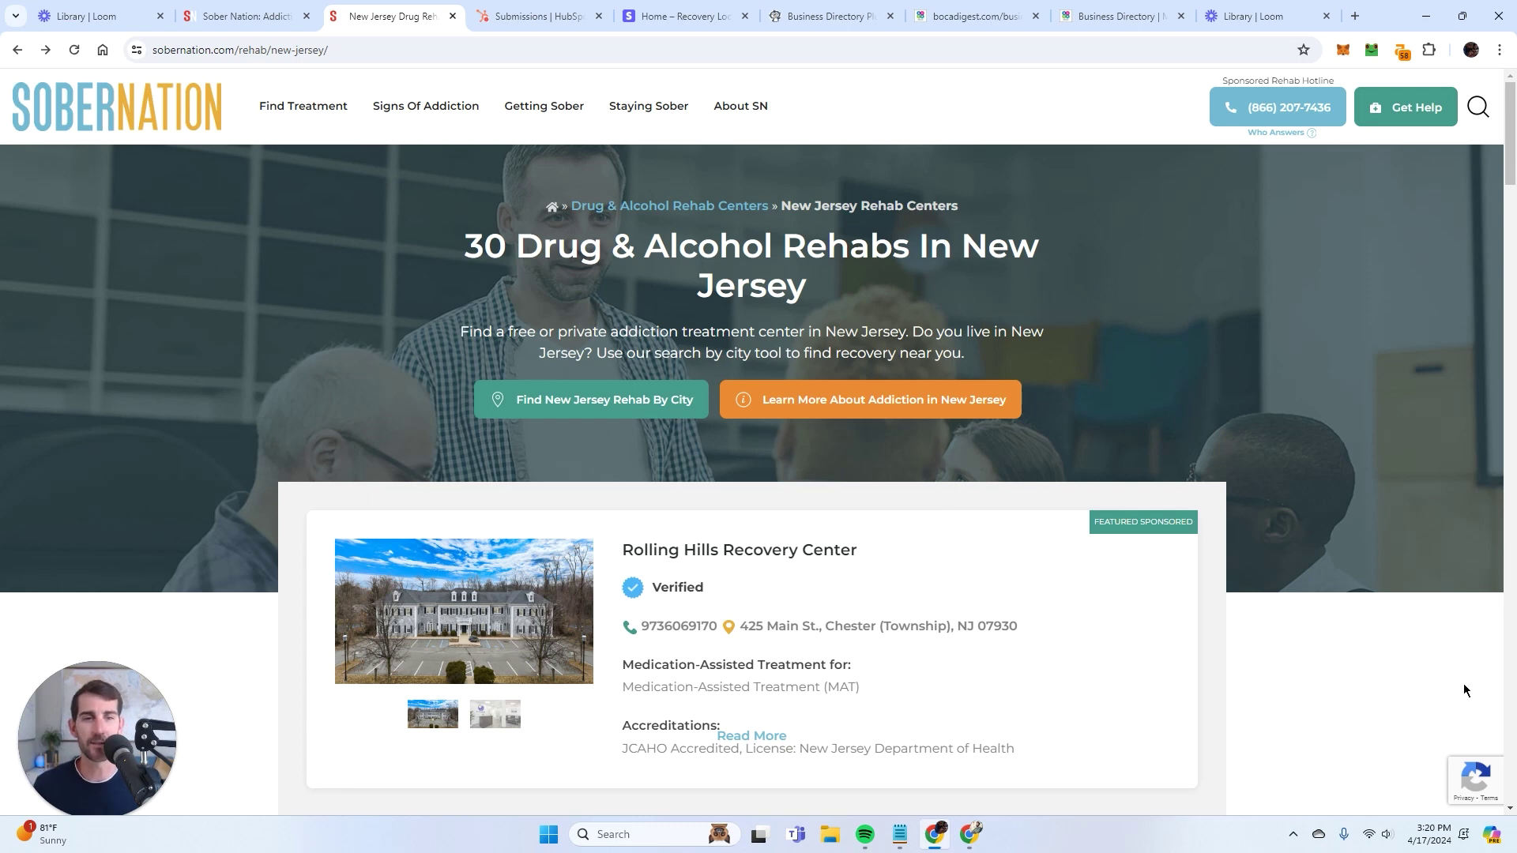
# Scroll the listings and advance the Rolling Hills Recovery Center card to its second, interior photo
pyautogui.scroll(-2, 1462, 684)
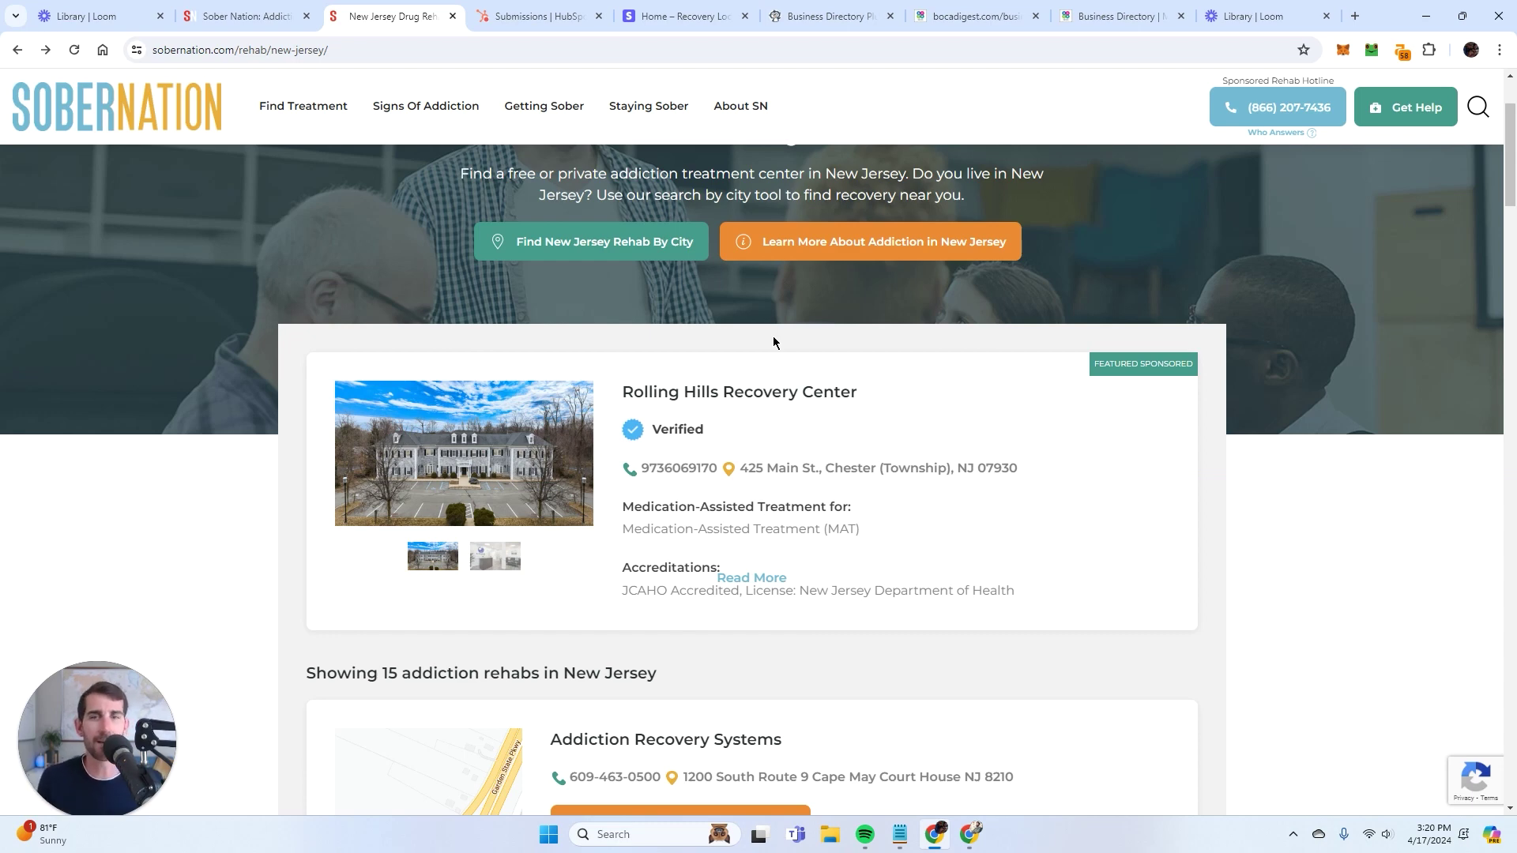
pyautogui.scroll(-2, 822, 474)
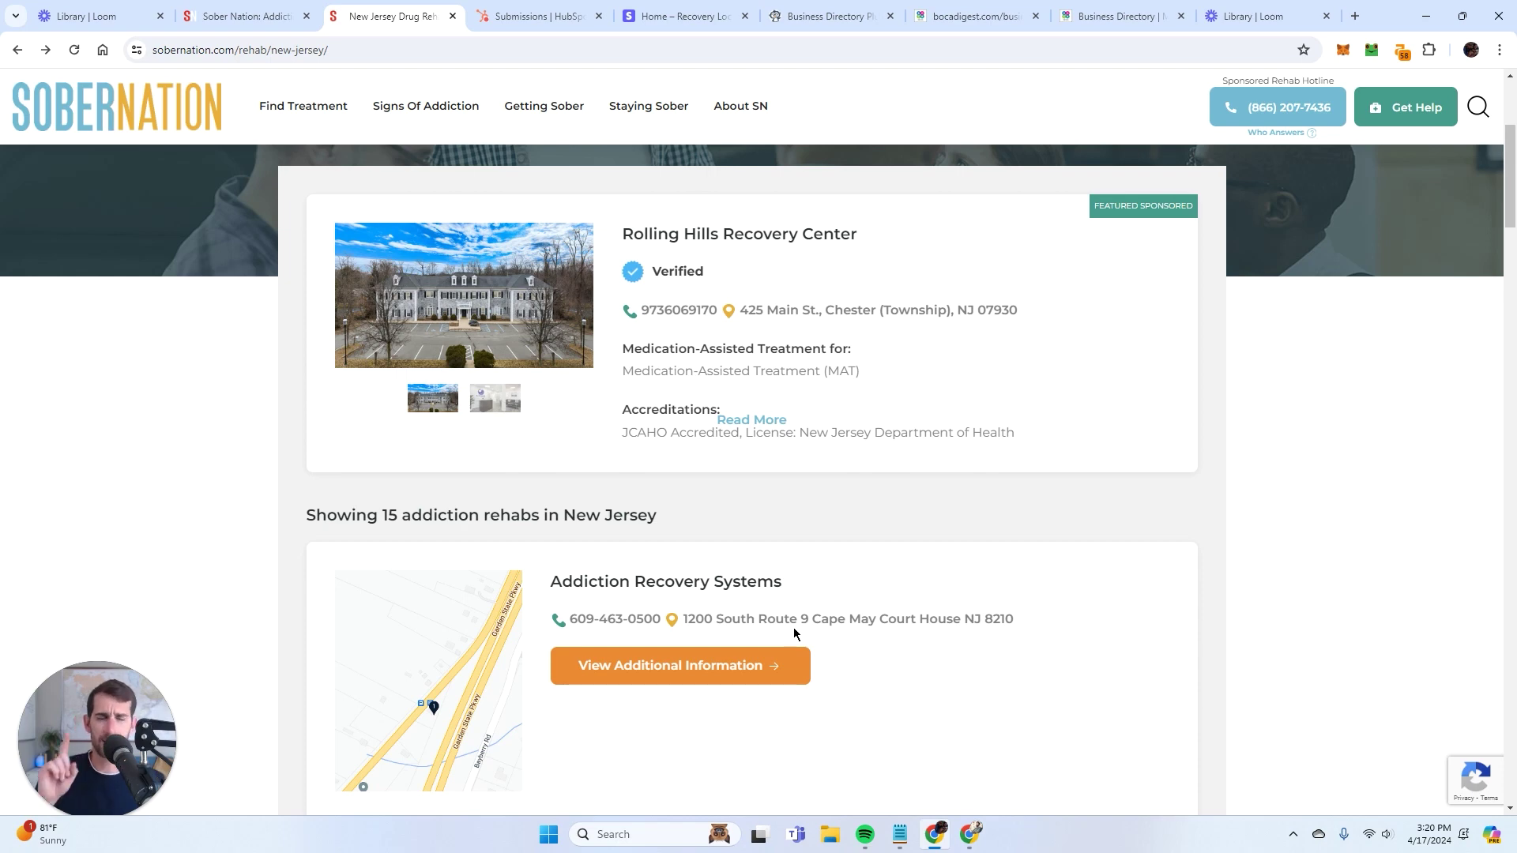
pyautogui.scroll(2, 822, 616)
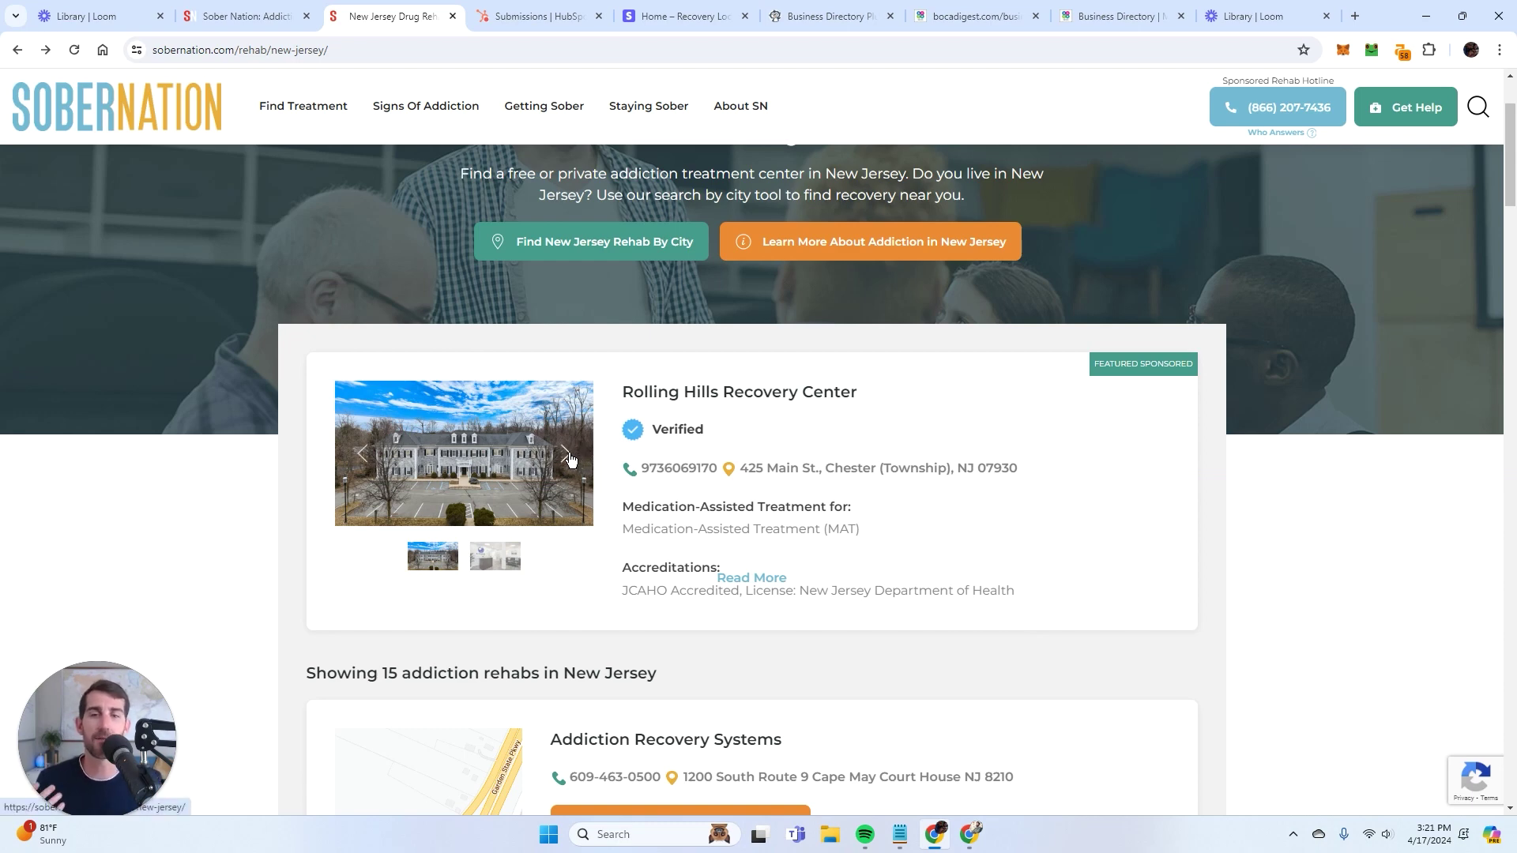
pyautogui.click(568, 462)
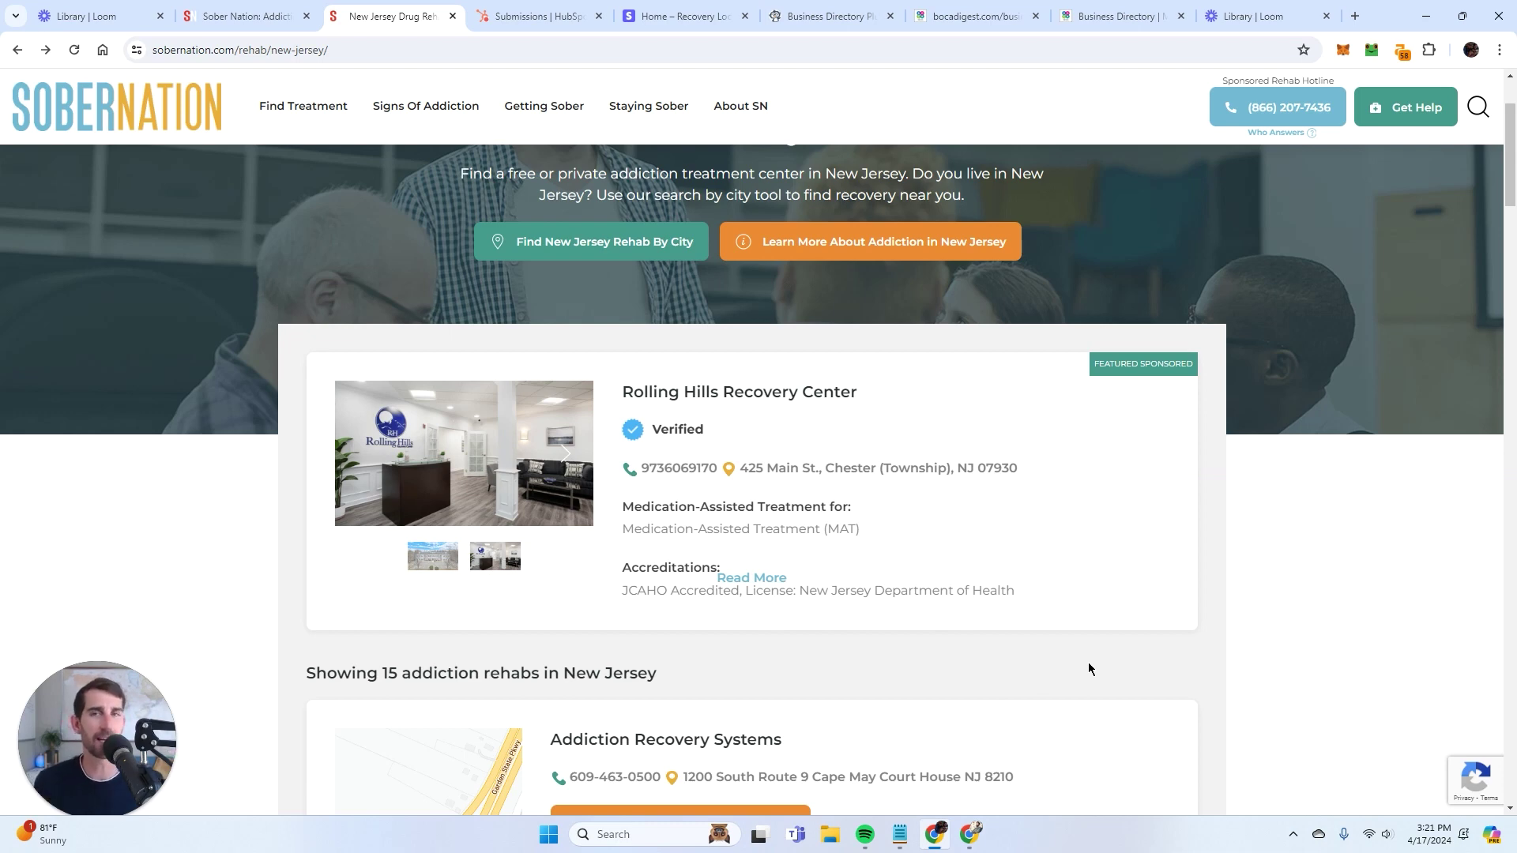
# Scroll further and highlight the Addiction Recovery Systems title and phone number
pyautogui.scroll(-2, 1082, 666)
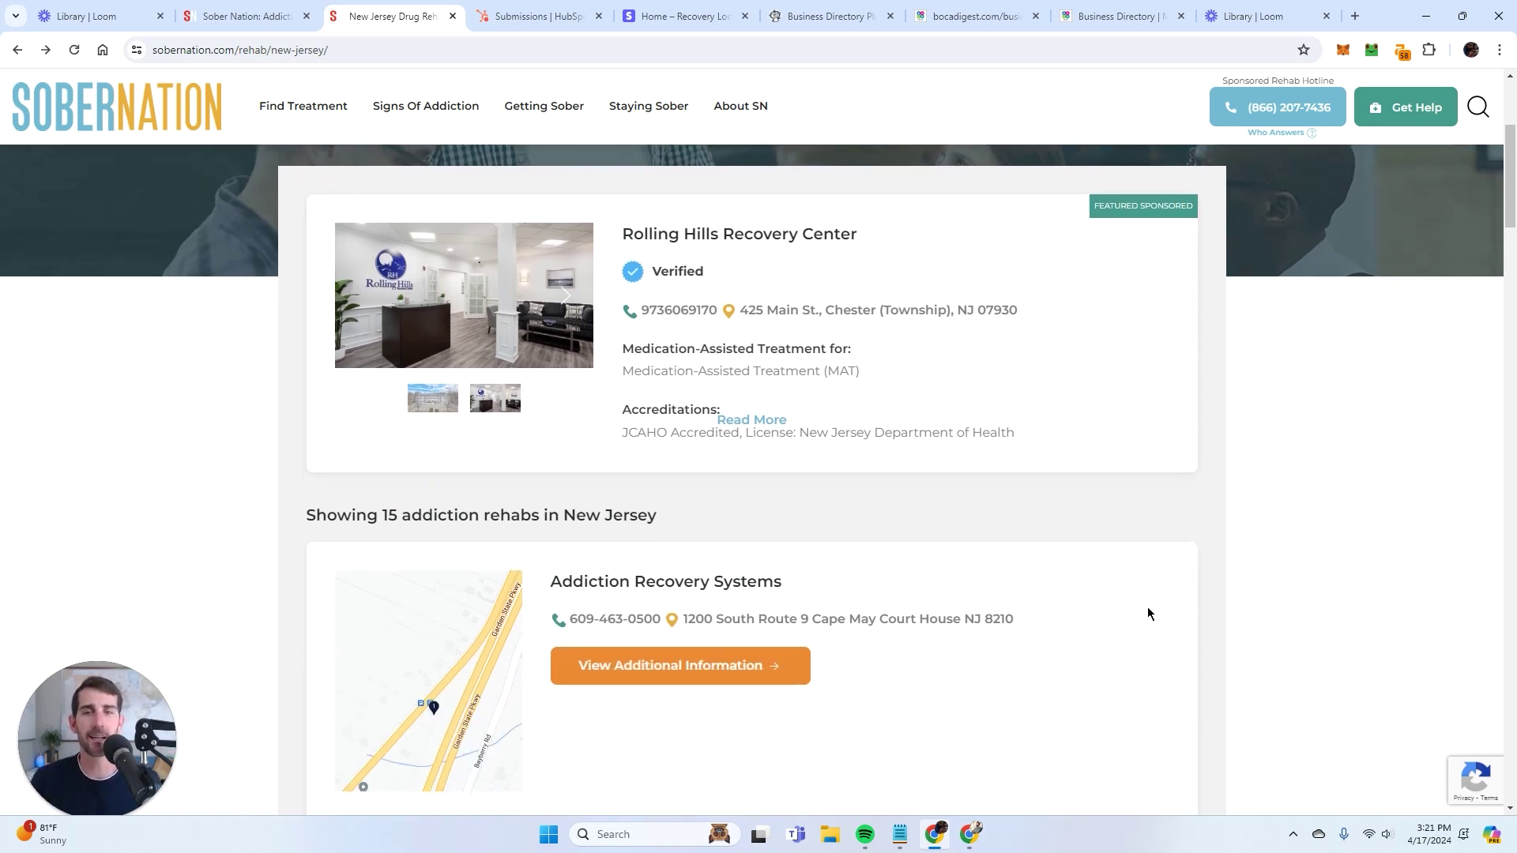
pyautogui.scroll(-2, 774, 608)
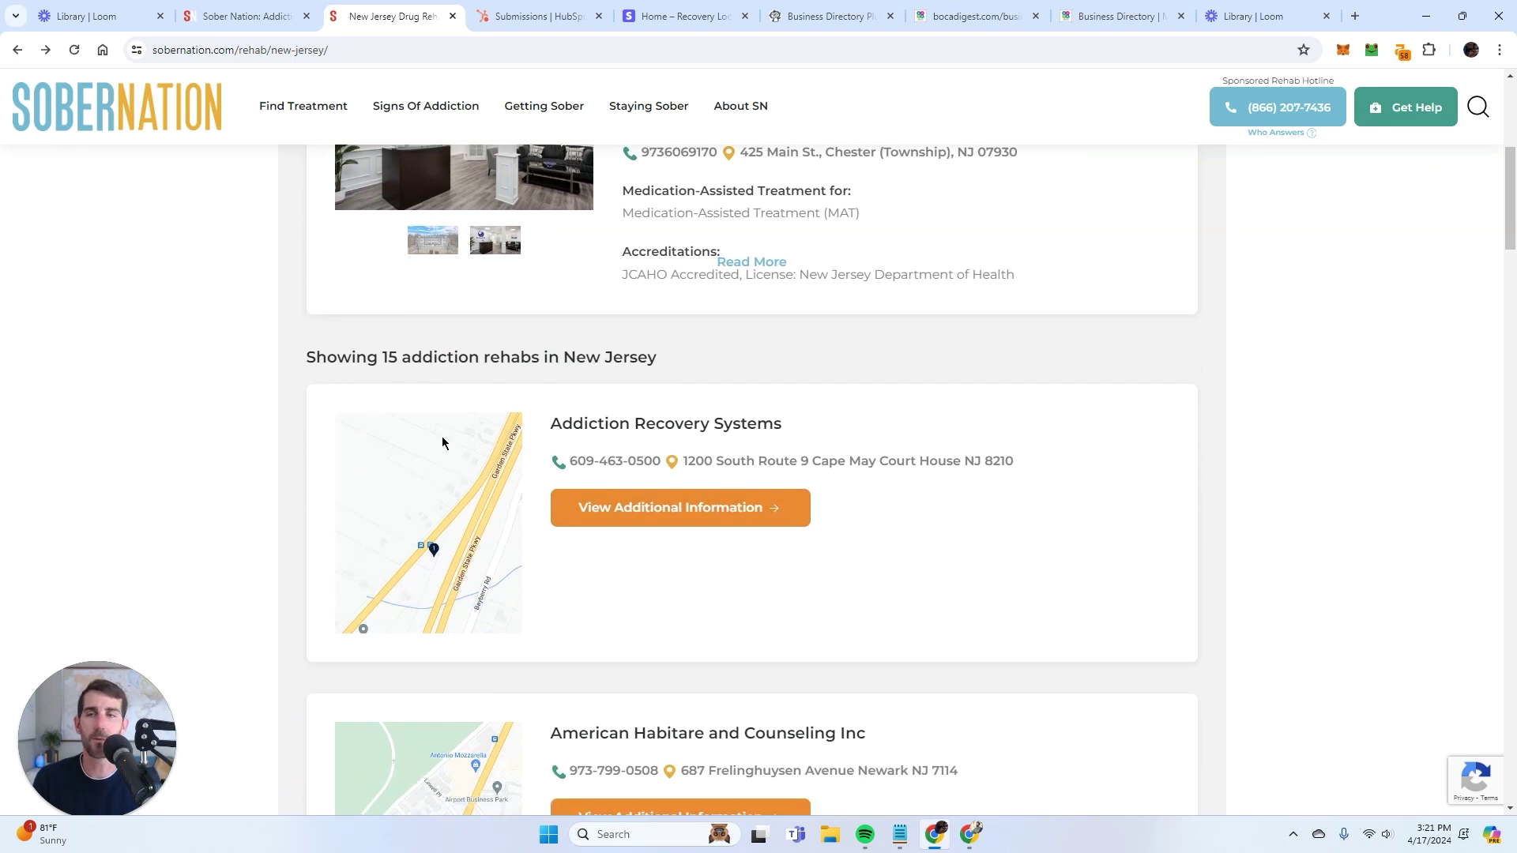
pyautogui.moveTo(549, 424); pyautogui.dragTo(797, 440)
# Open the full Addiction Recovery Systems listing and scroll through its details
pyautogui.click(944, 502)
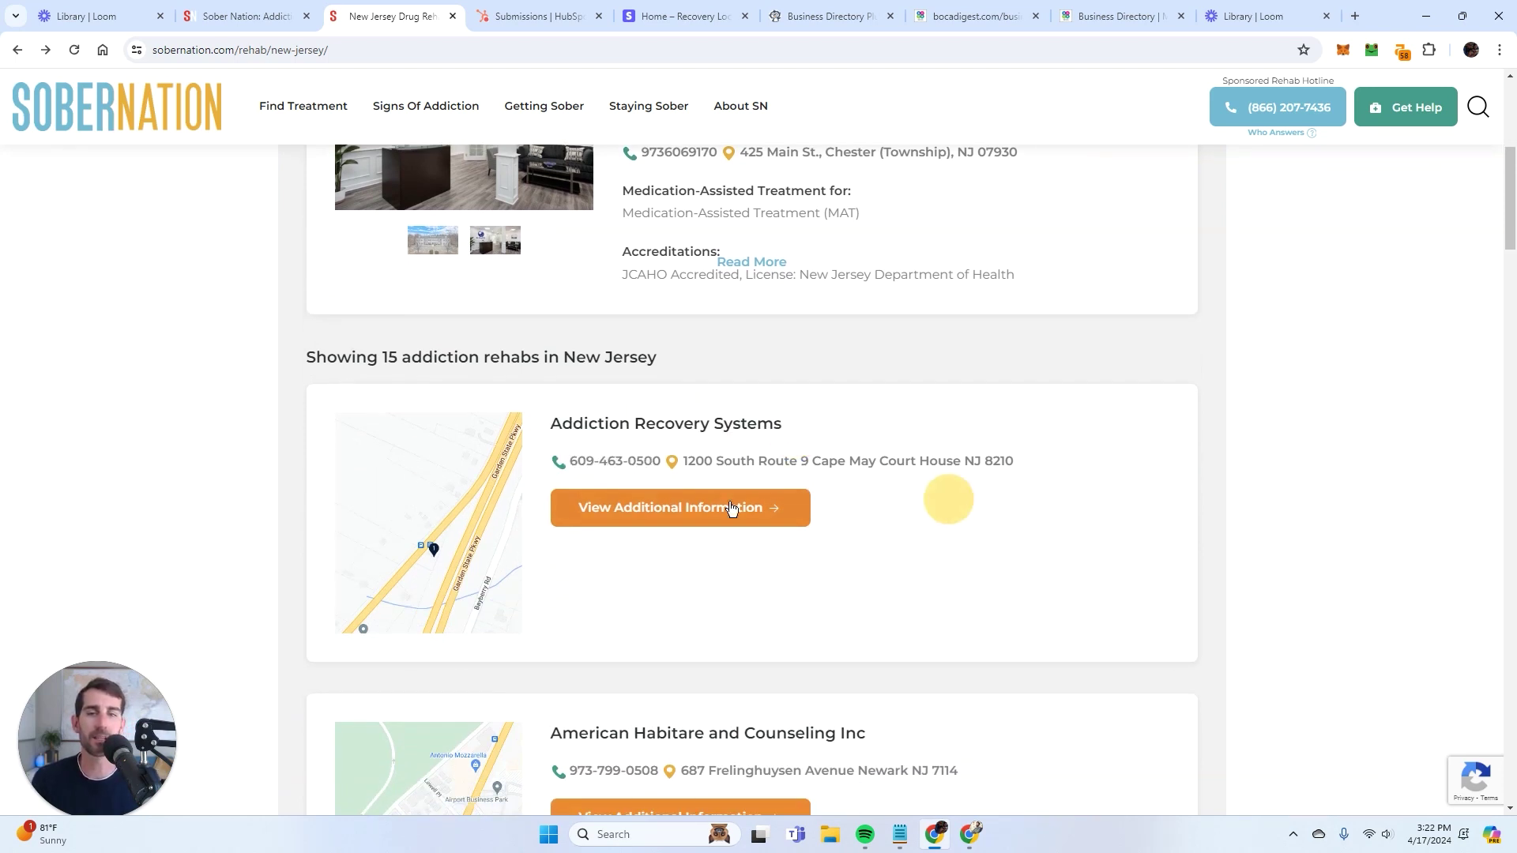
pyautogui.click(687, 508)
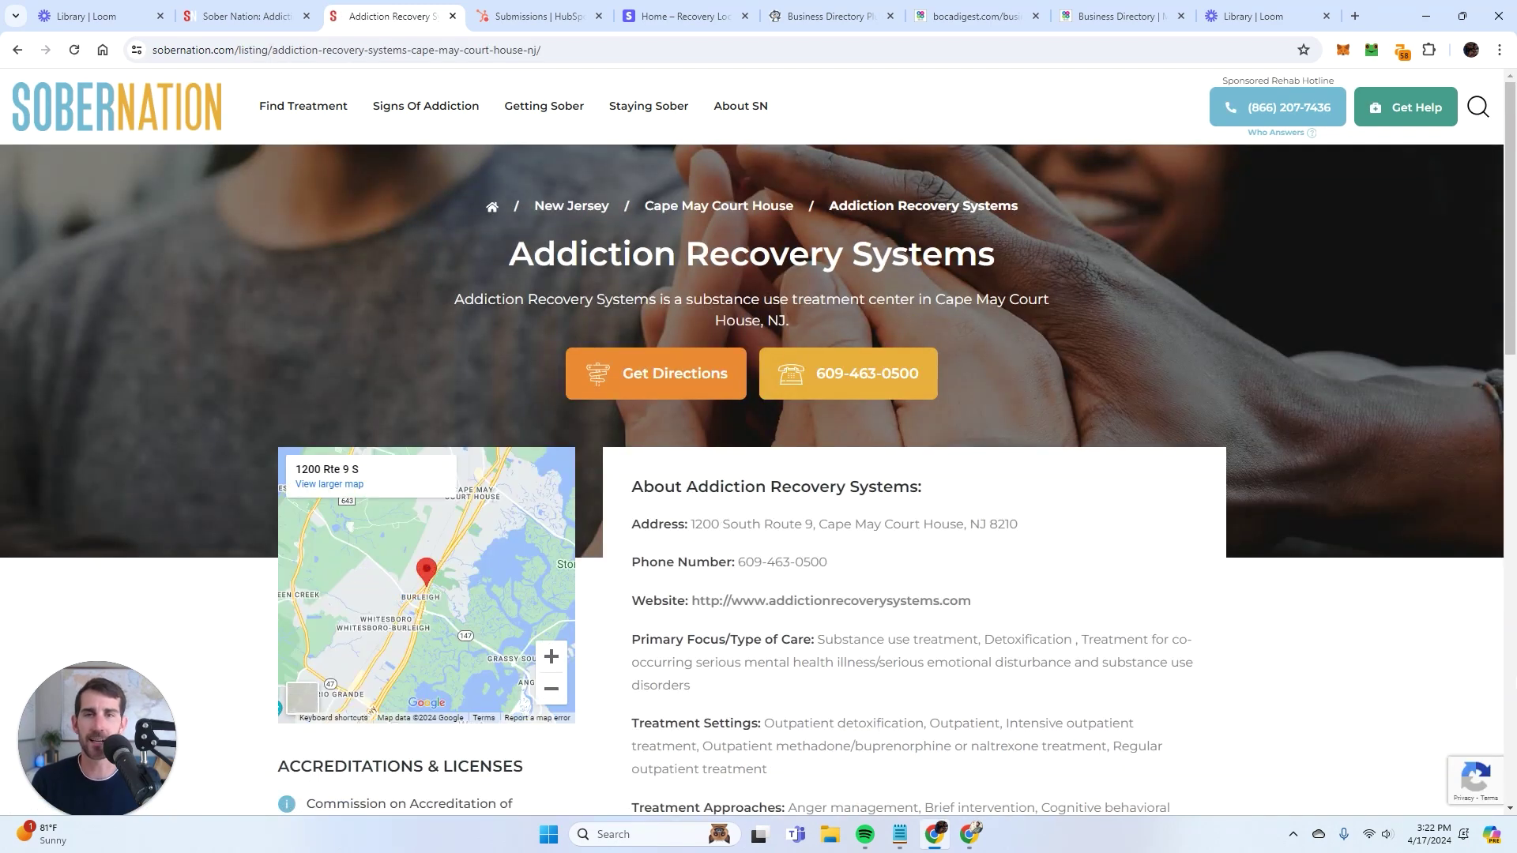
pyautogui.scroll(-2, 892, 473)
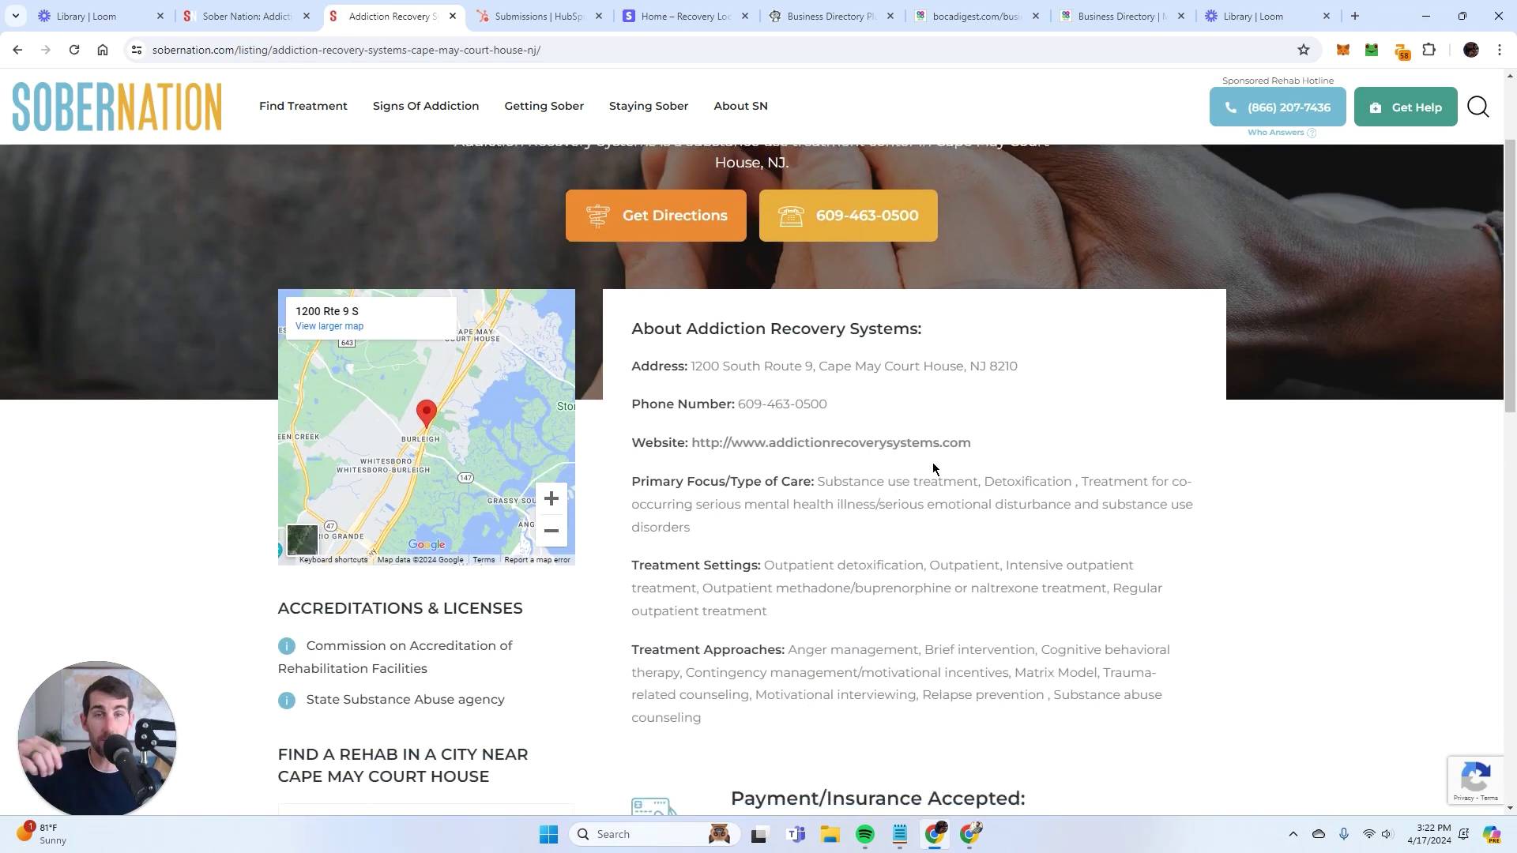
pyautogui.scroll(-1, 940, 474)
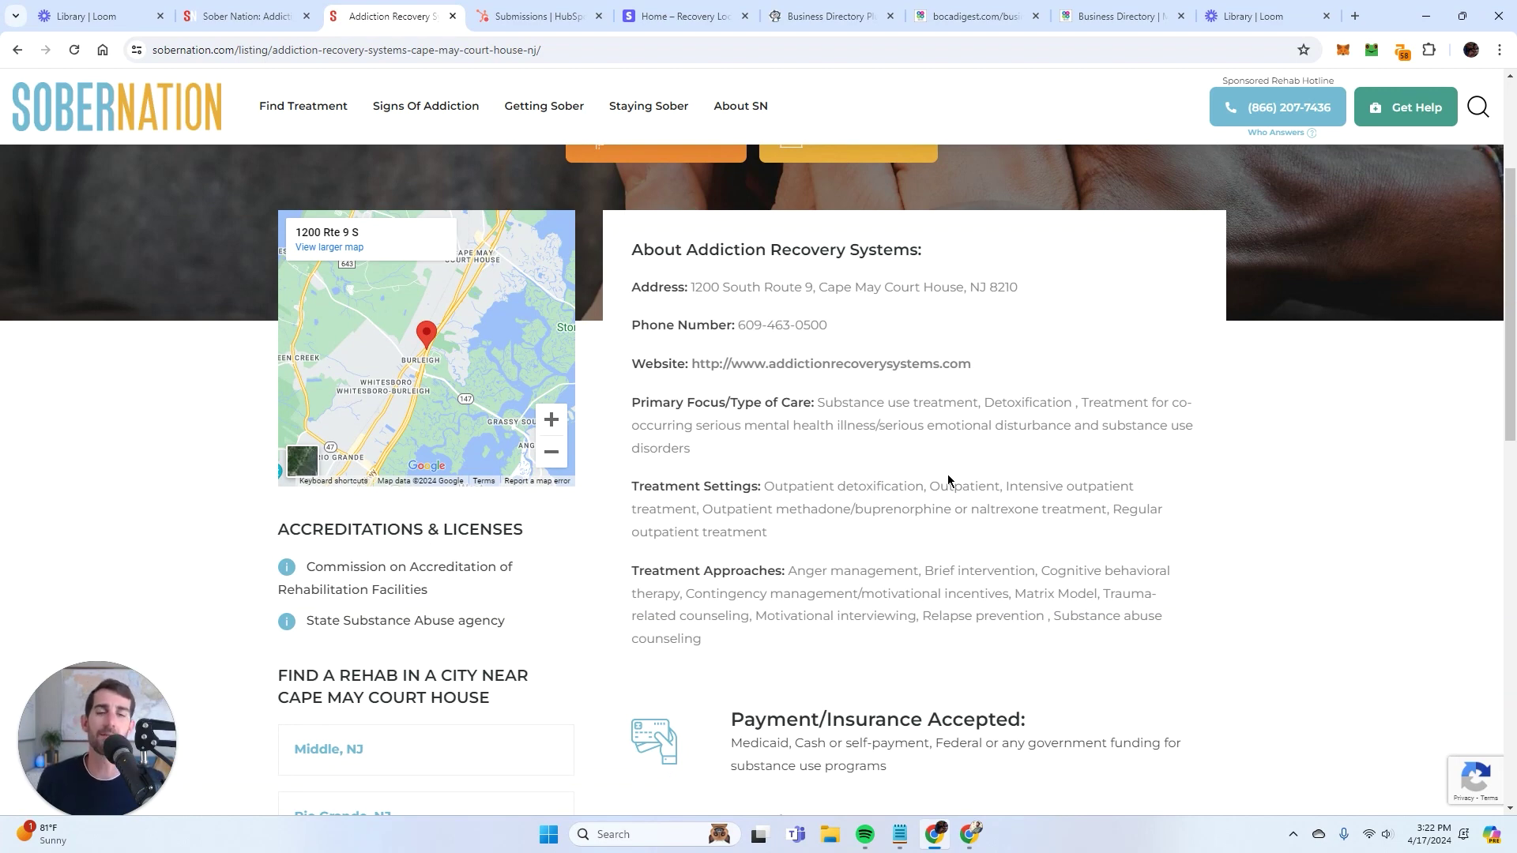
pyautogui.scroll(-4, 956, 474)
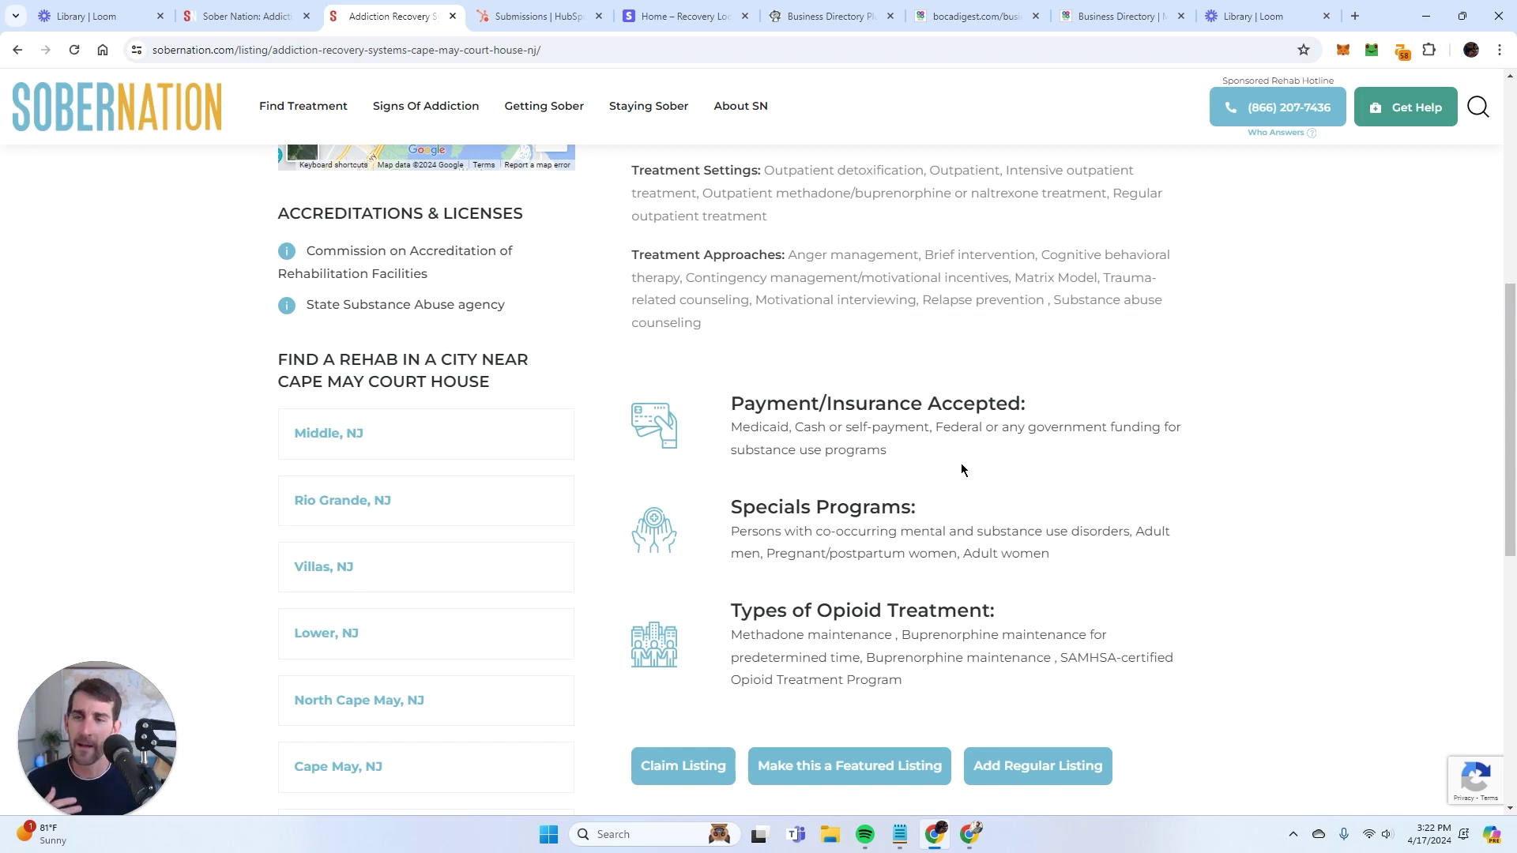
pyautogui.scroll(-3, 961, 469)
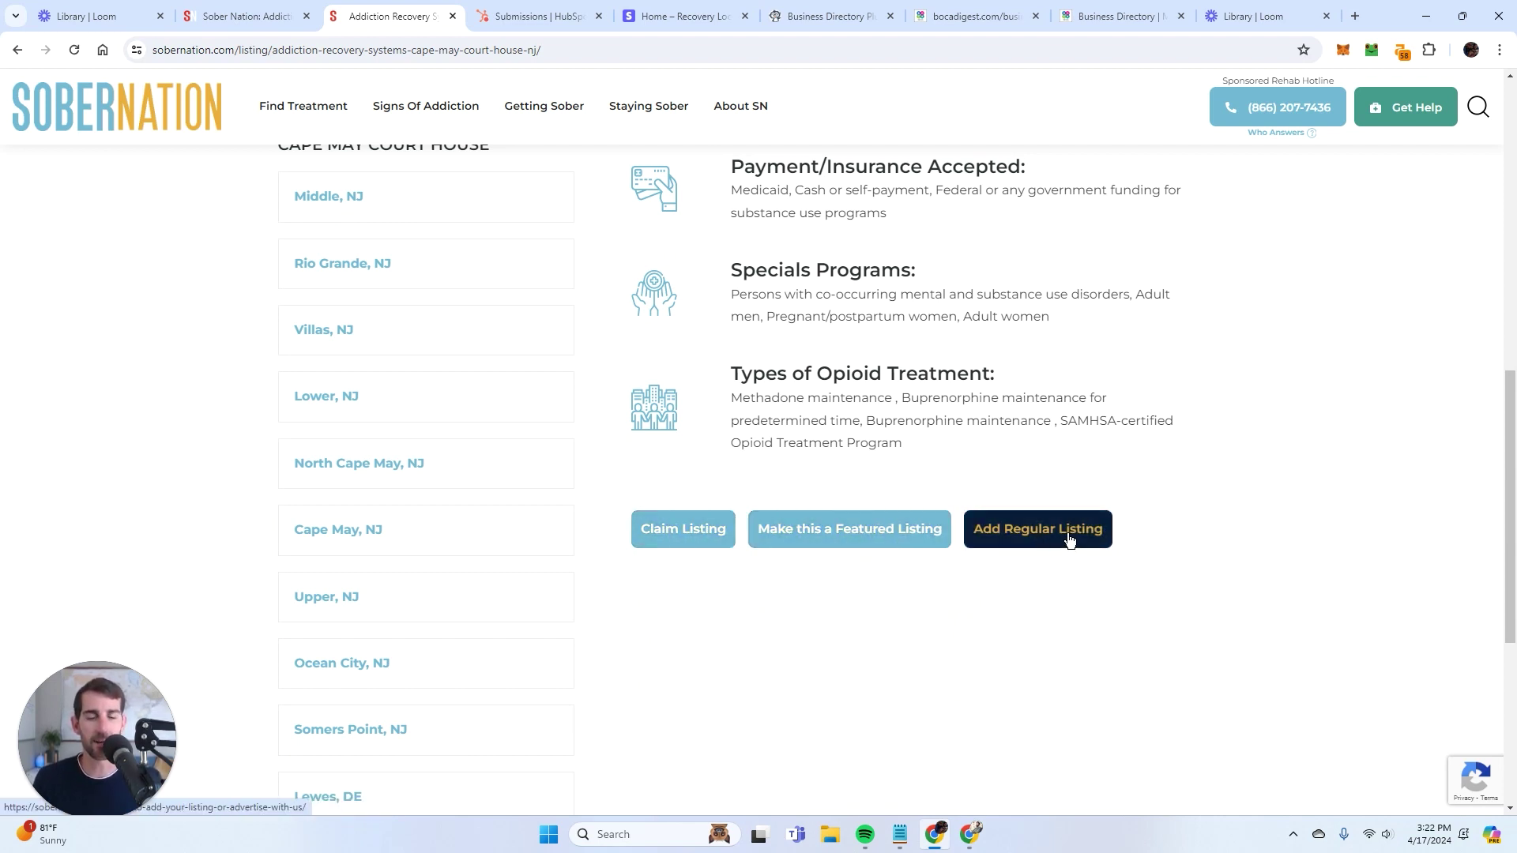
# Go to the 'Need To Add Your Listing Or Advertise With Us' page and scroll to its form
pyautogui.click(691, 535)
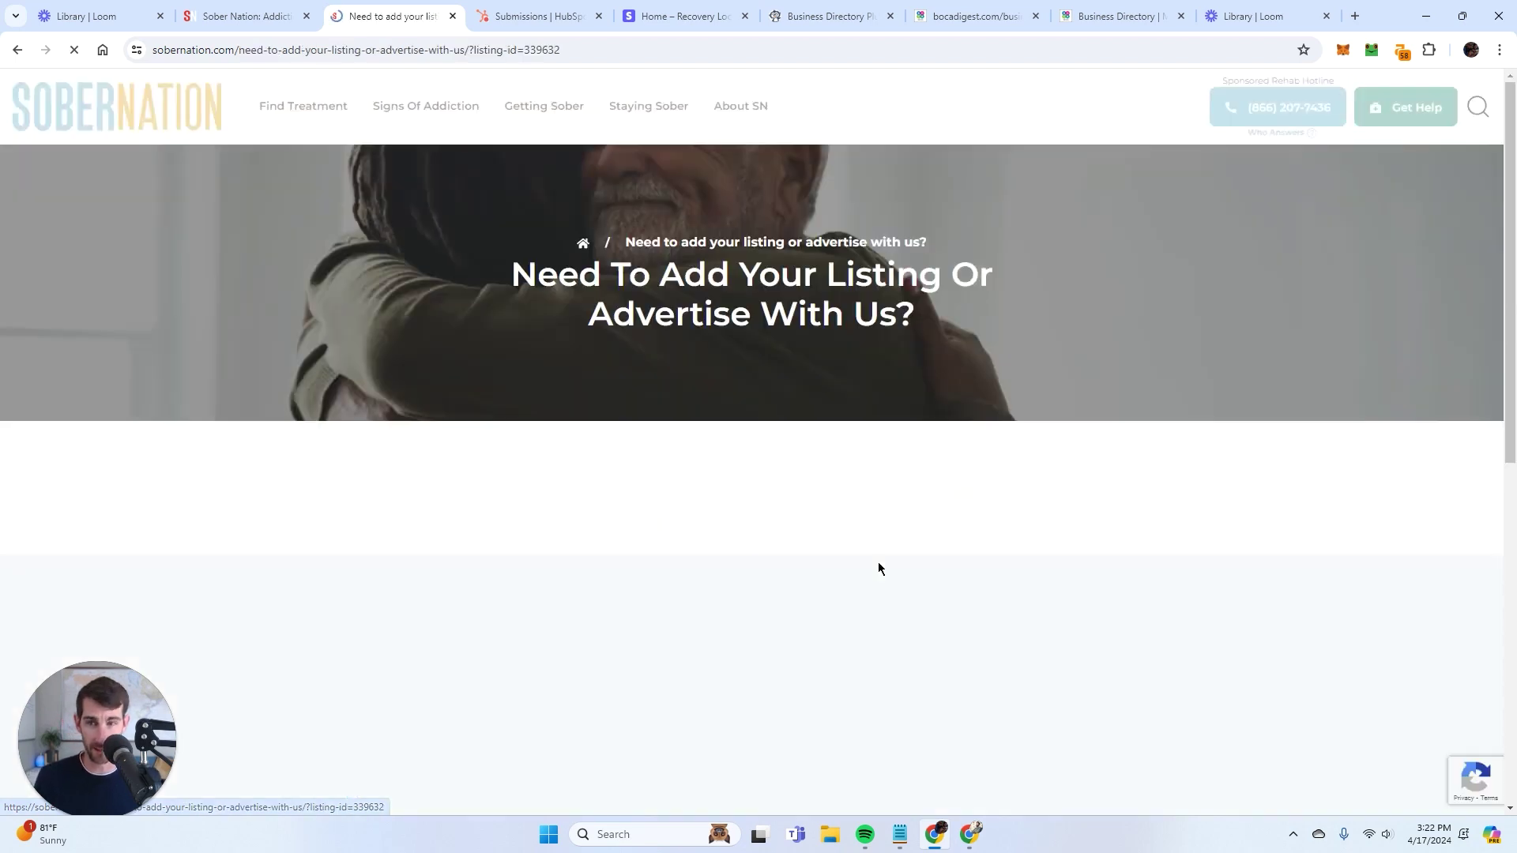
pyautogui.scroll(-3, 885, 494)
pyautogui.scroll(-1, 884, 495)
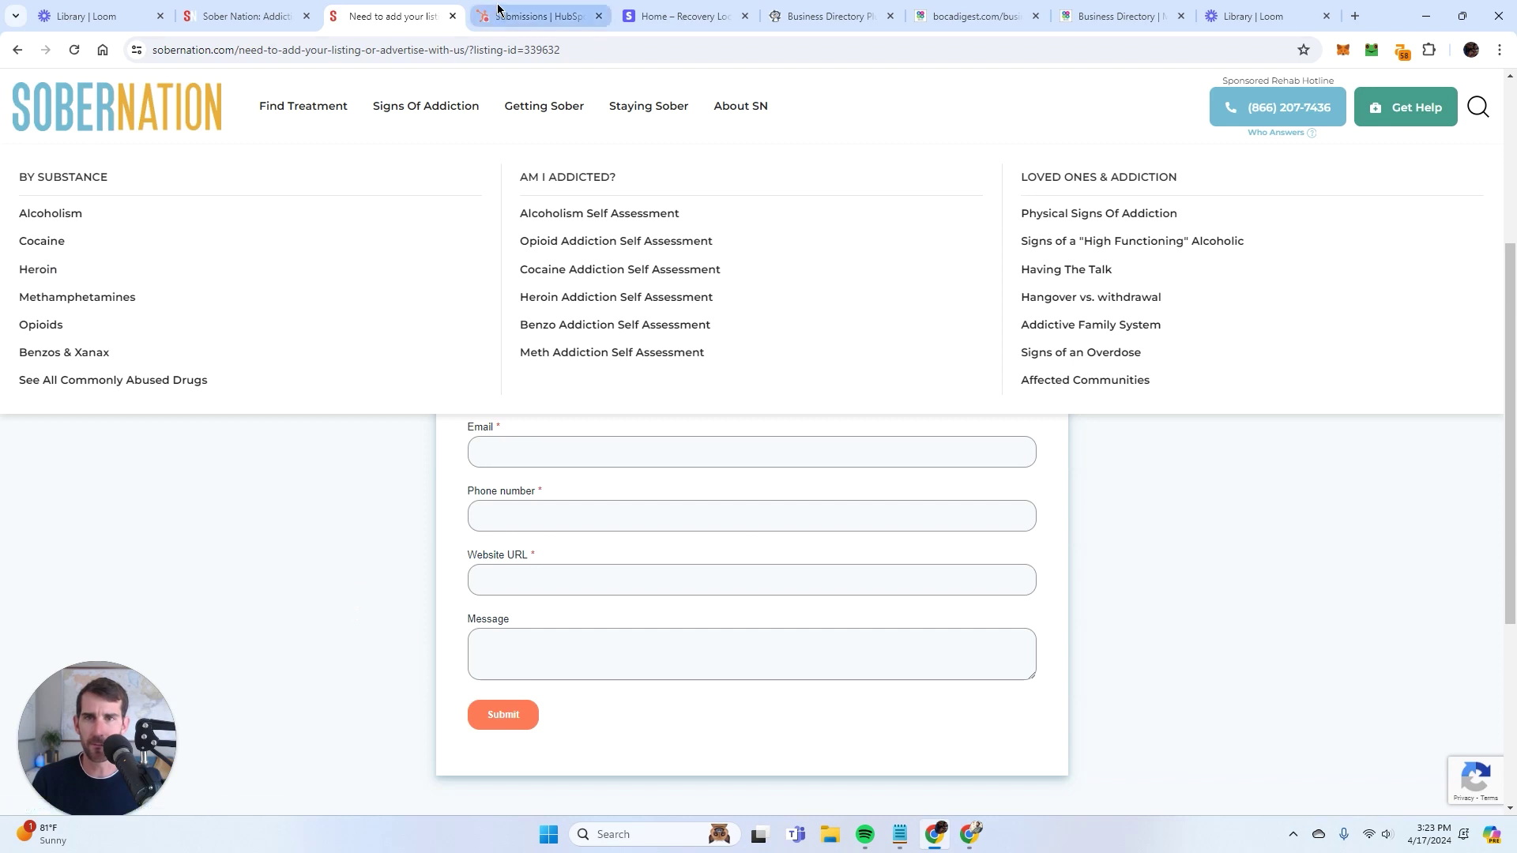
# Review the HubSpot DTL Form submission, highlighting its field labels and the Detoxlocal.com mention
pyautogui.click(541, 16)
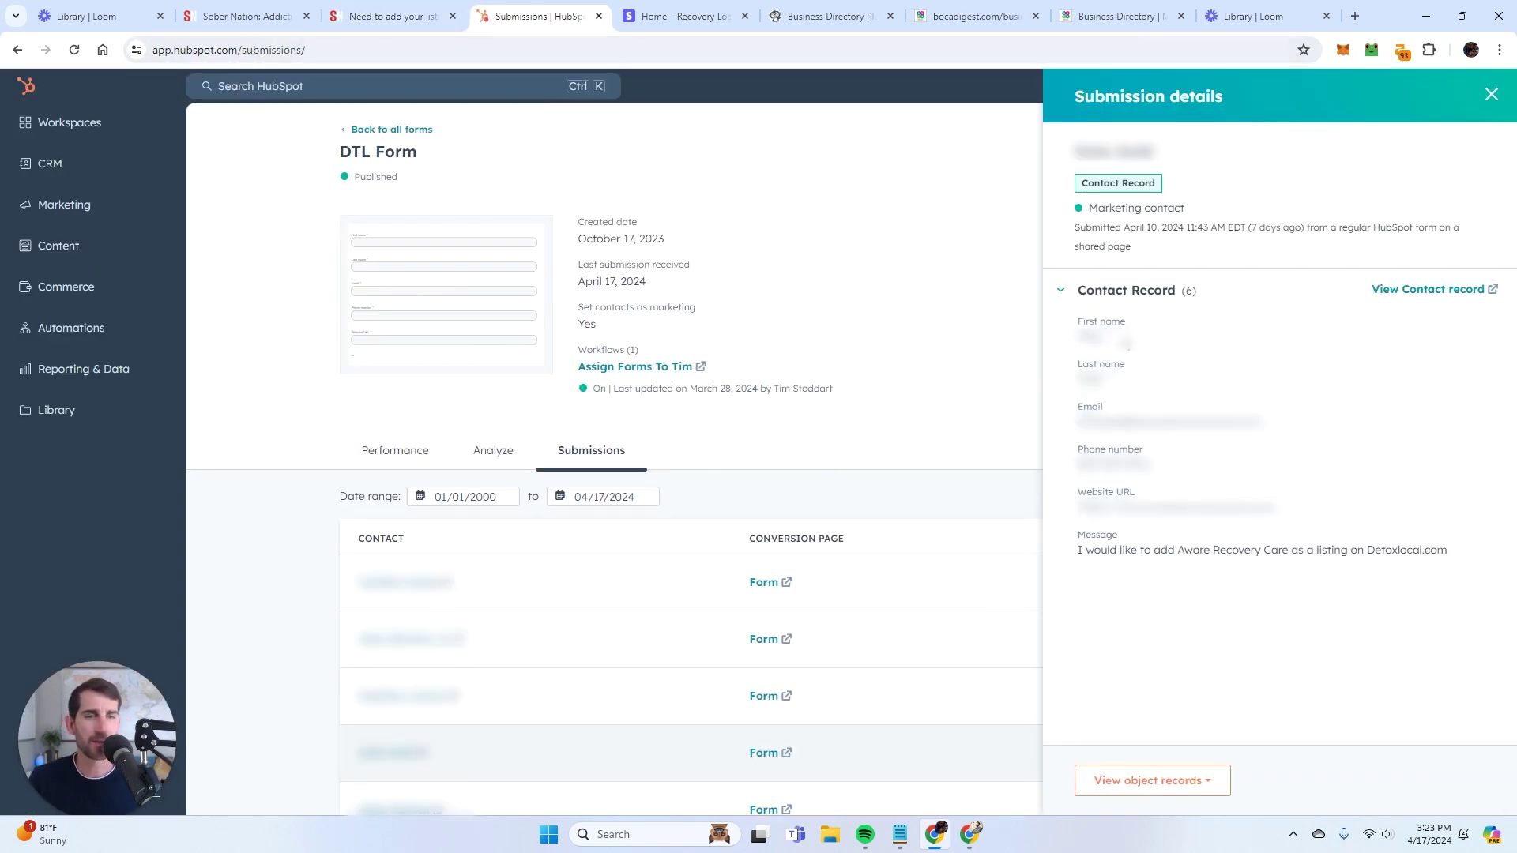
pyautogui.moveTo(1137, 326); pyautogui.dragTo(1078, 407)
pyautogui.moveTo(1149, 449); pyautogui.dragTo(1071, 448)
pyautogui.moveTo(1149, 495); pyautogui.dragTo(1063, 492)
pyautogui.click(1103, 567)
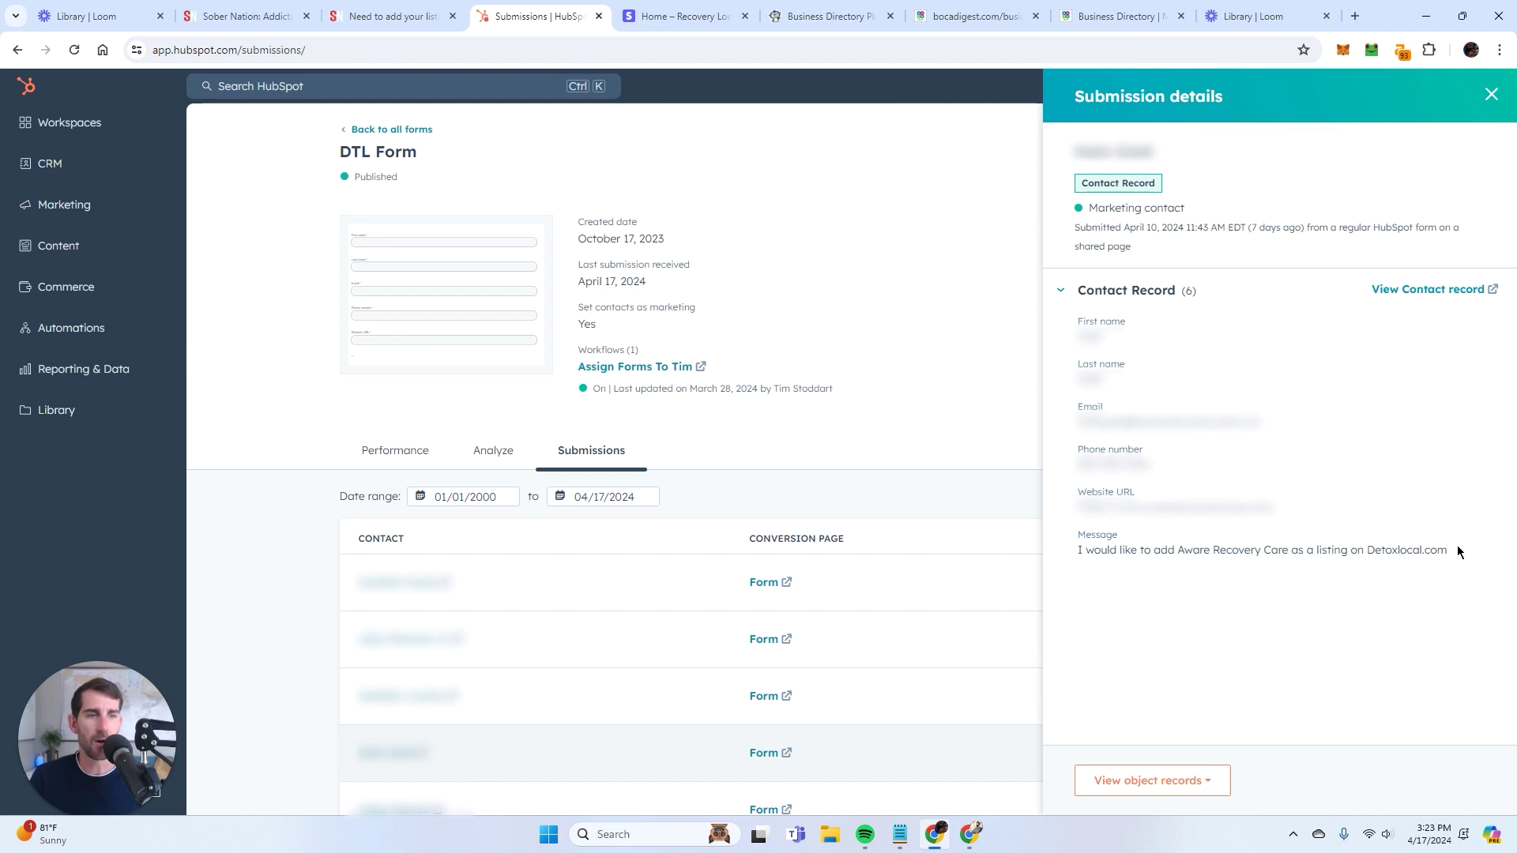
pyautogui.moveTo(1456, 545); pyautogui.dragTo(1363, 560)
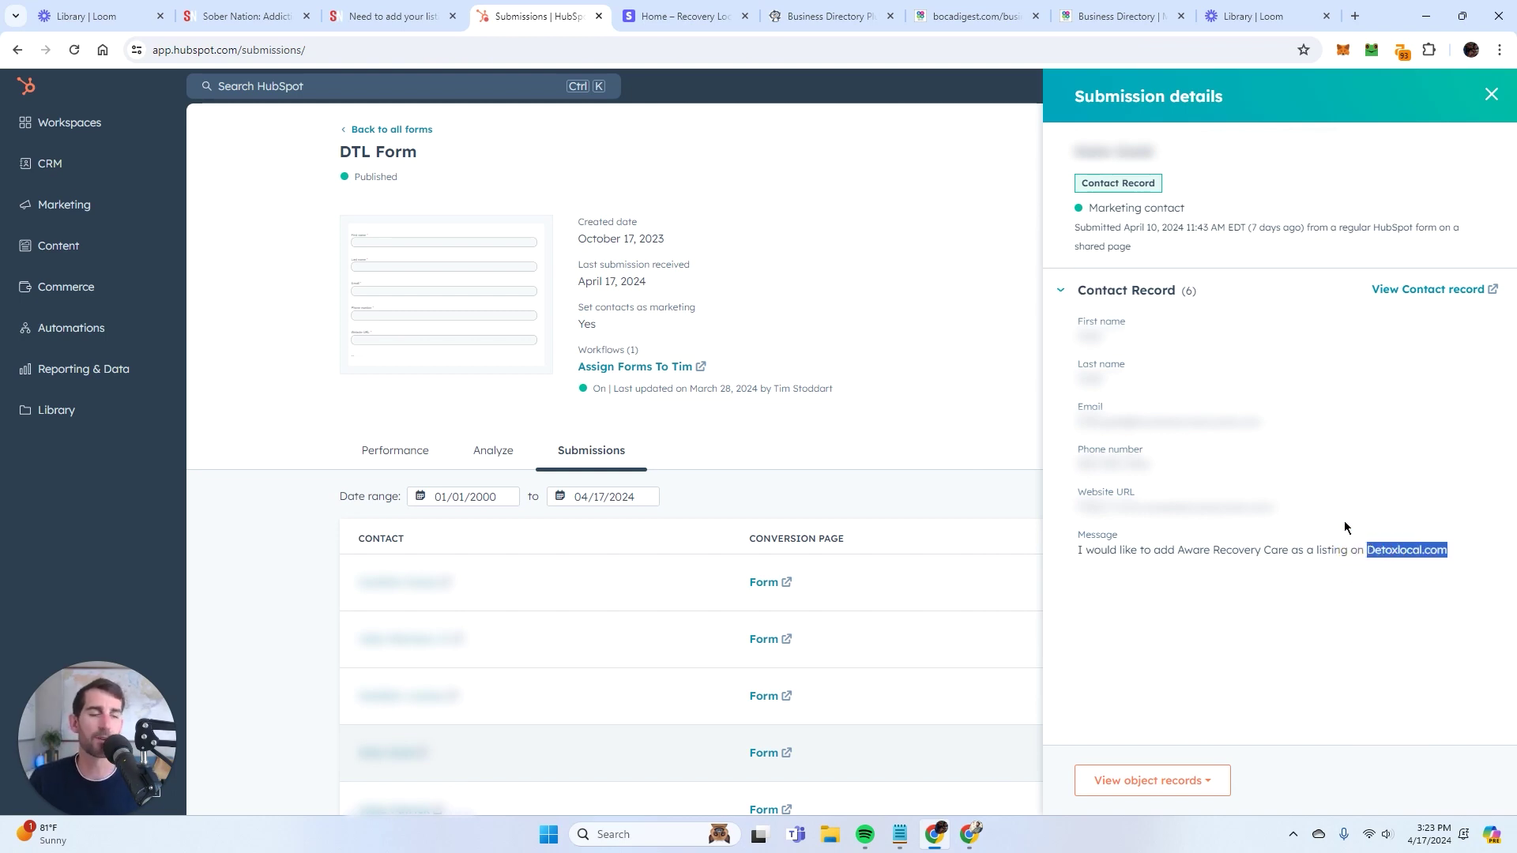
pyautogui.click(1307, 609)
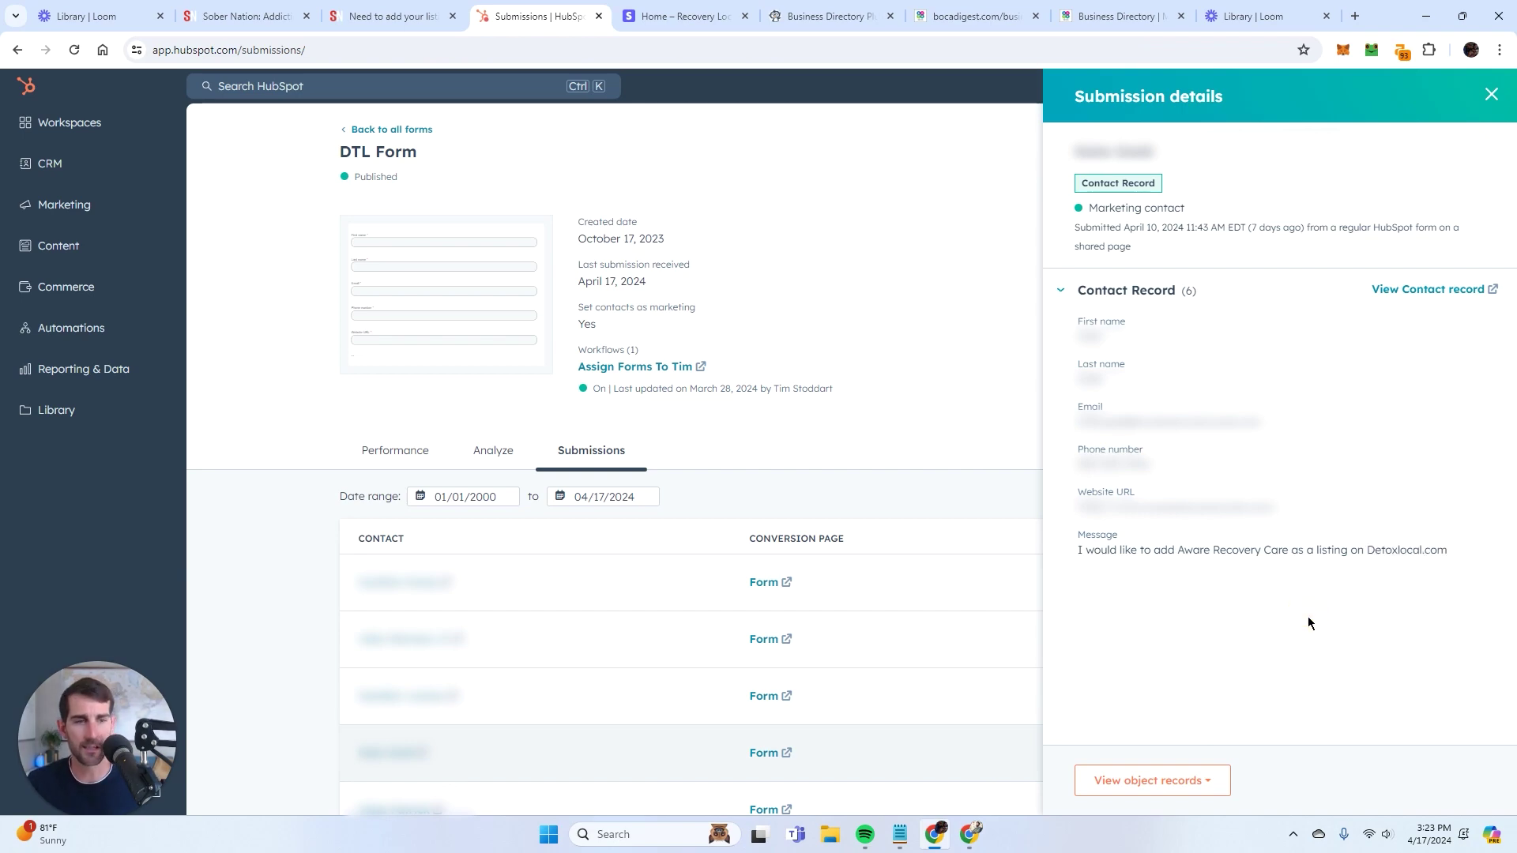
# Return to the Sober Nation Addiction Recovery Systems listing and scroll it
pyautogui.click(379, 24)
pyautogui.scroll(5, 1294, 556)
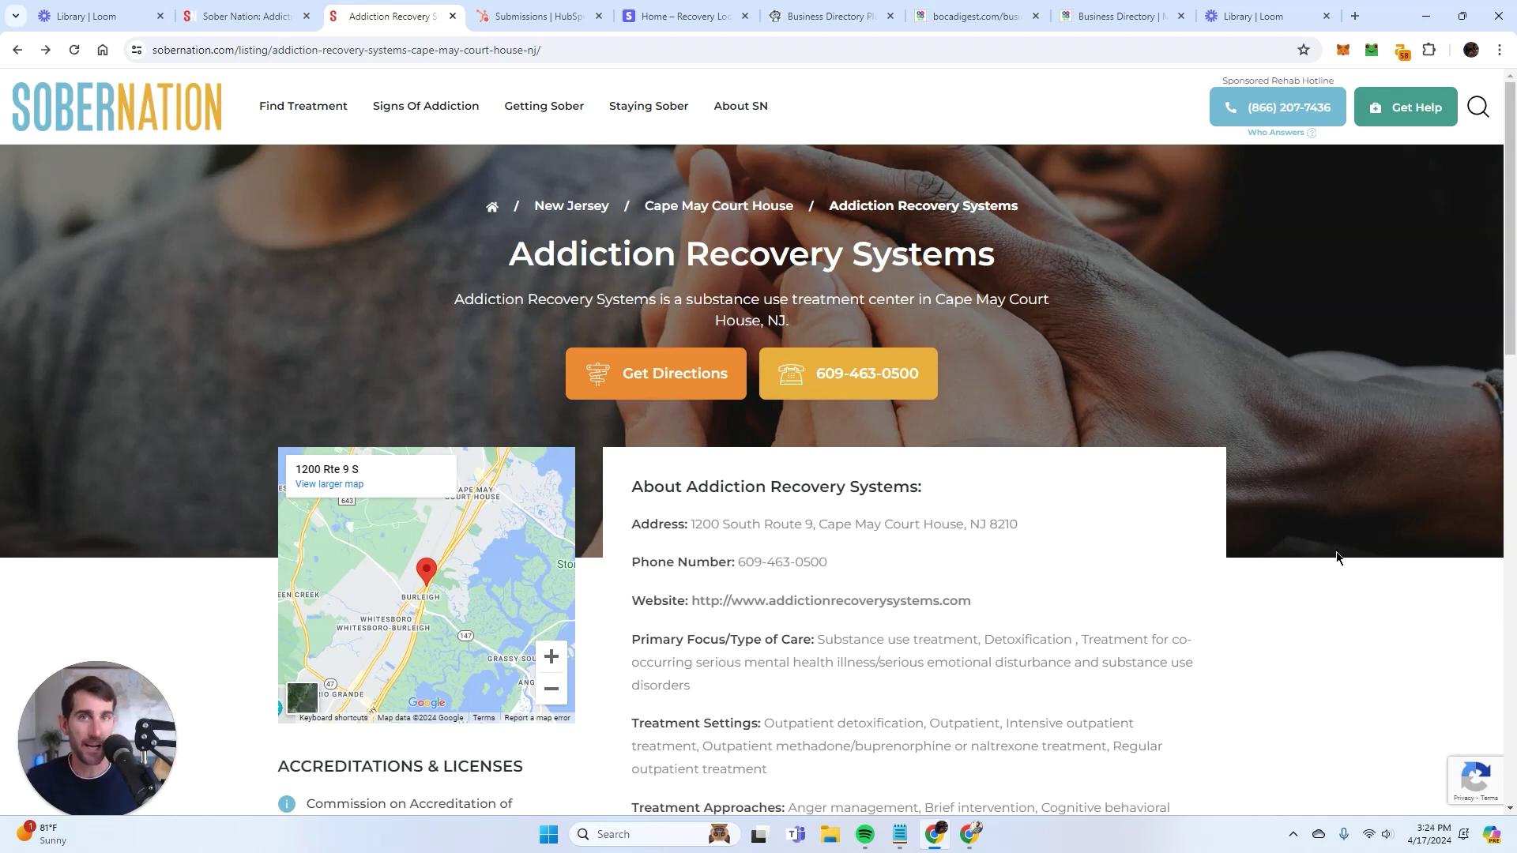
pyautogui.scroll(-1, 1295, 529)
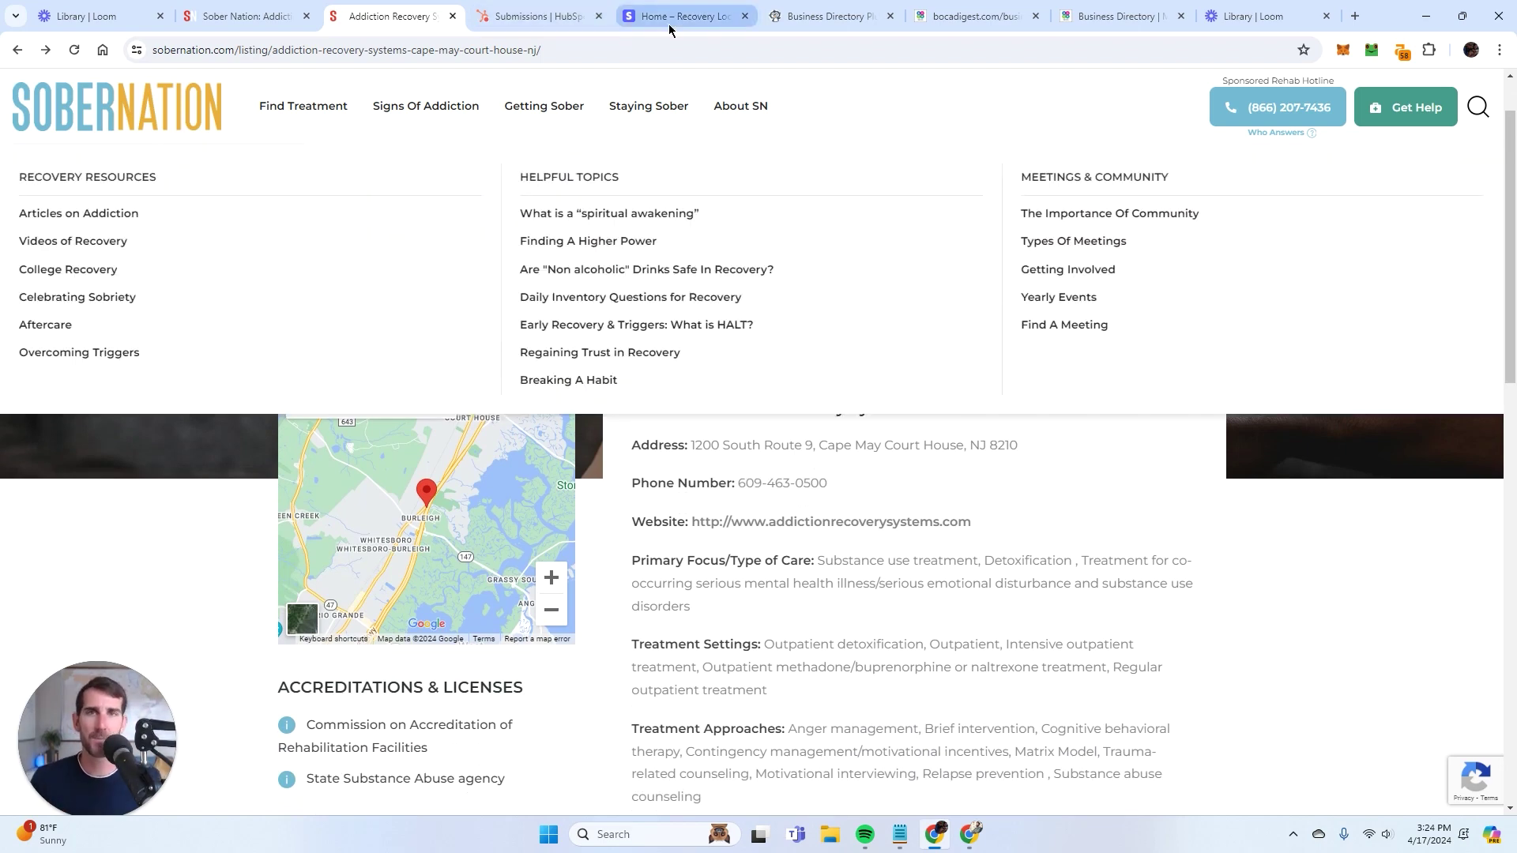
# Review the Recovery Local Stripe overview, highlighting the $5,229.40 gross volume figures
pyautogui.click(668, 18)
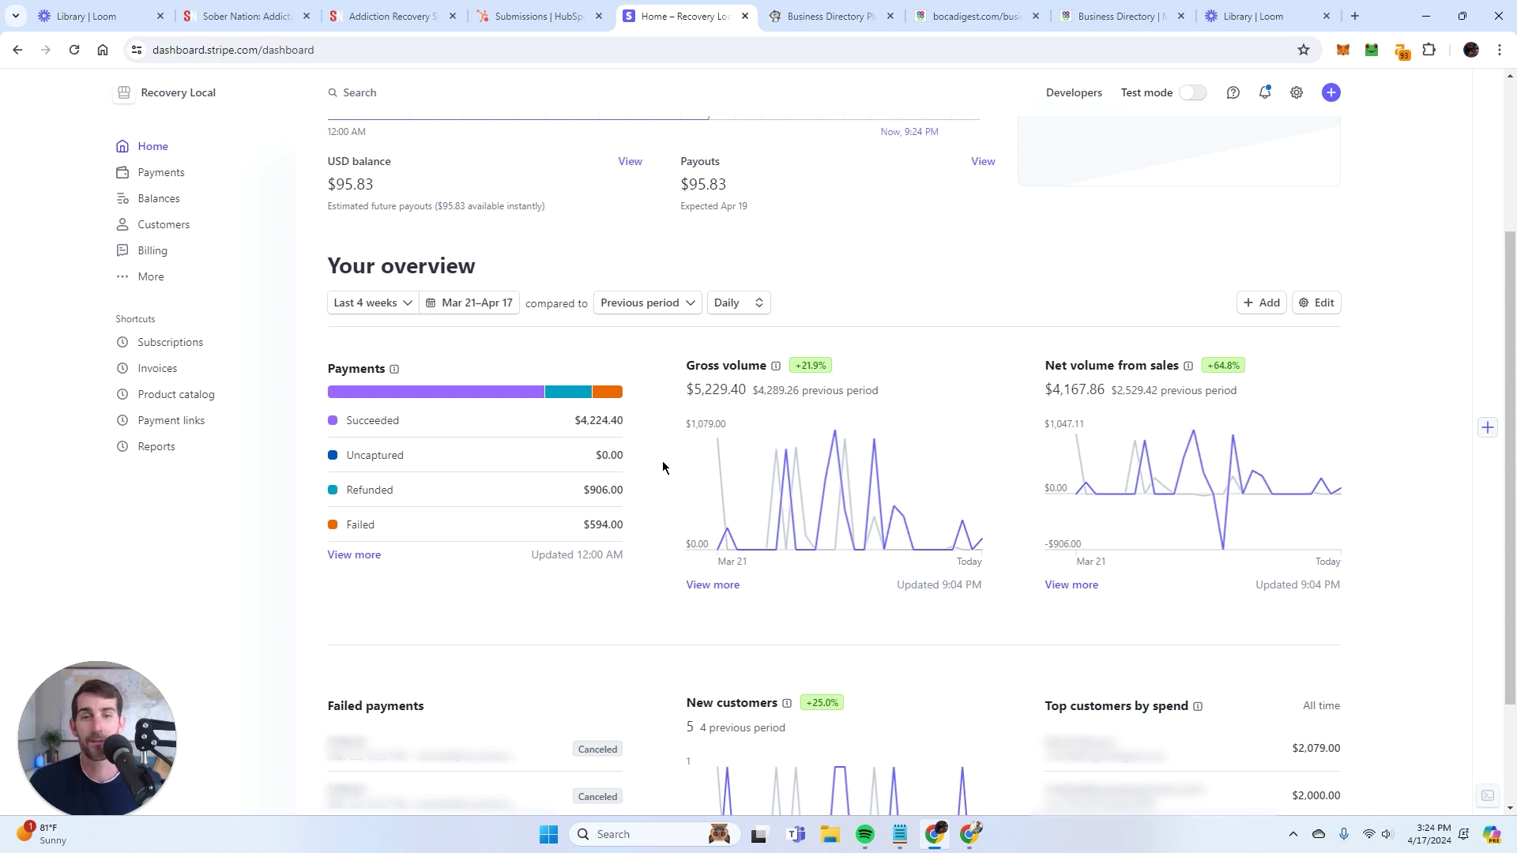
pyautogui.moveTo(898, 398); pyautogui.dragTo(686, 388)
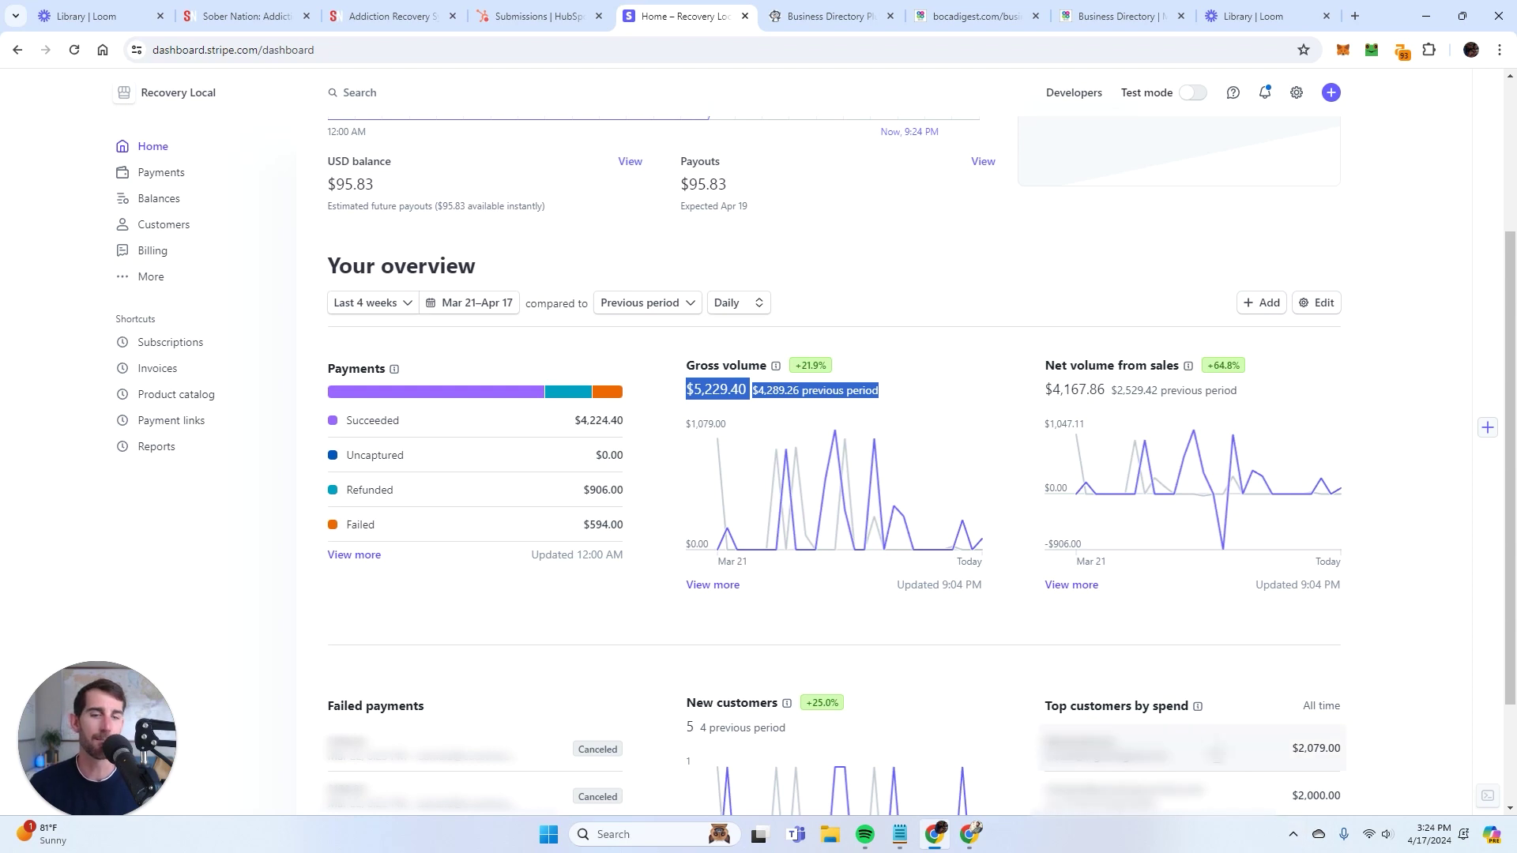
pyautogui.click(774, 632)
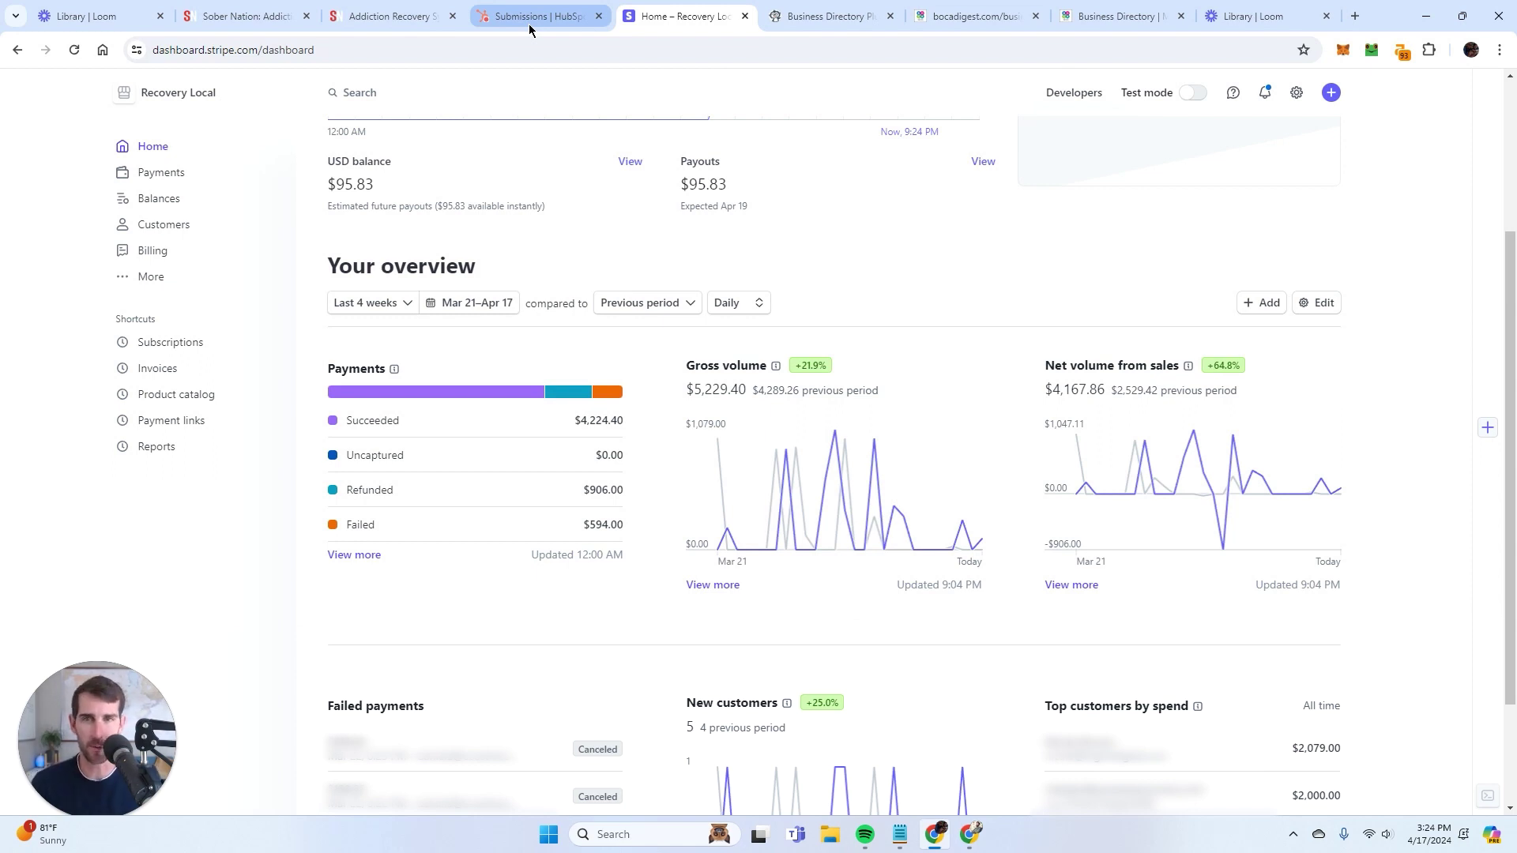
# Go back to the New Jersey rehab listings, highlight the '30 Drug & Alcohol Rehabs In New Jersey' heading, and scroll
pyautogui.click(389, 15)
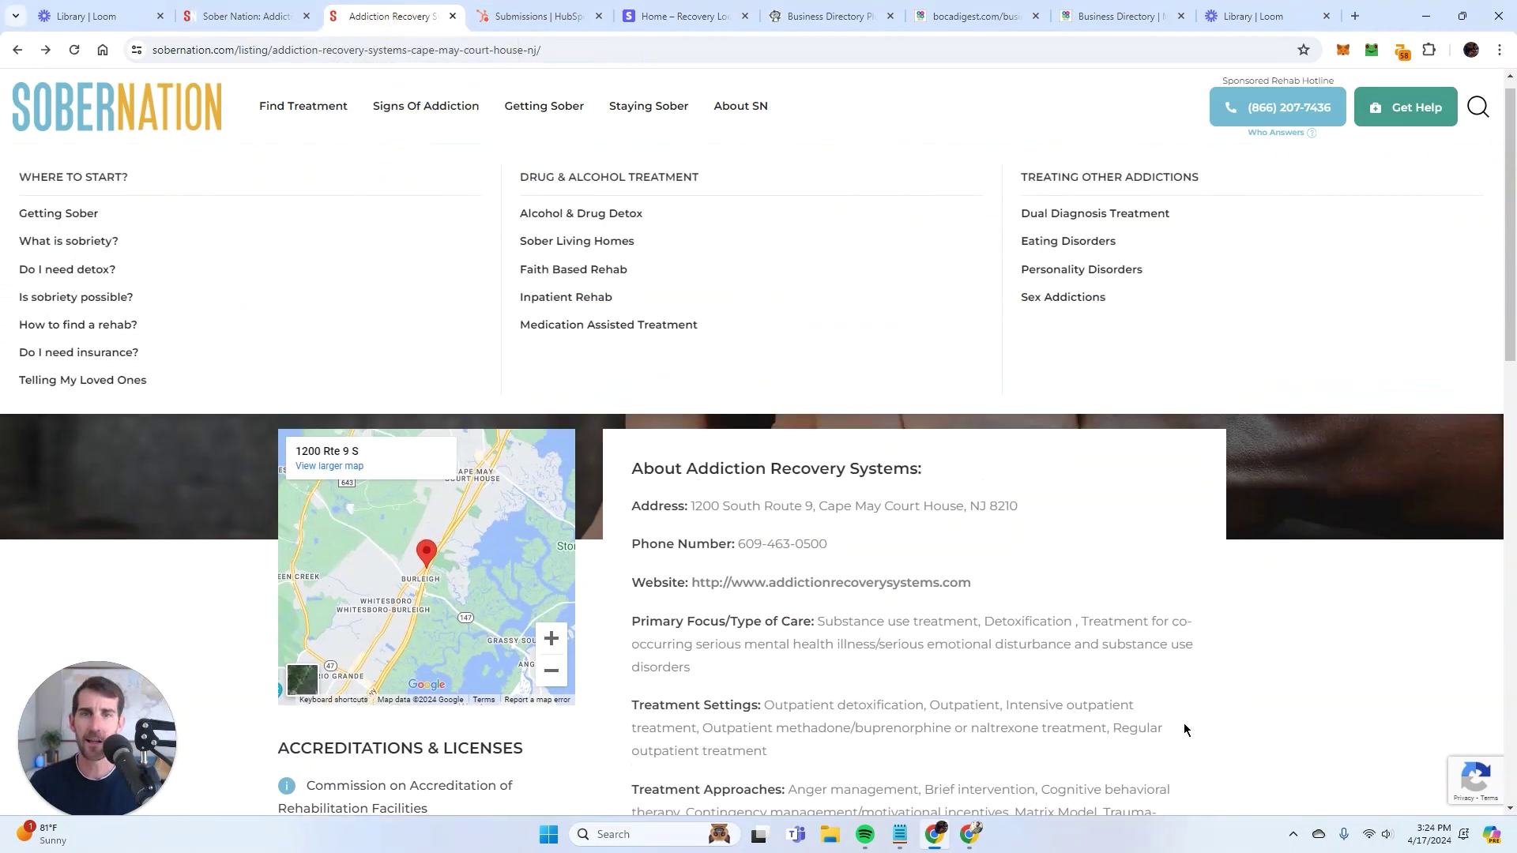
pyautogui.click(19, 50)
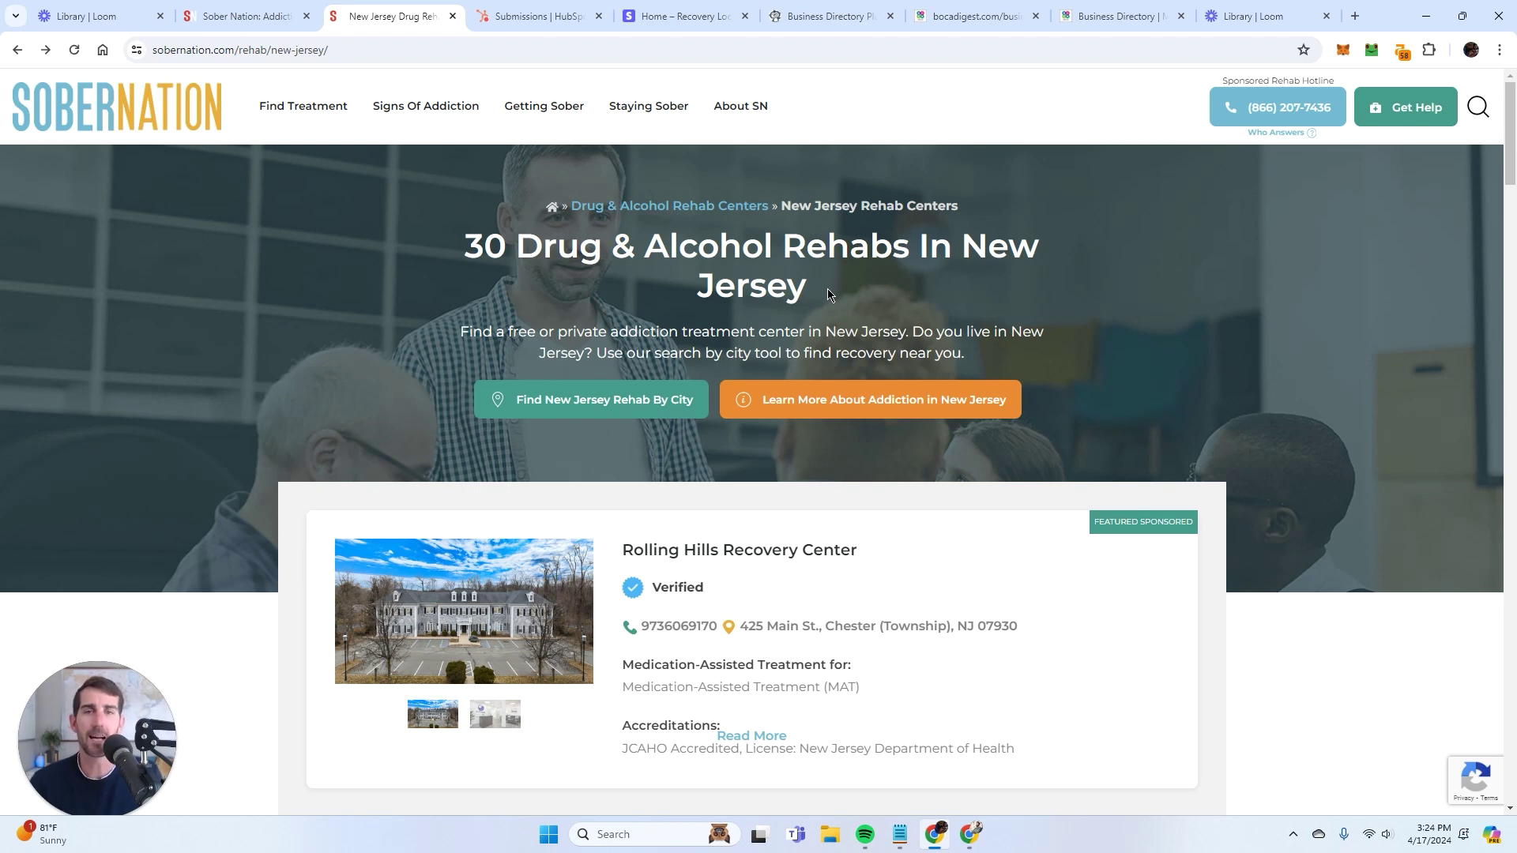
pyautogui.moveTo(817, 294); pyautogui.dragTo(483, 246)
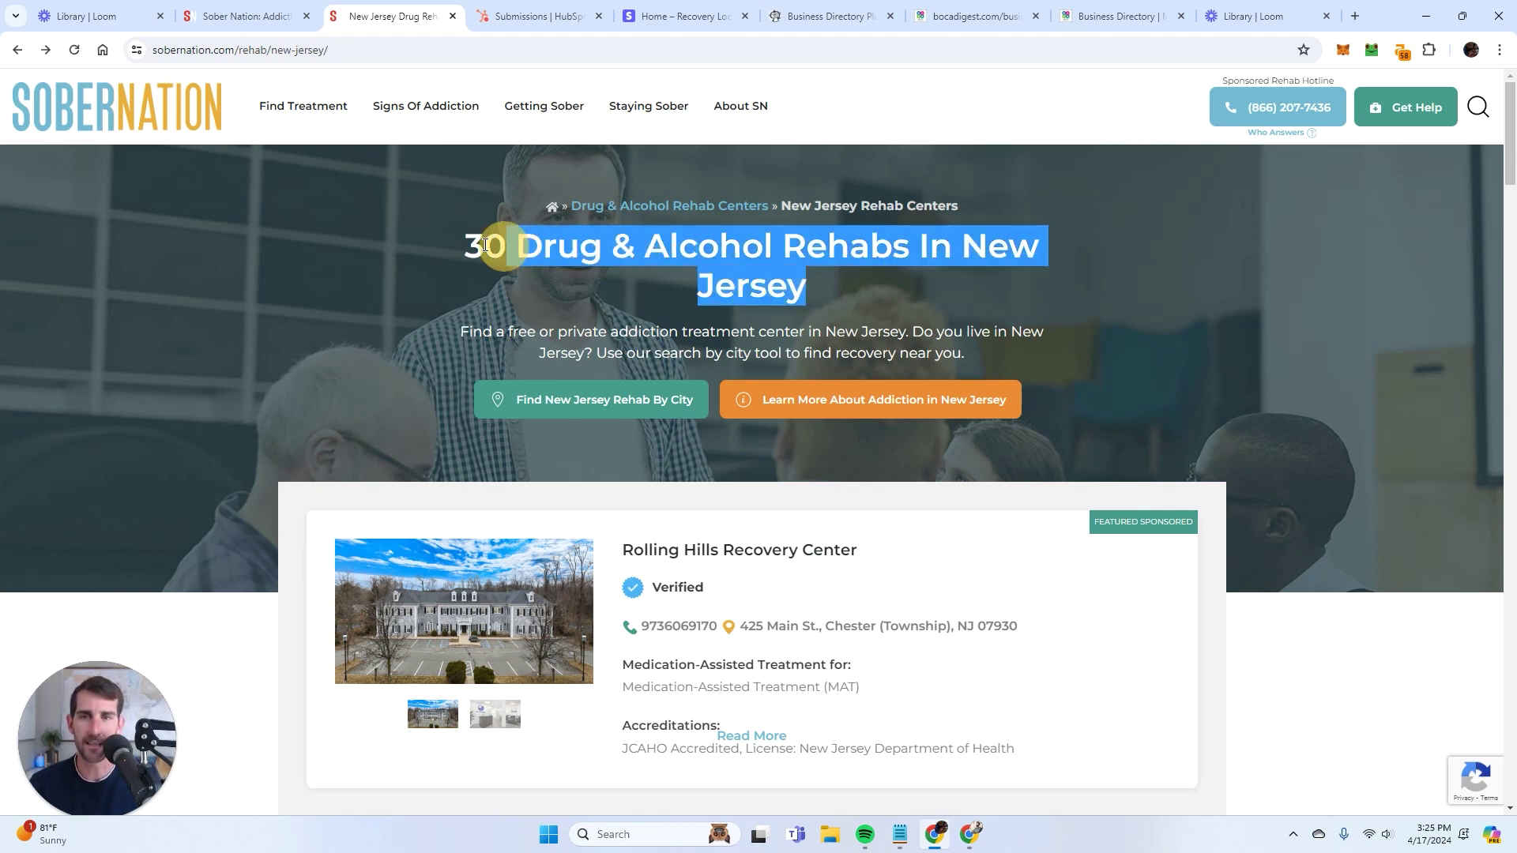
pyautogui.click(783, 267)
pyautogui.scroll(-3, 685, 344)
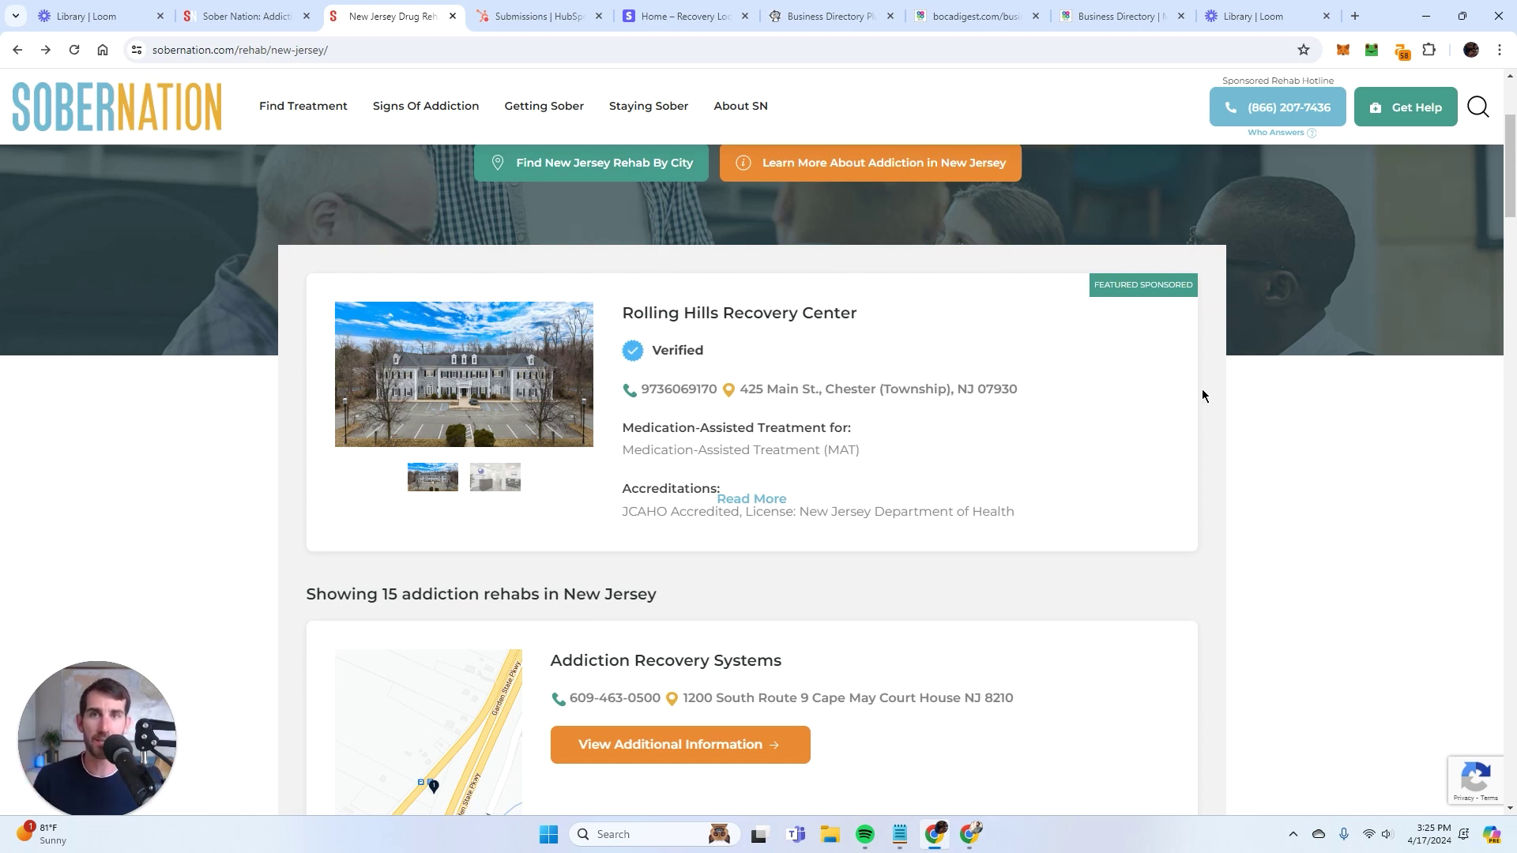
pyautogui.scroll(-2, 1201, 399)
pyautogui.scroll(1, 931, 291)
pyautogui.scroll(-2, 767, 330)
# Pass through the HubSpot submission and Recovery Local Stripe overview to reach the Business Directory Plugin homepage
pyautogui.click(518, 29)
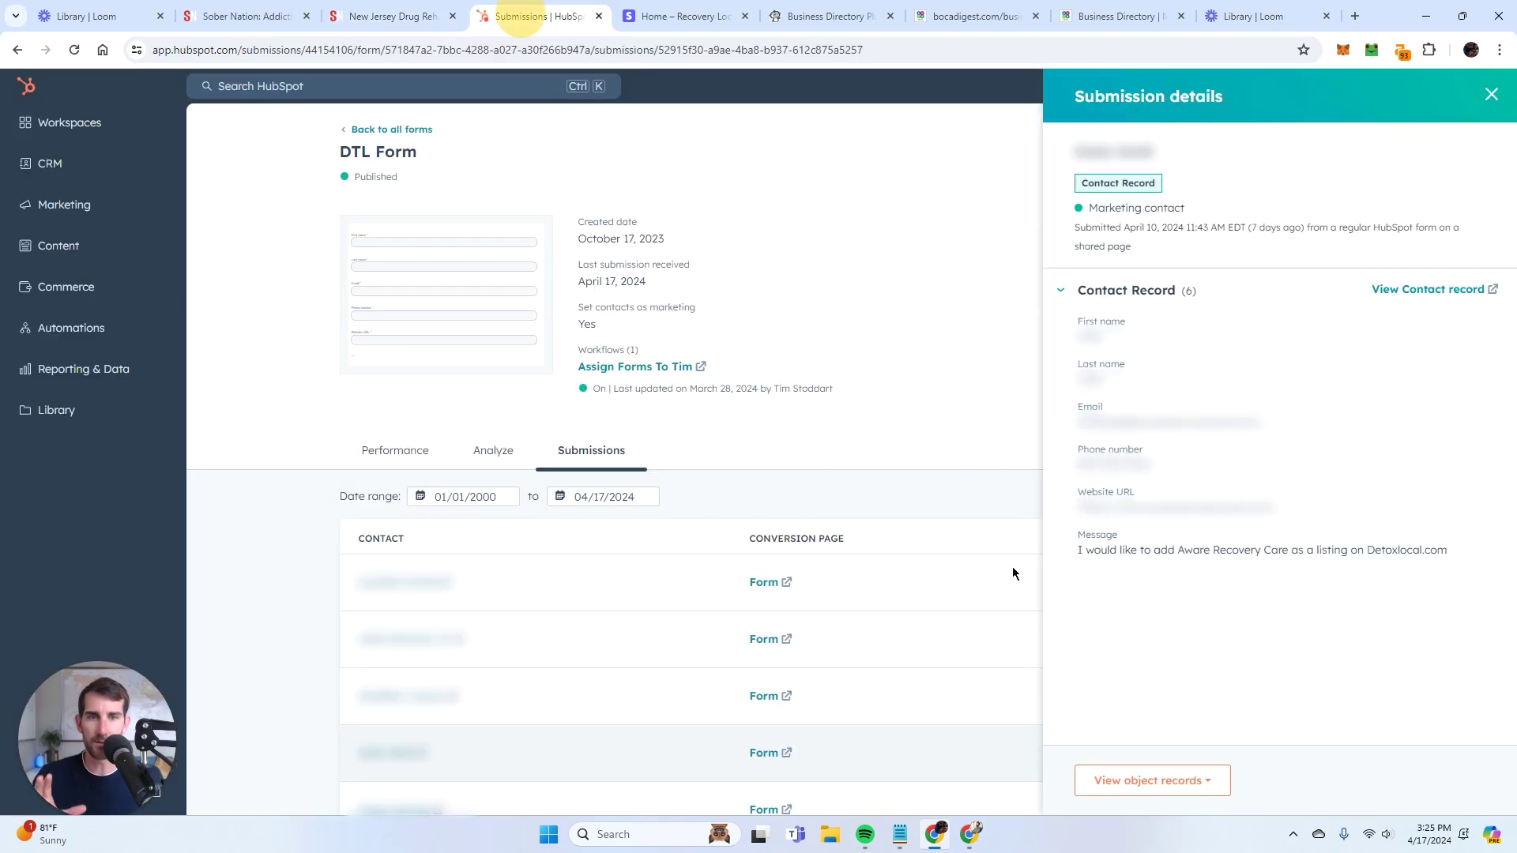
pyautogui.click(688, 18)
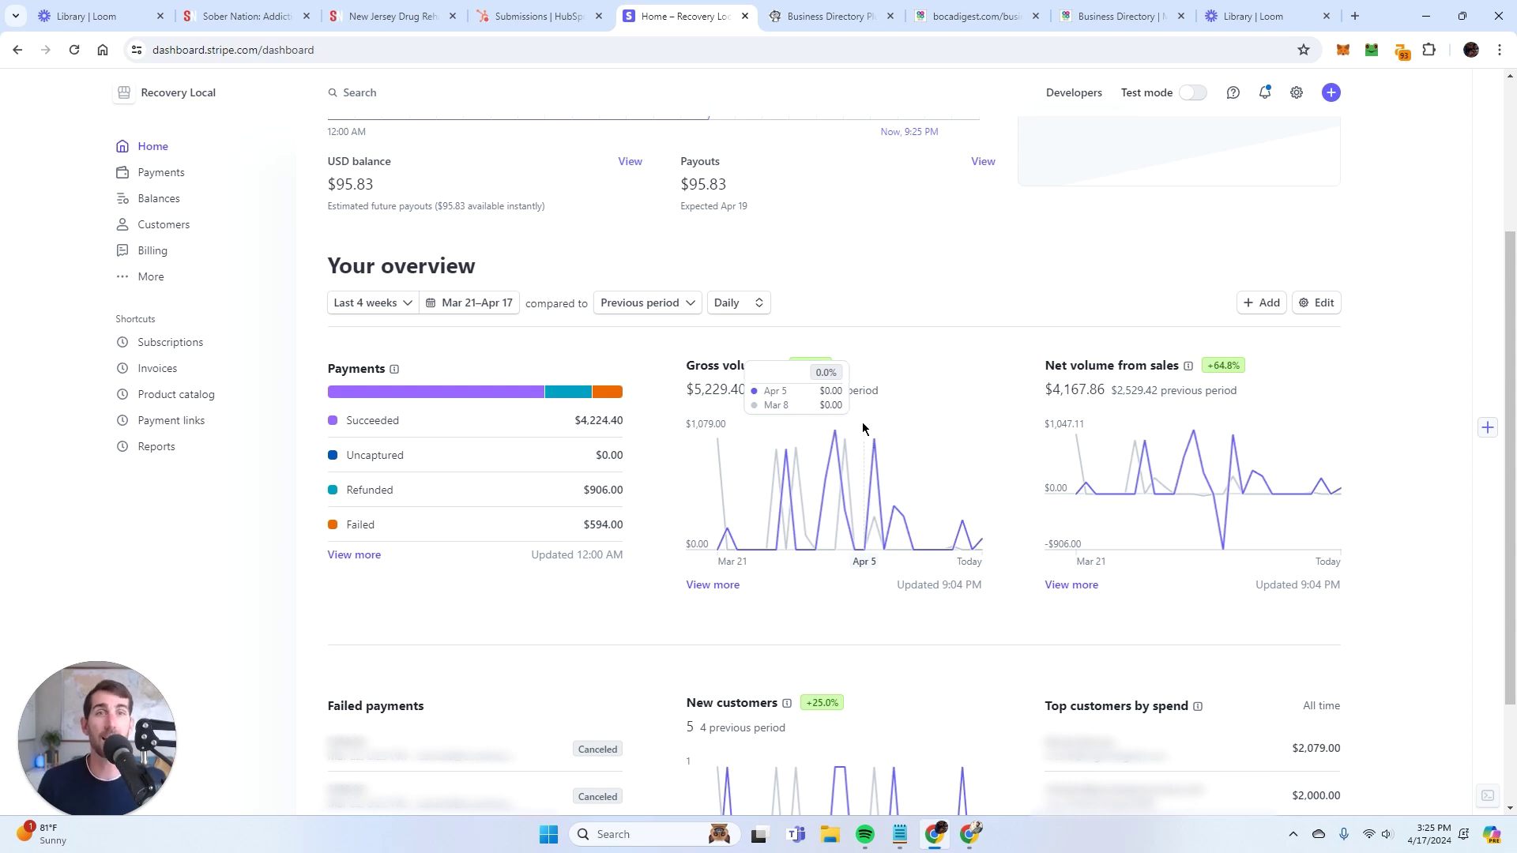
pyautogui.hotkey('ctrl', 'Tab')
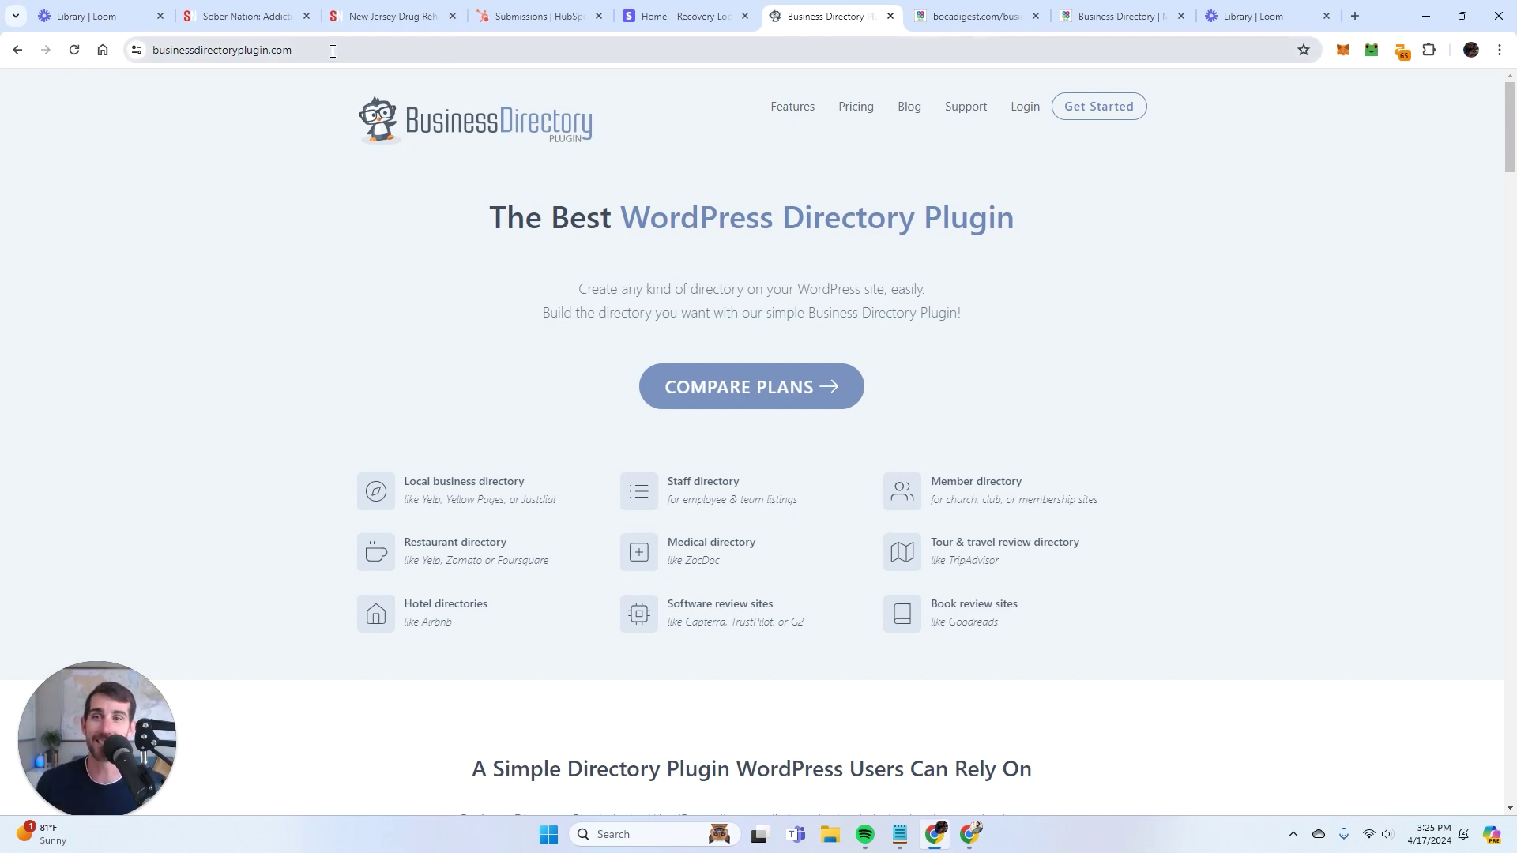
pyautogui.moveTo(333, 51); pyautogui.dragTo(144, 75)
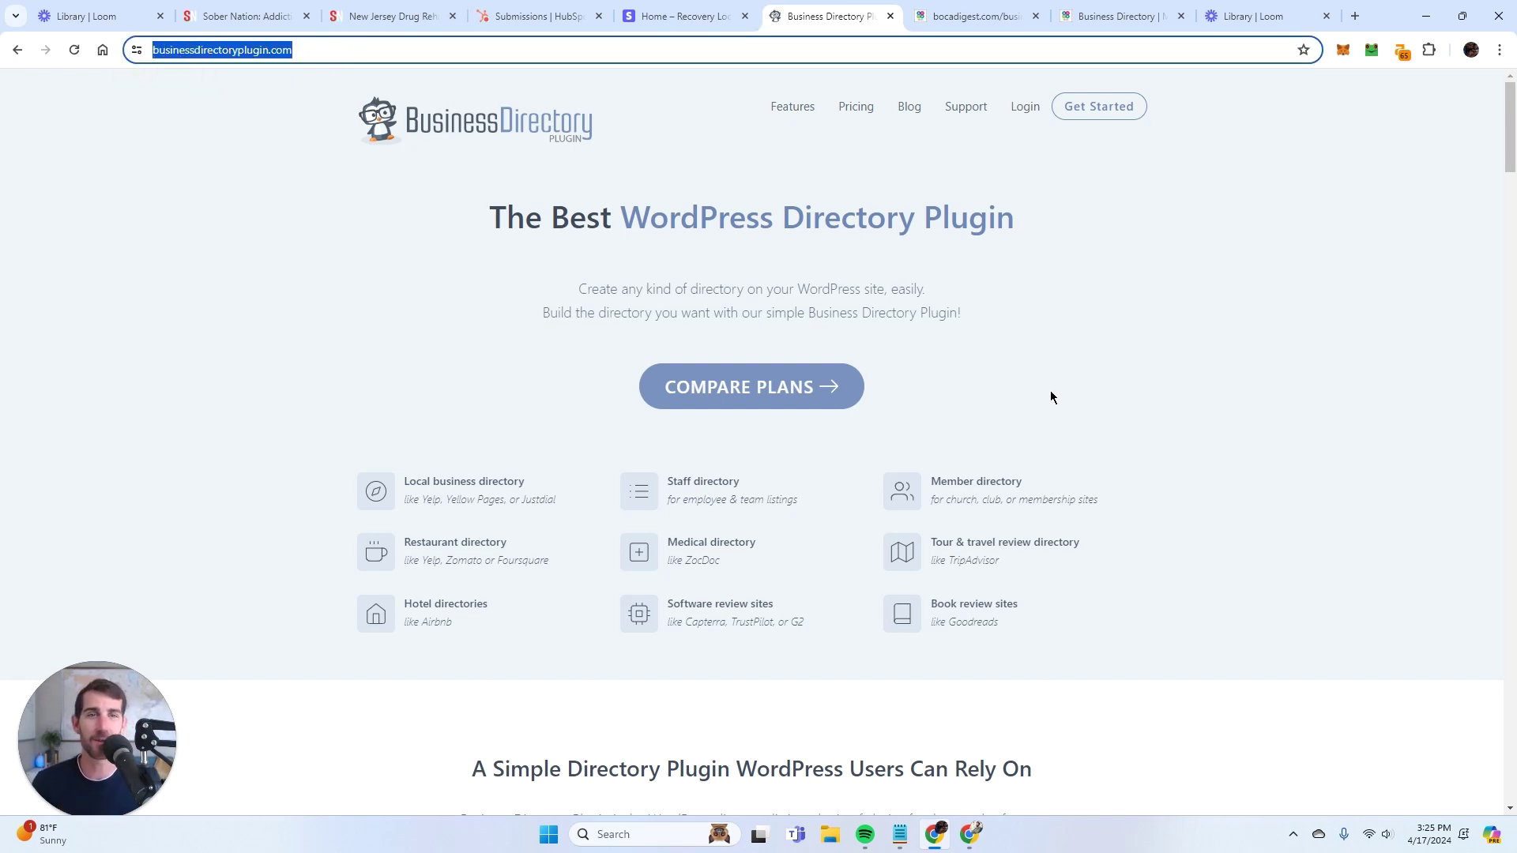
pyautogui.click(1172, 353)
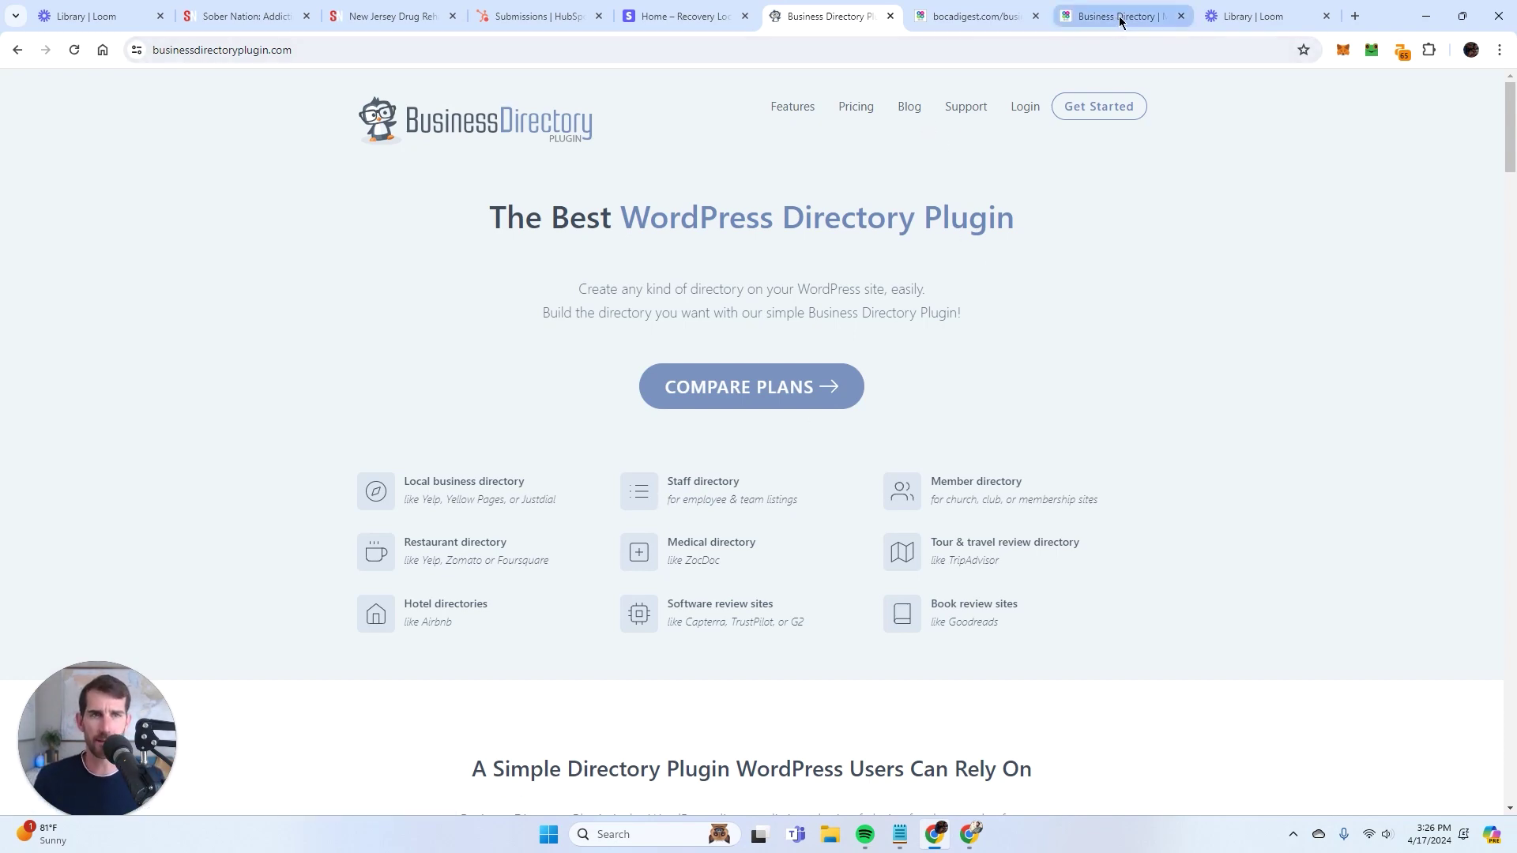
# Browse the Boca Digest home page and head for its BUSINESS DIRECTORY menu item
pyautogui.click(980, 16)
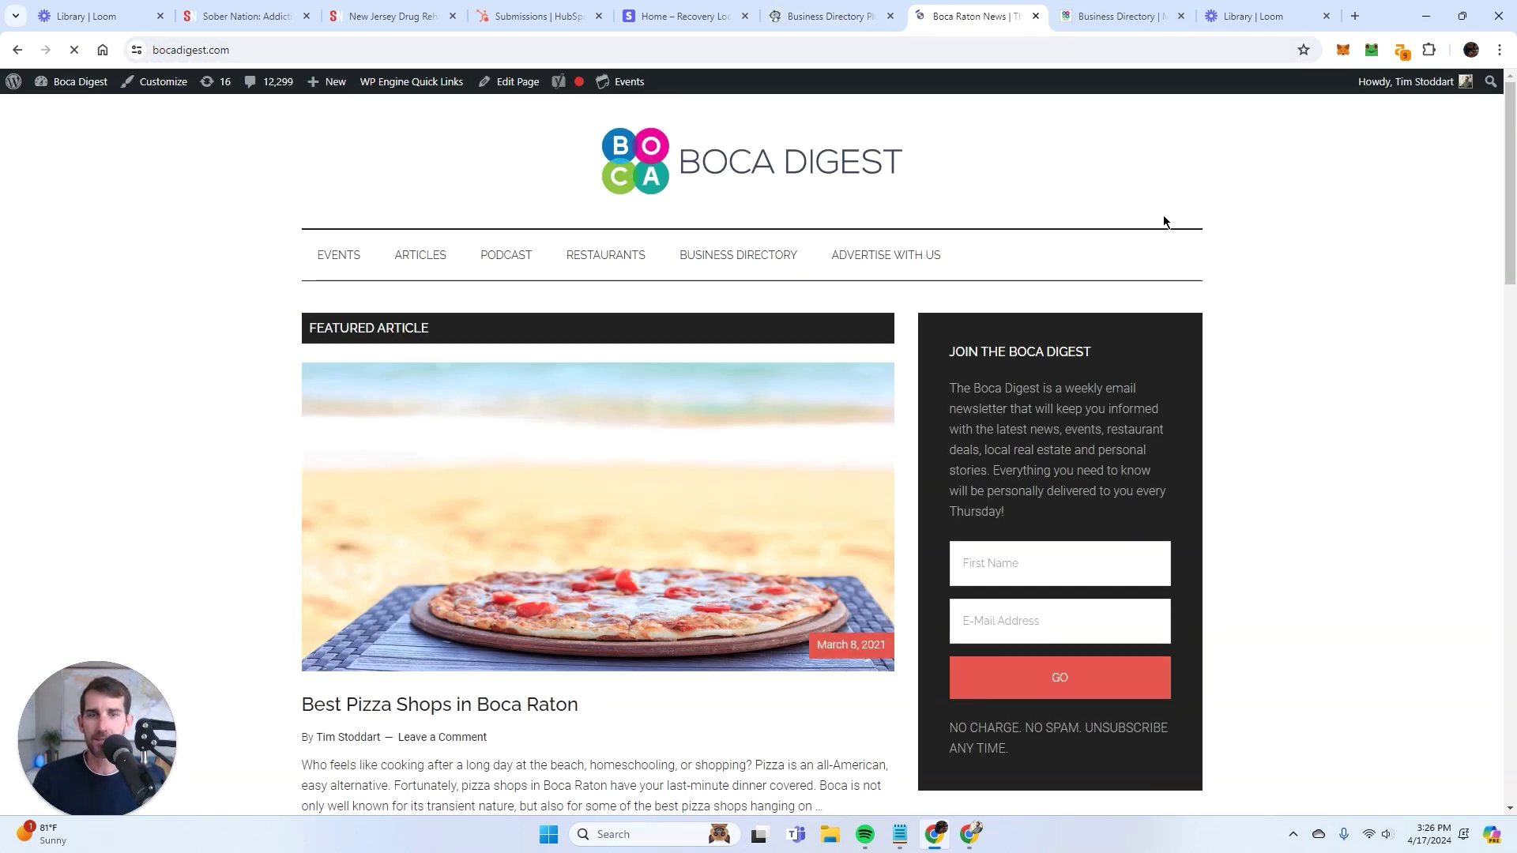
pyautogui.scroll(-3, 1215, 259)
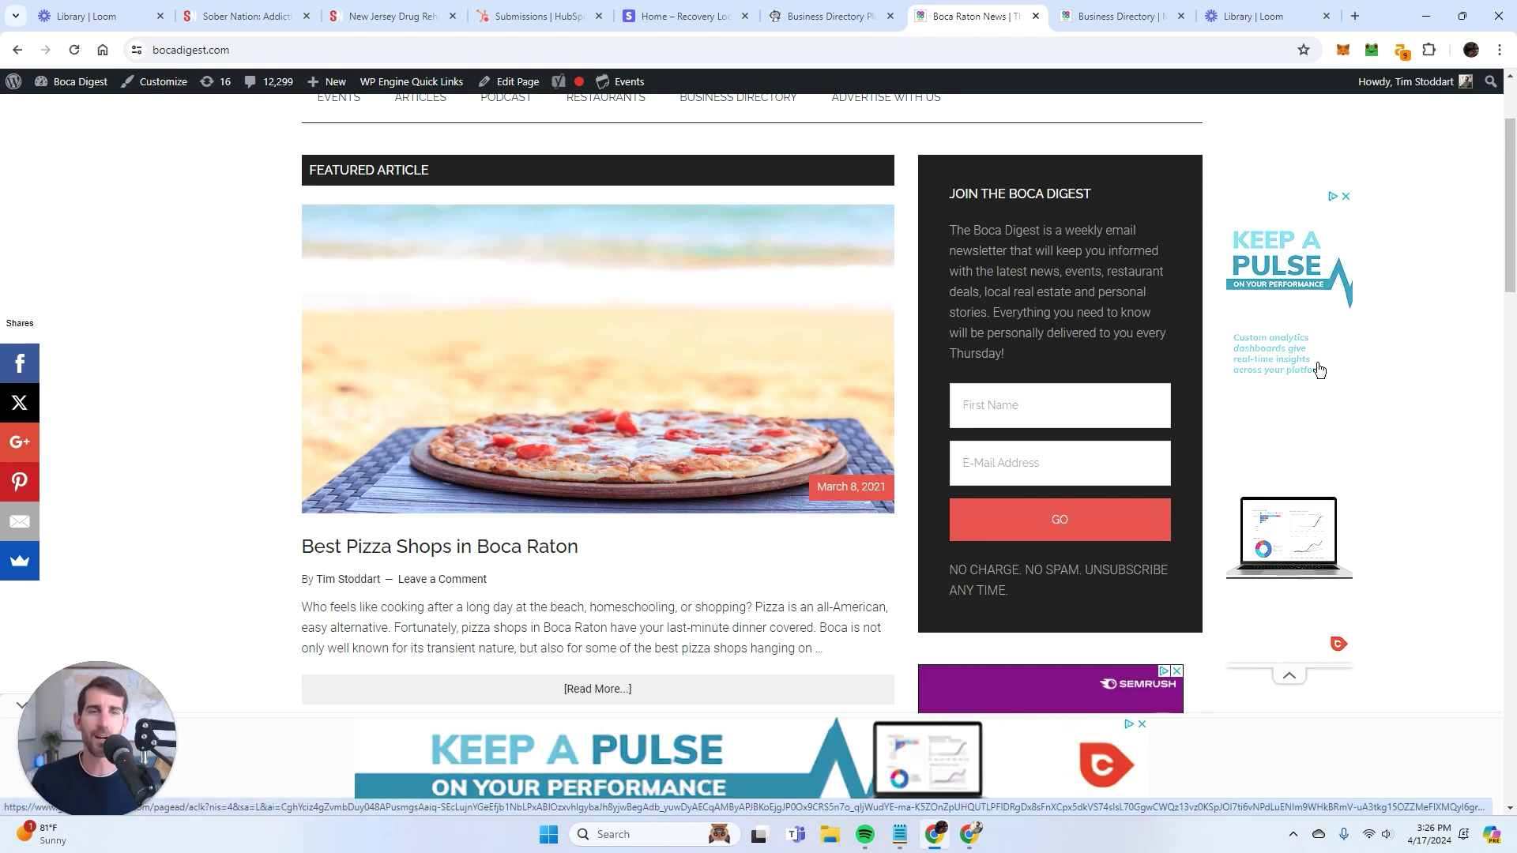
pyautogui.scroll(3, 1315, 352)
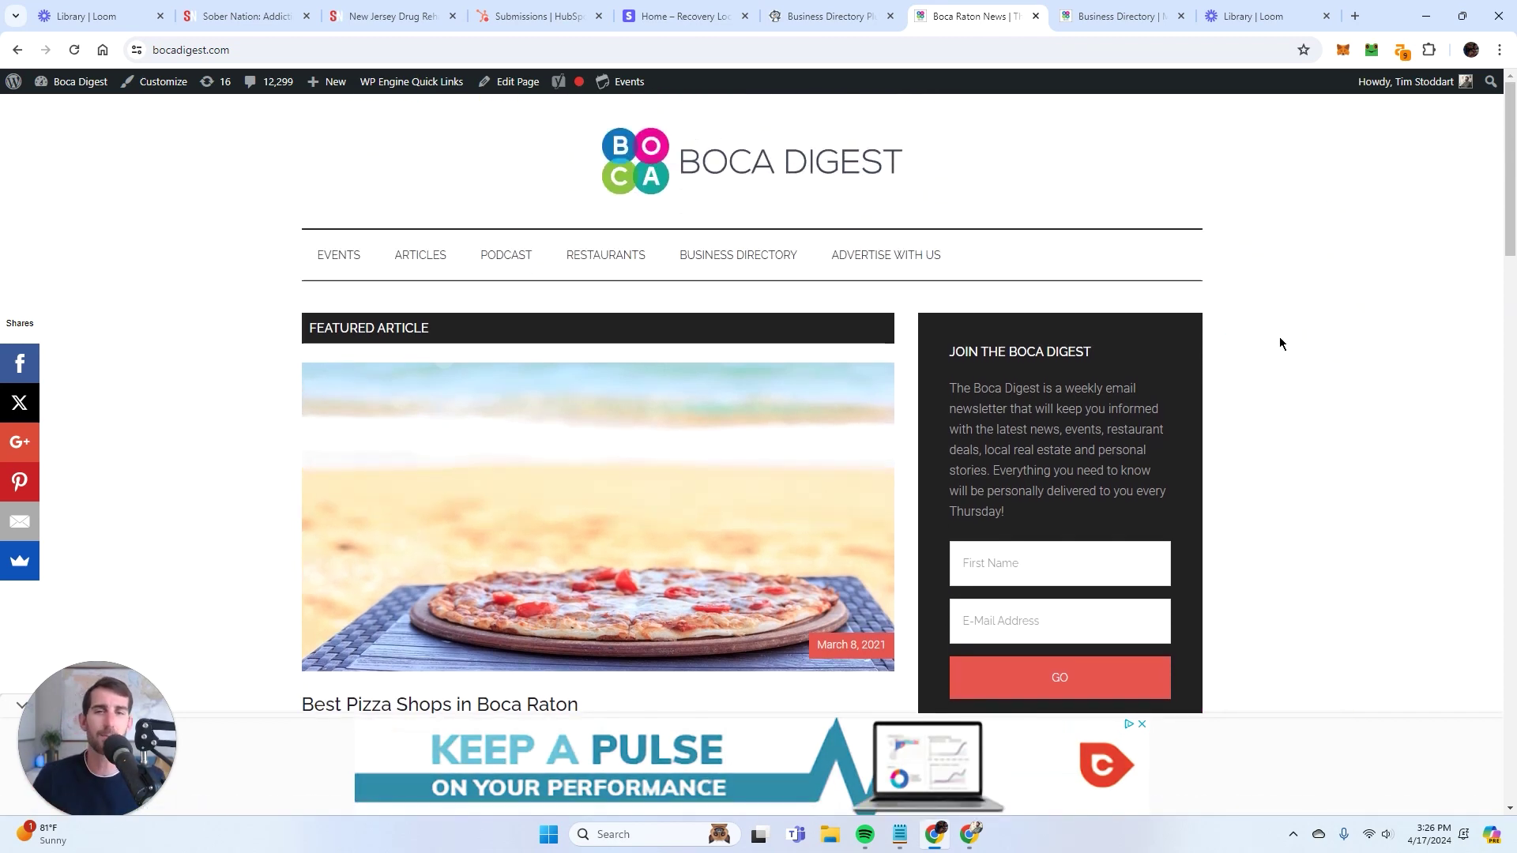
pyautogui.click(762, 267)
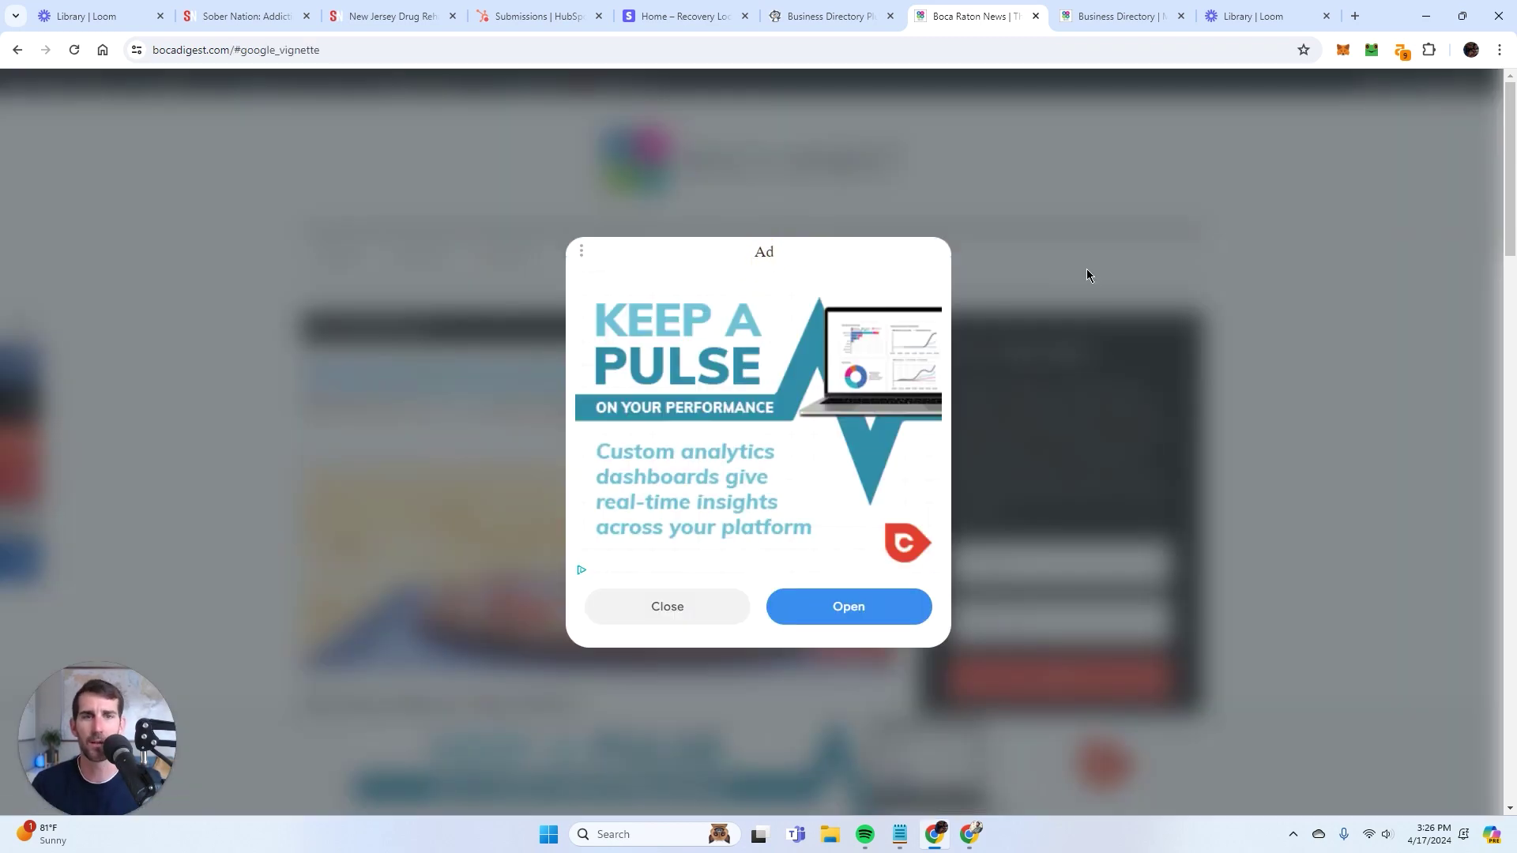
# Dismiss the ad, peek at the Testosterone & Vitamins category, return, and highlight the directory's address
pyautogui.click(681, 603)
pyautogui.click(695, 600)
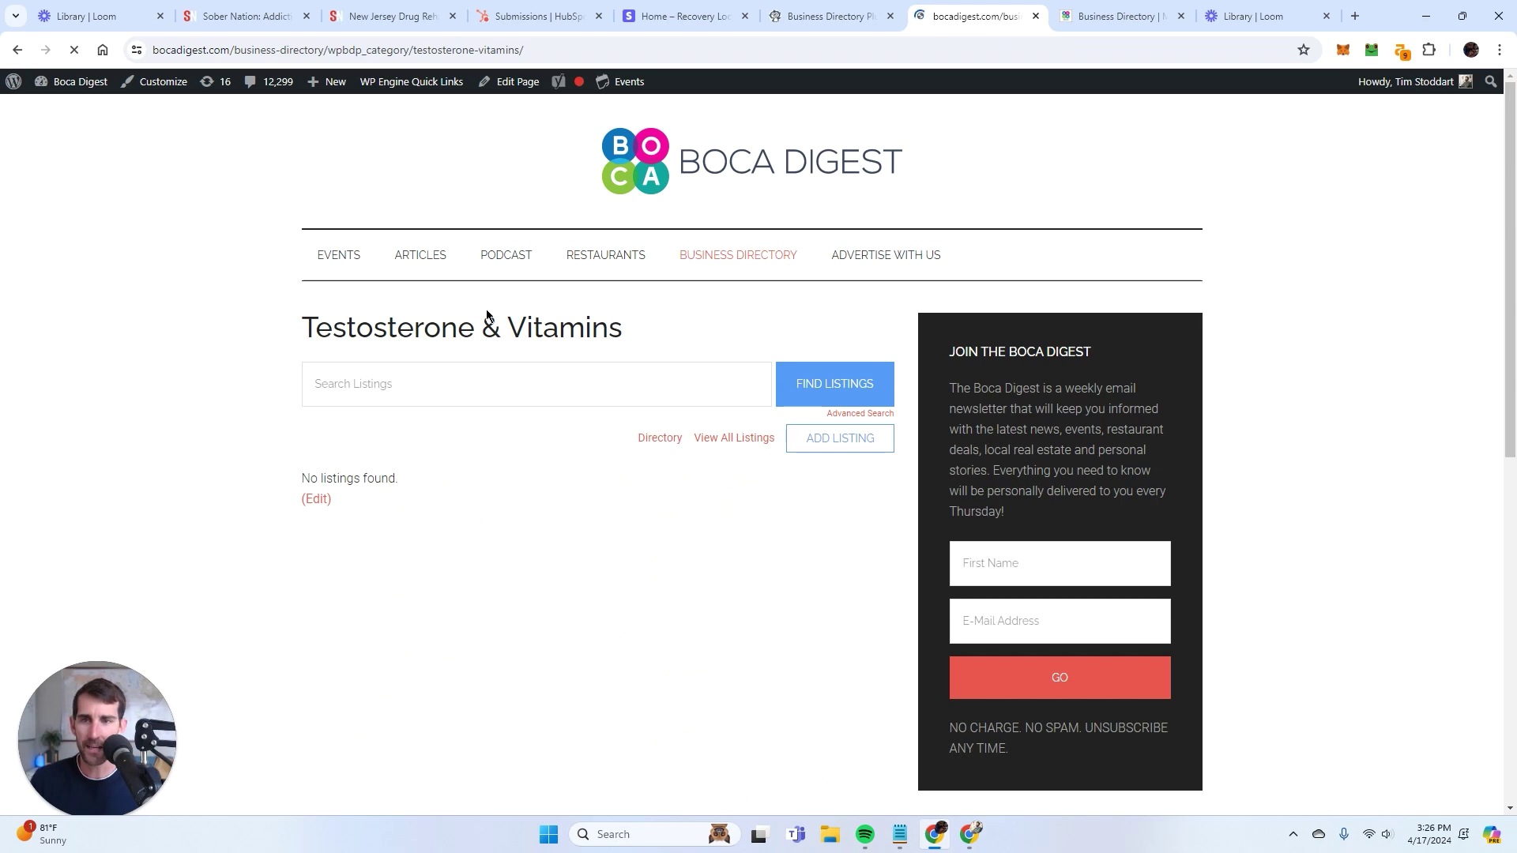
pyautogui.hotkey('alt', 'Left')
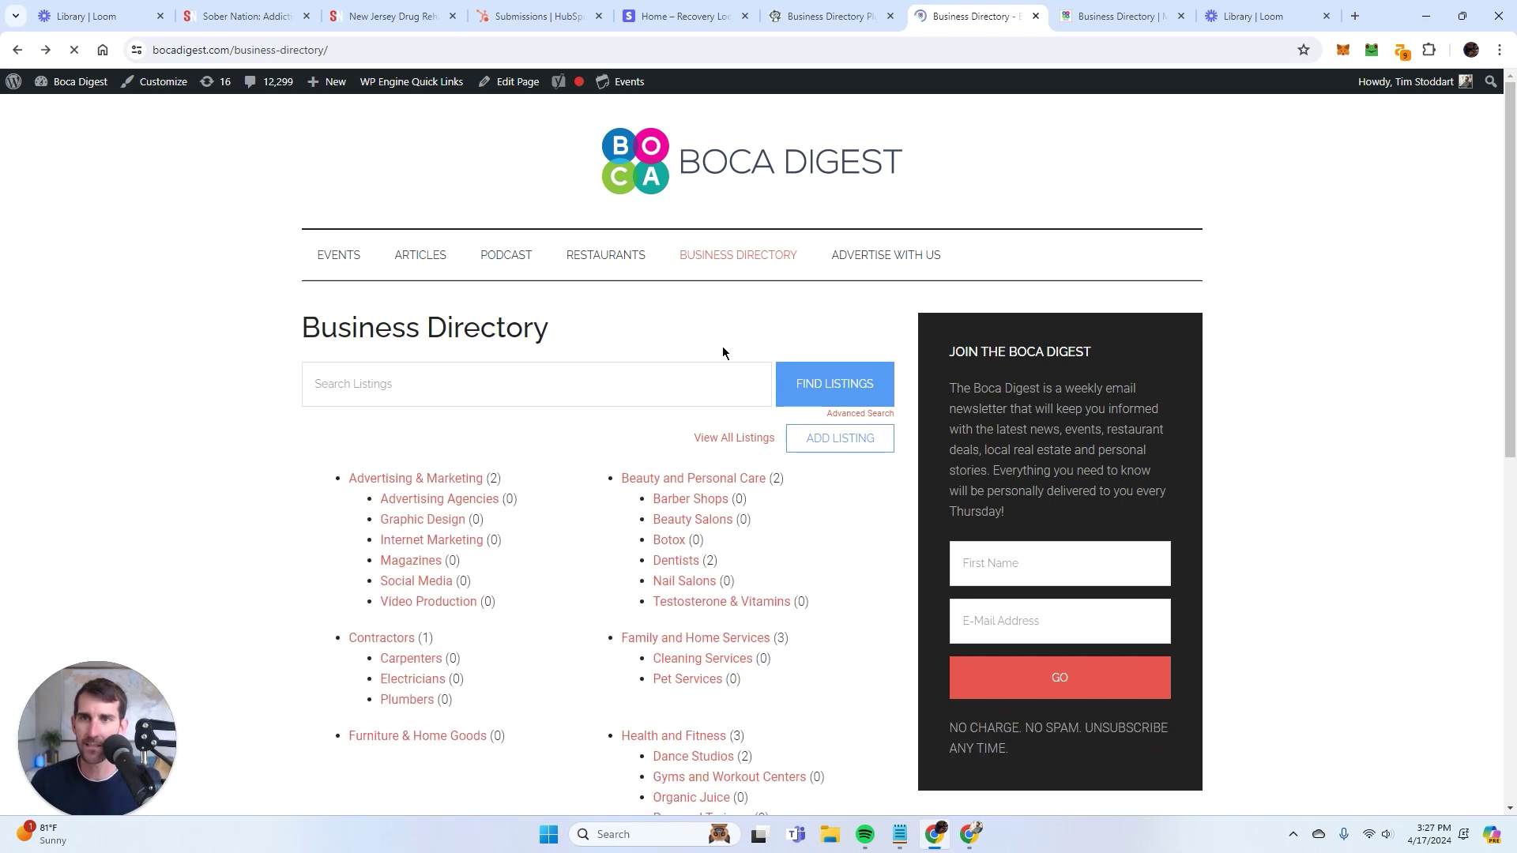
pyautogui.scroll(-4, 785, 442)
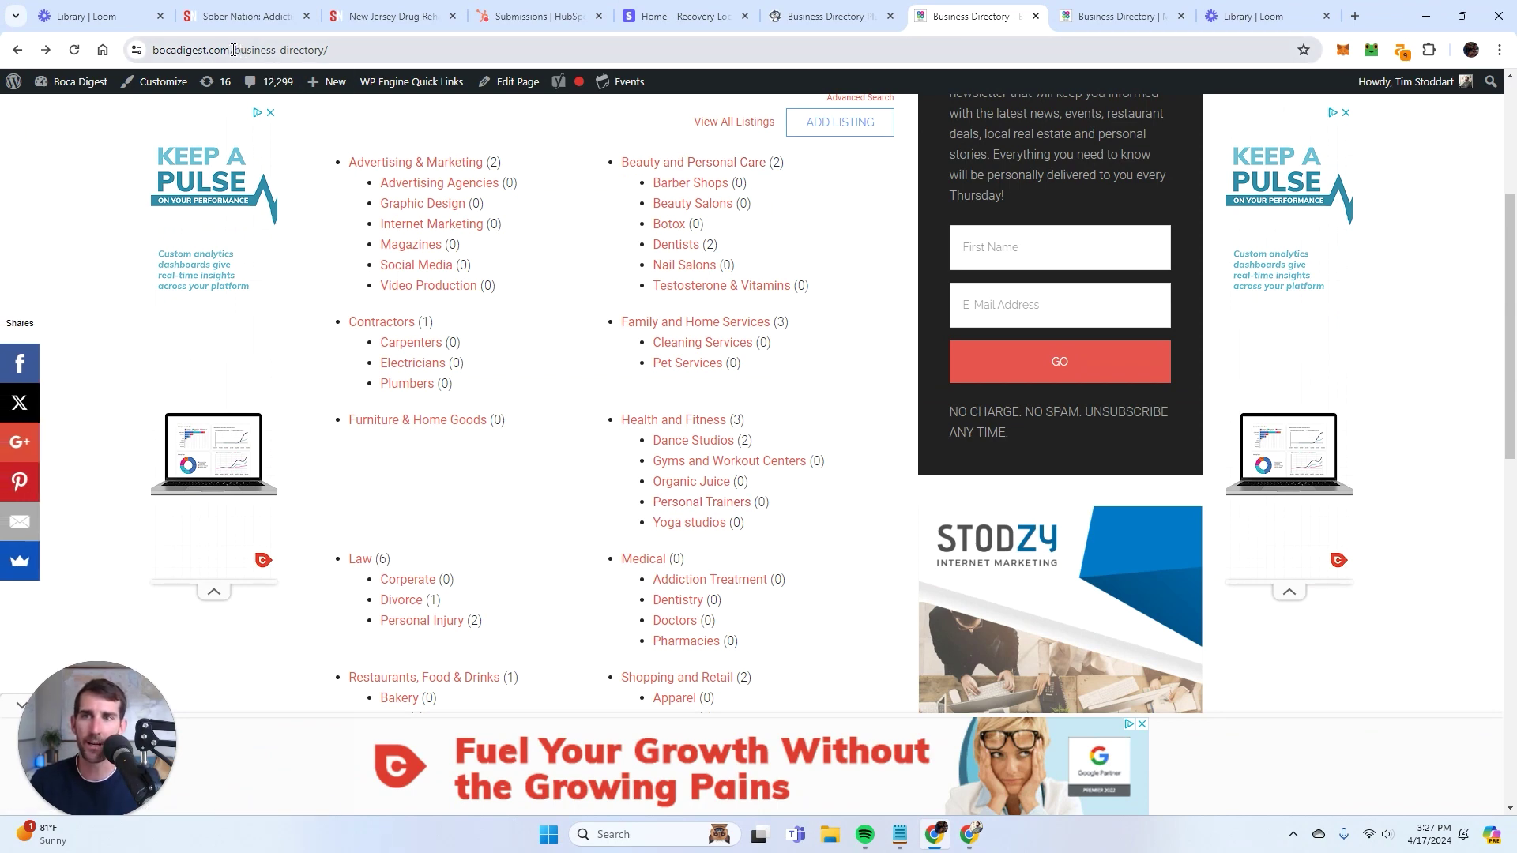
pyautogui.moveTo(158, 53); pyautogui.dragTo(351, 55)
pyautogui.click(377, 50)
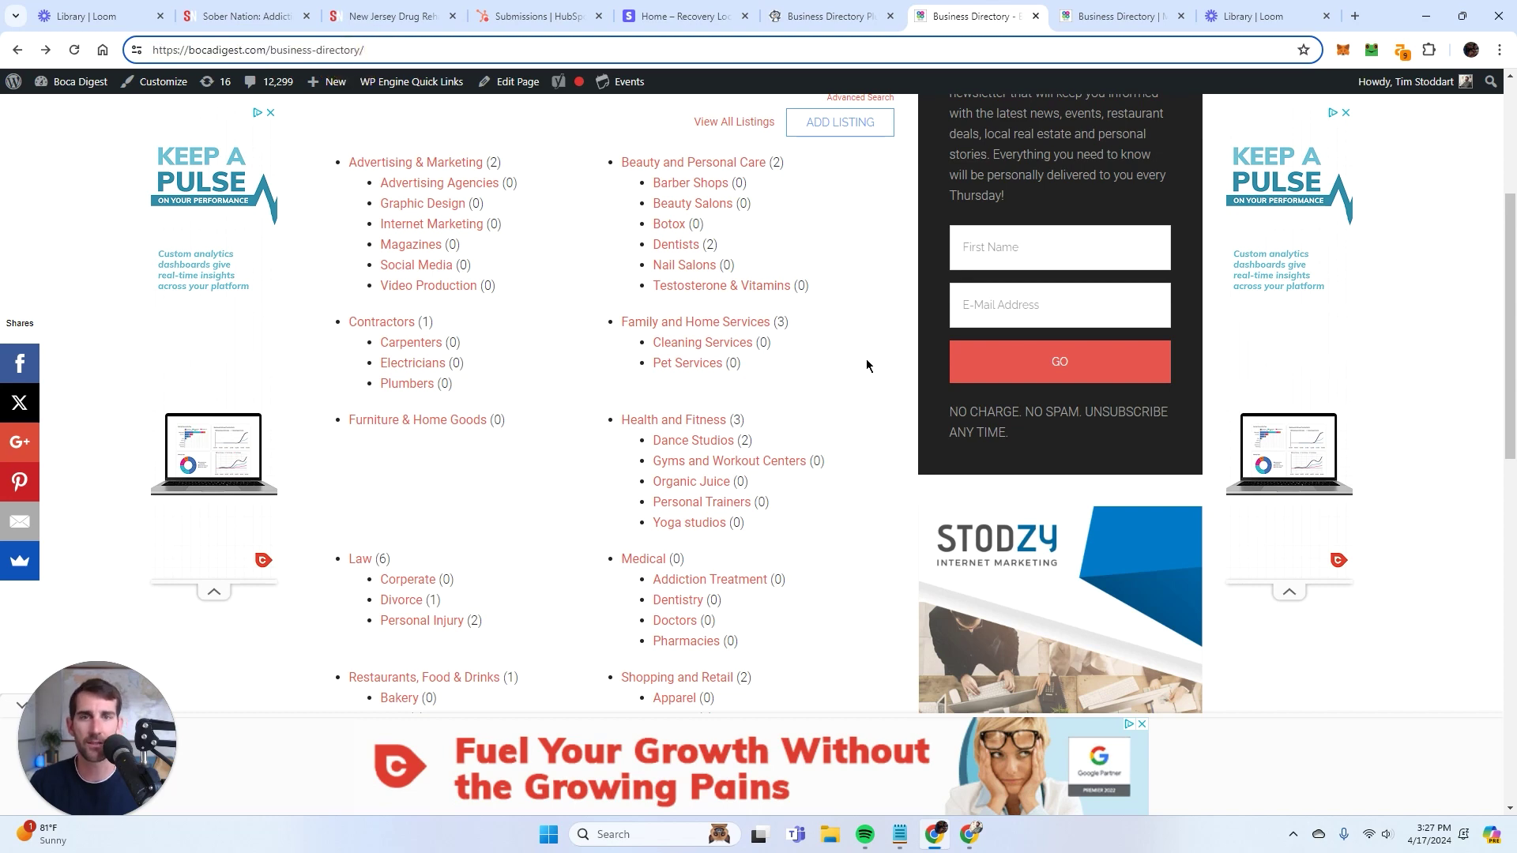
pyautogui.scroll(4, 718, 507)
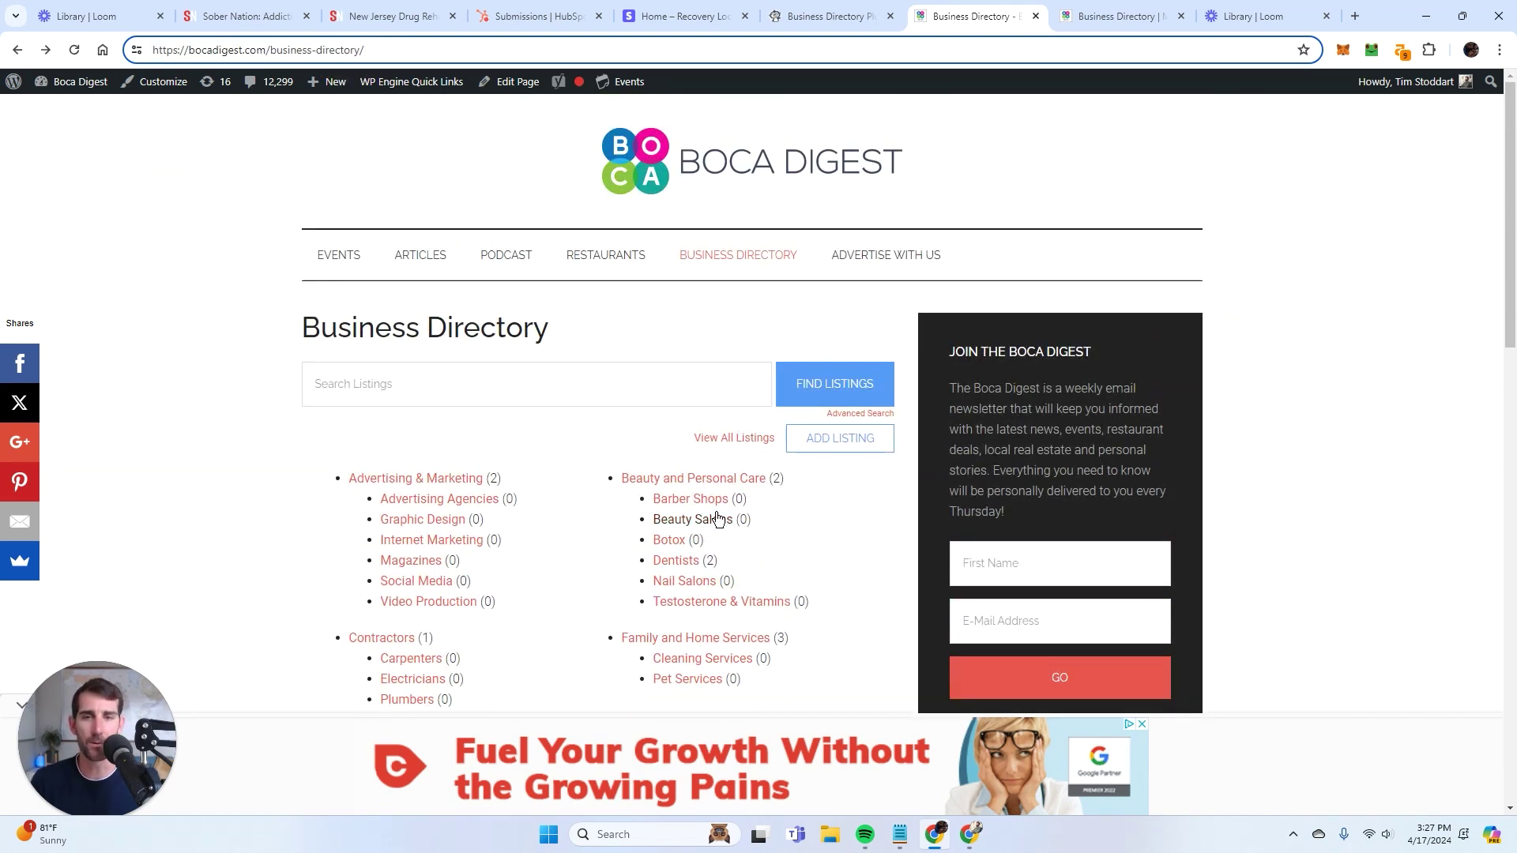
pyautogui.scroll(-2, 721, 507)
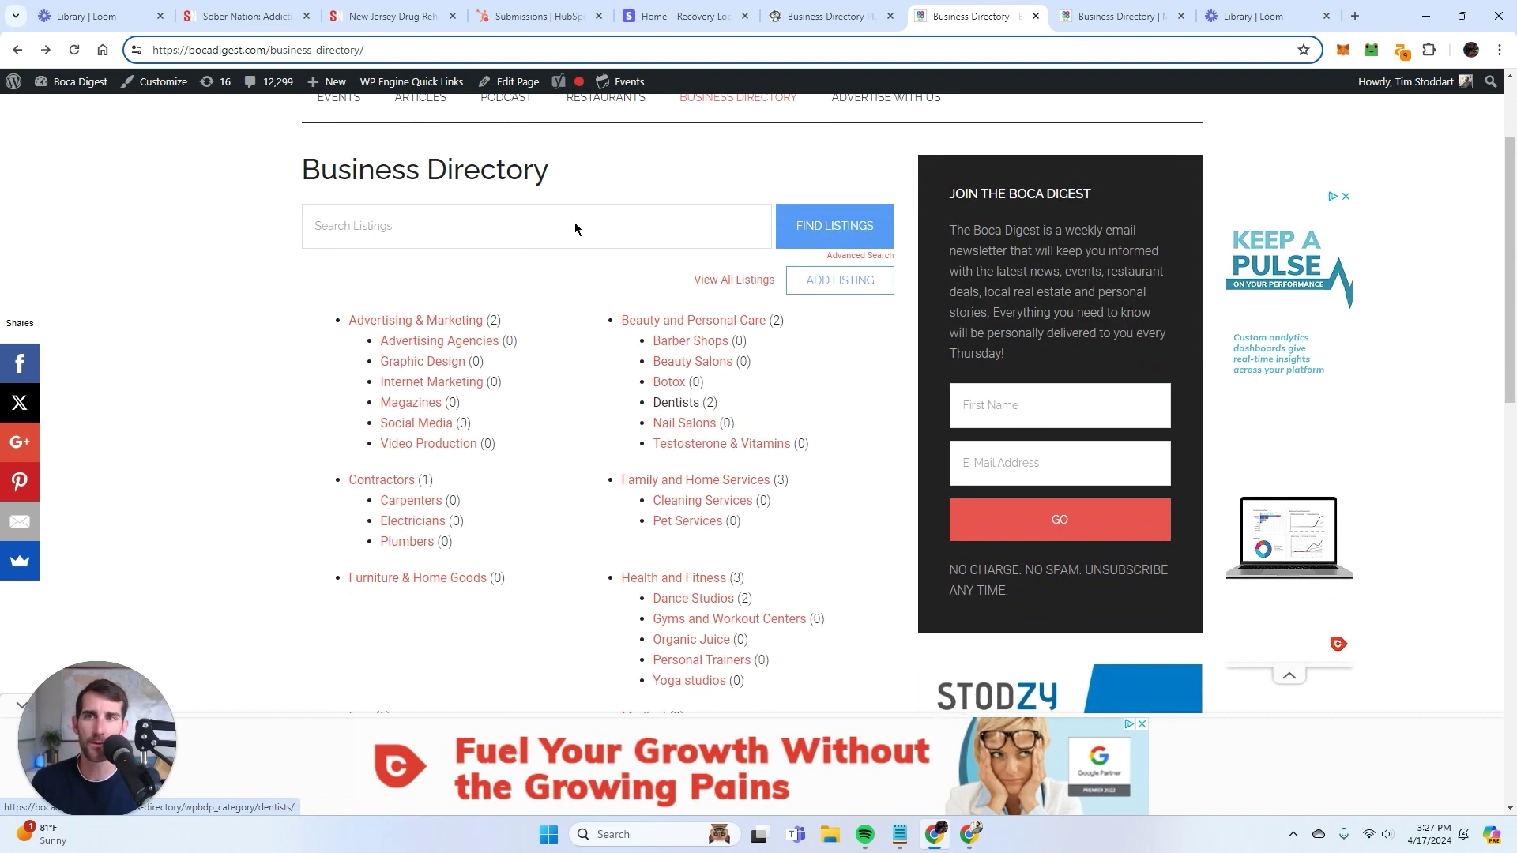
# Glance at the Sober Nation and Directory Modules tabs, then scroll the Business Directory categories again
pyautogui.click(391, 17)
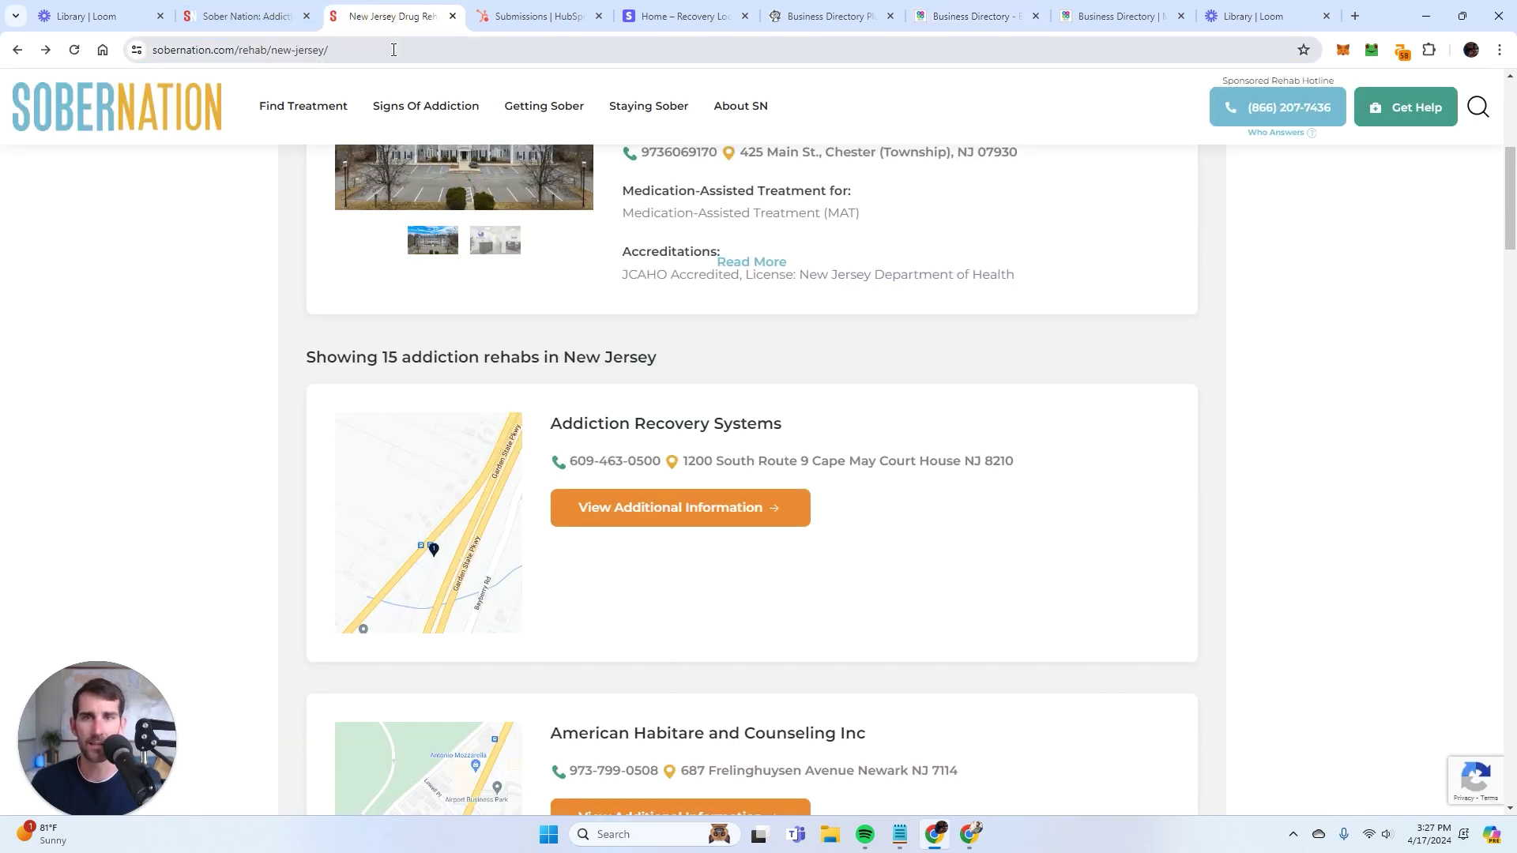
pyautogui.scroll(6, 1090, 414)
pyautogui.click(1316, 658)
pyautogui.click(1099, 17)
pyautogui.click(960, 16)
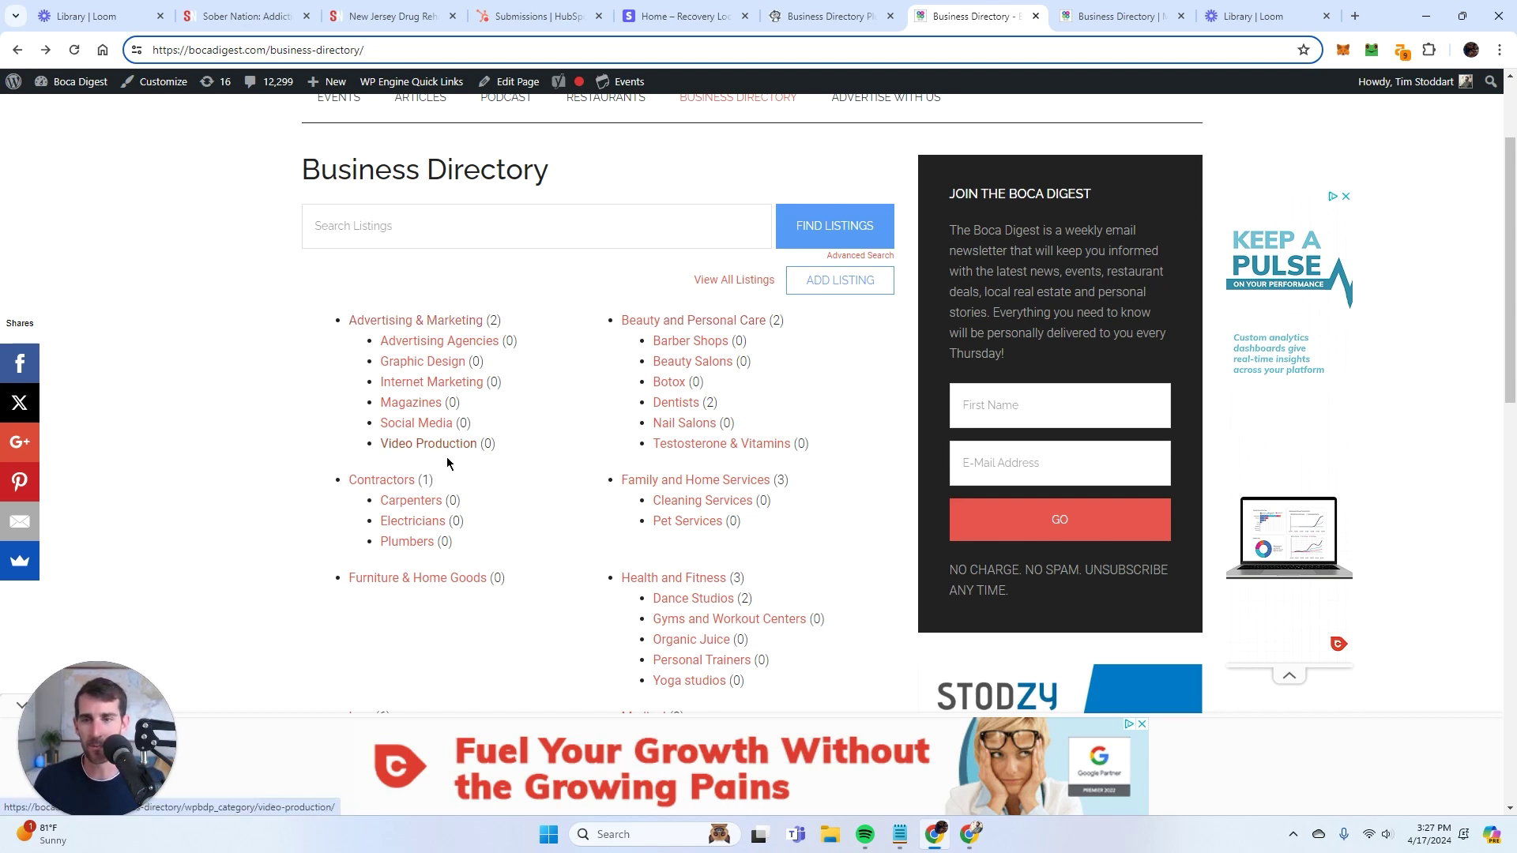
pyautogui.scroll(-4, 747, 495)
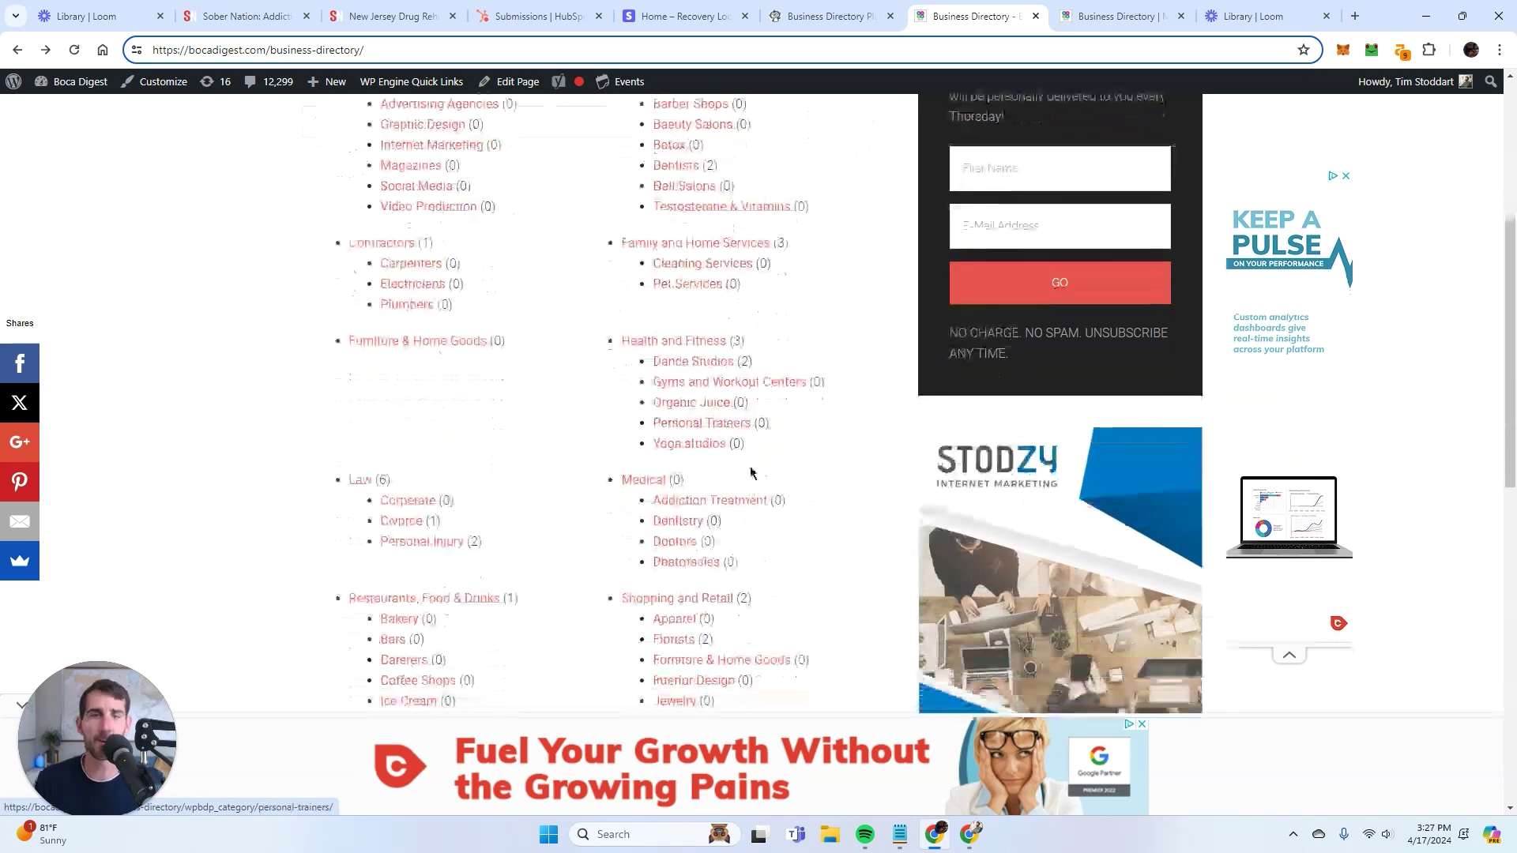
pyautogui.scroll(3, 792, 508)
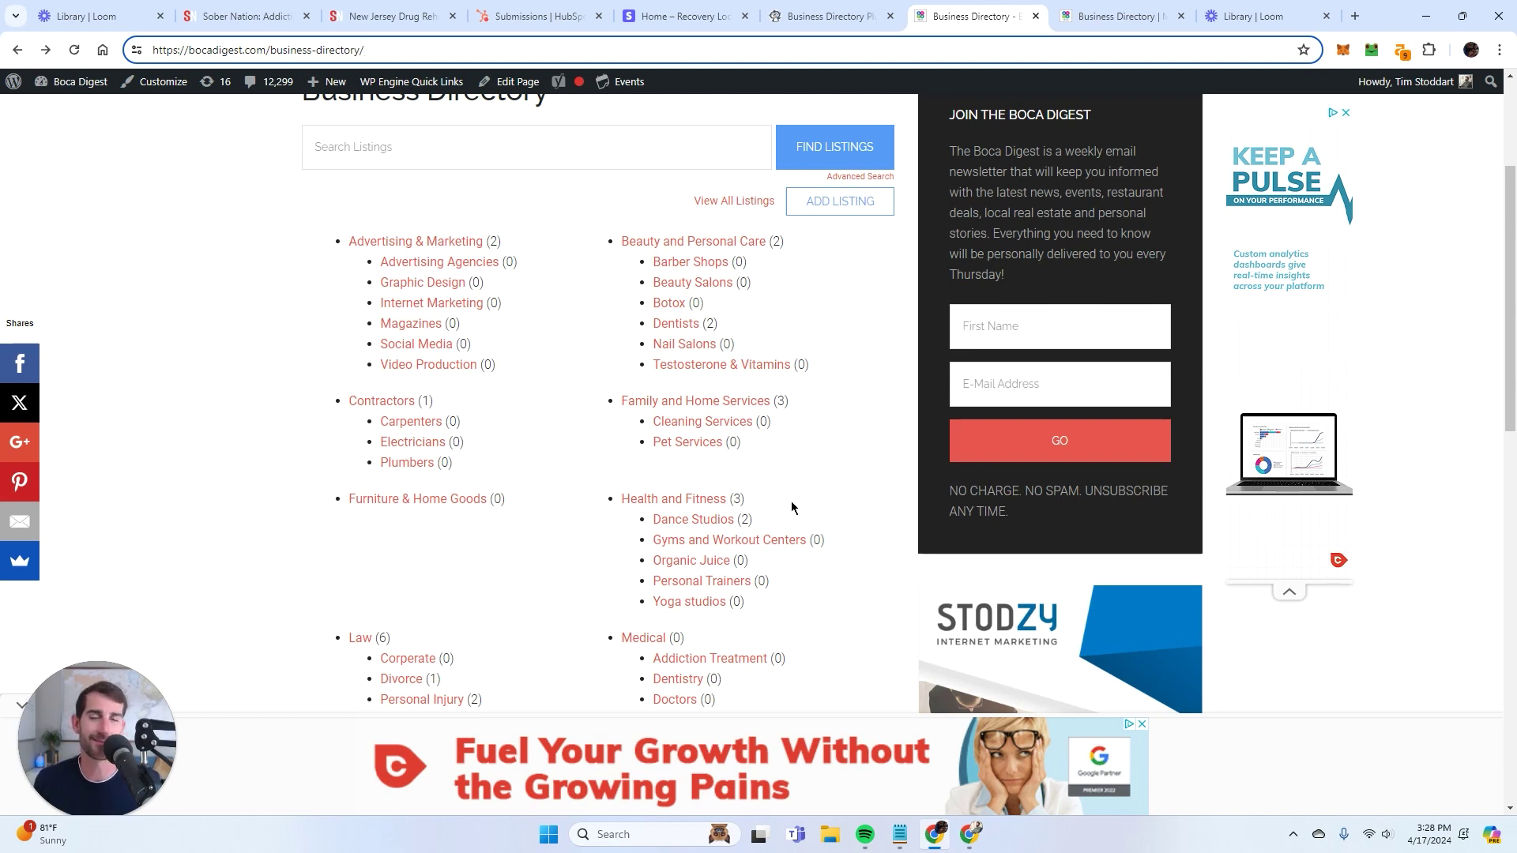
pyautogui.scroll(1, 787, 508)
pyautogui.scroll(-1, 787, 510)
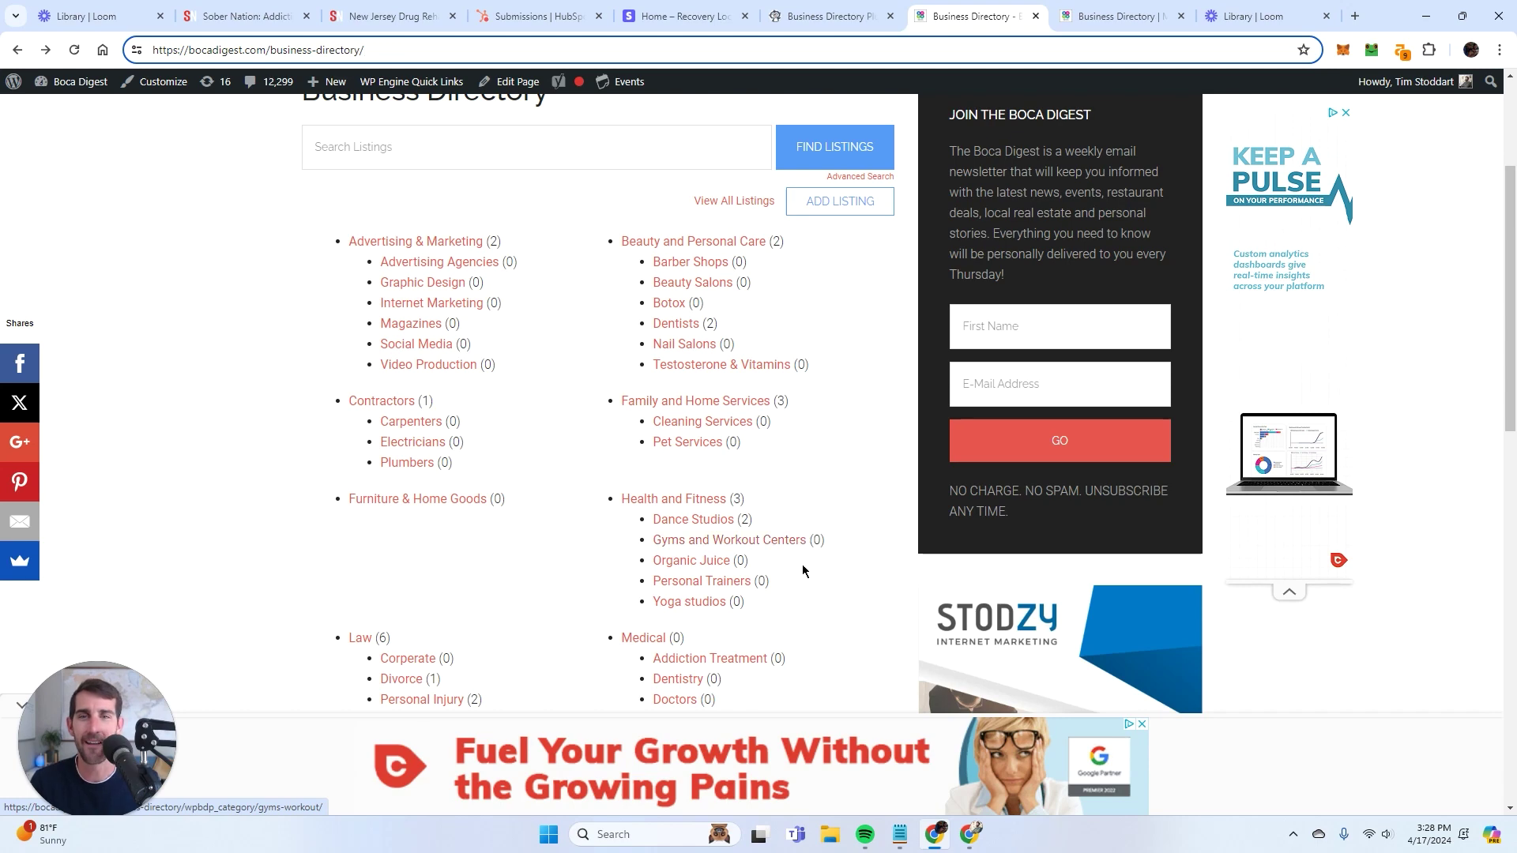
pyautogui.scroll(2, 739, 385)
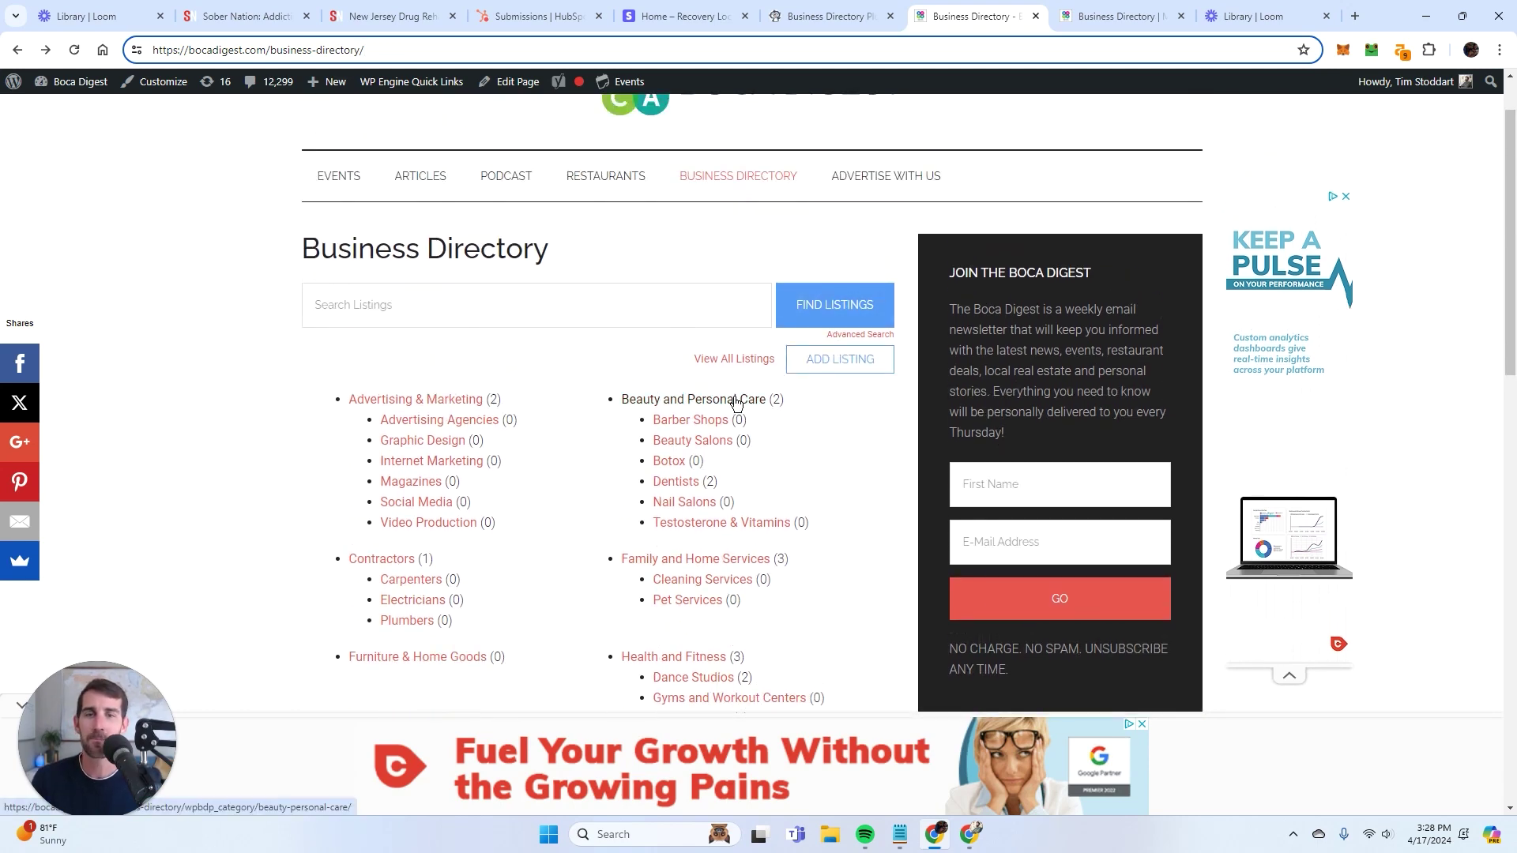
pyautogui.click(735, 399)
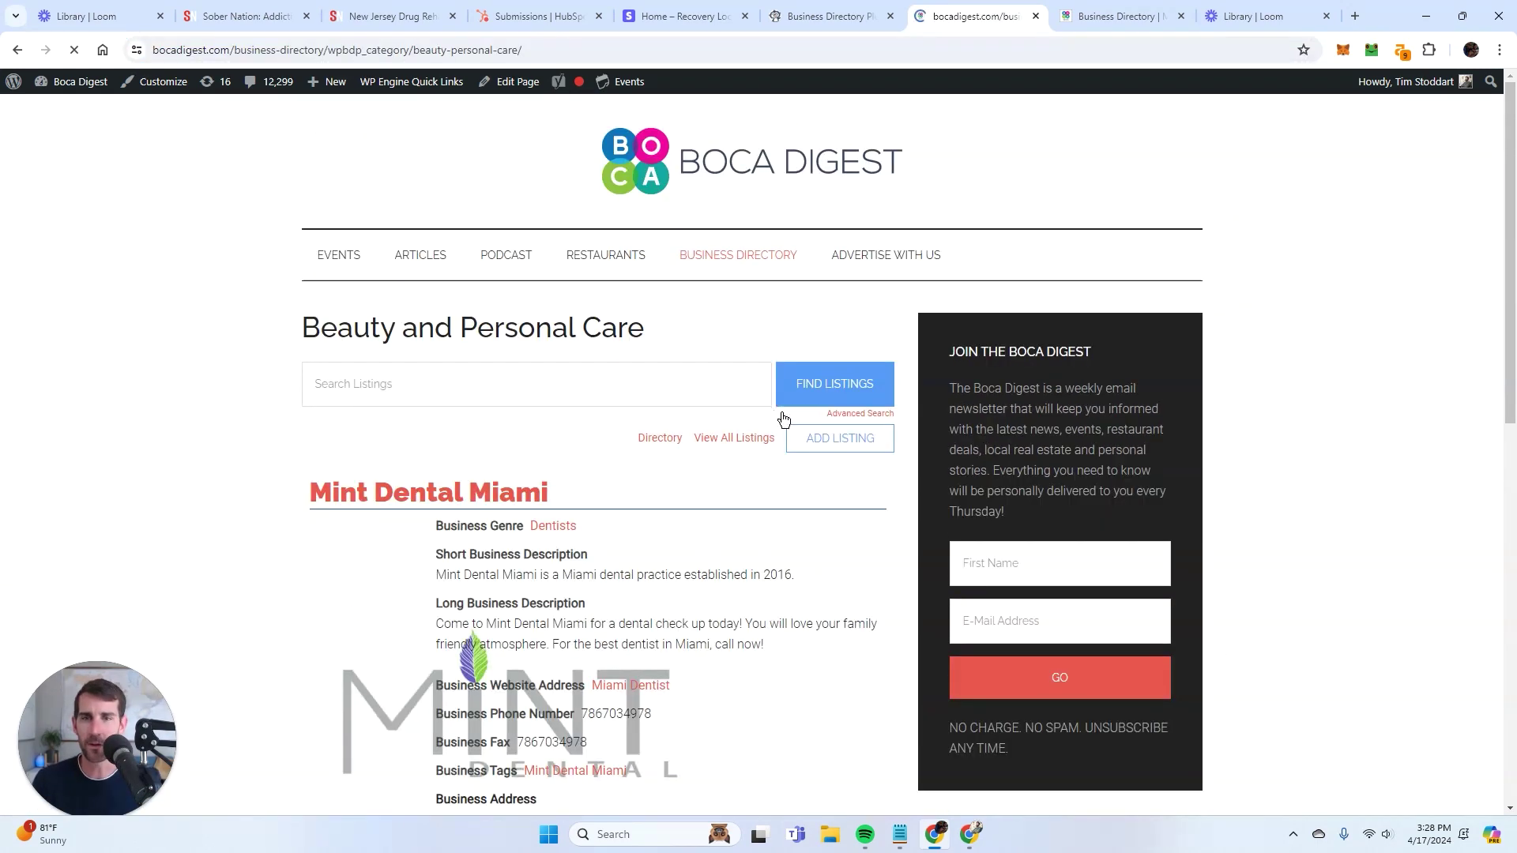
pyautogui.scroll(-4, 790, 518)
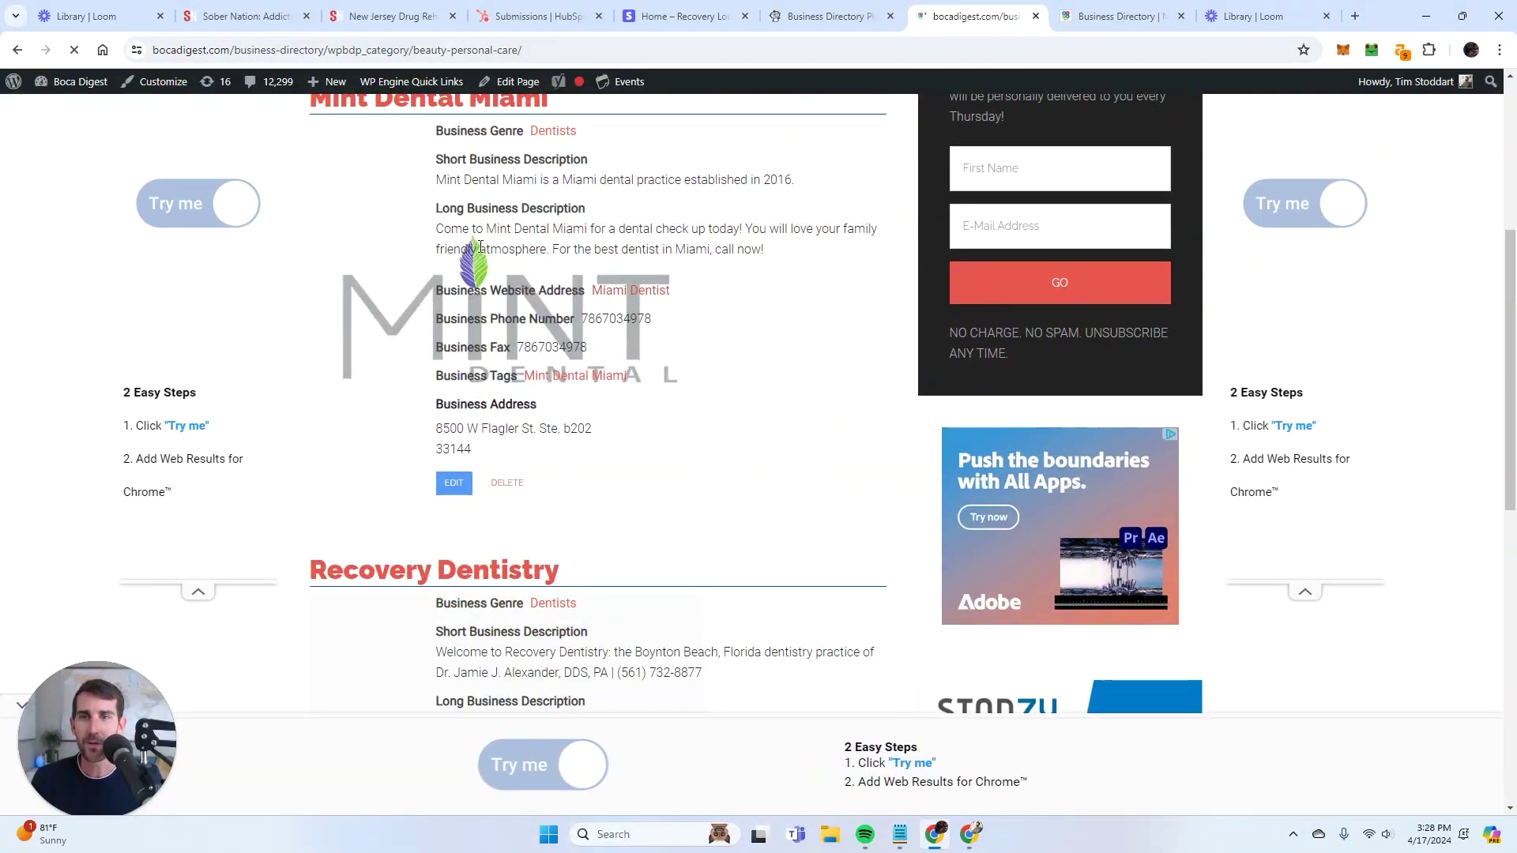
pyautogui.scroll(-3, 646, 348)
pyautogui.scroll(-2, 648, 352)
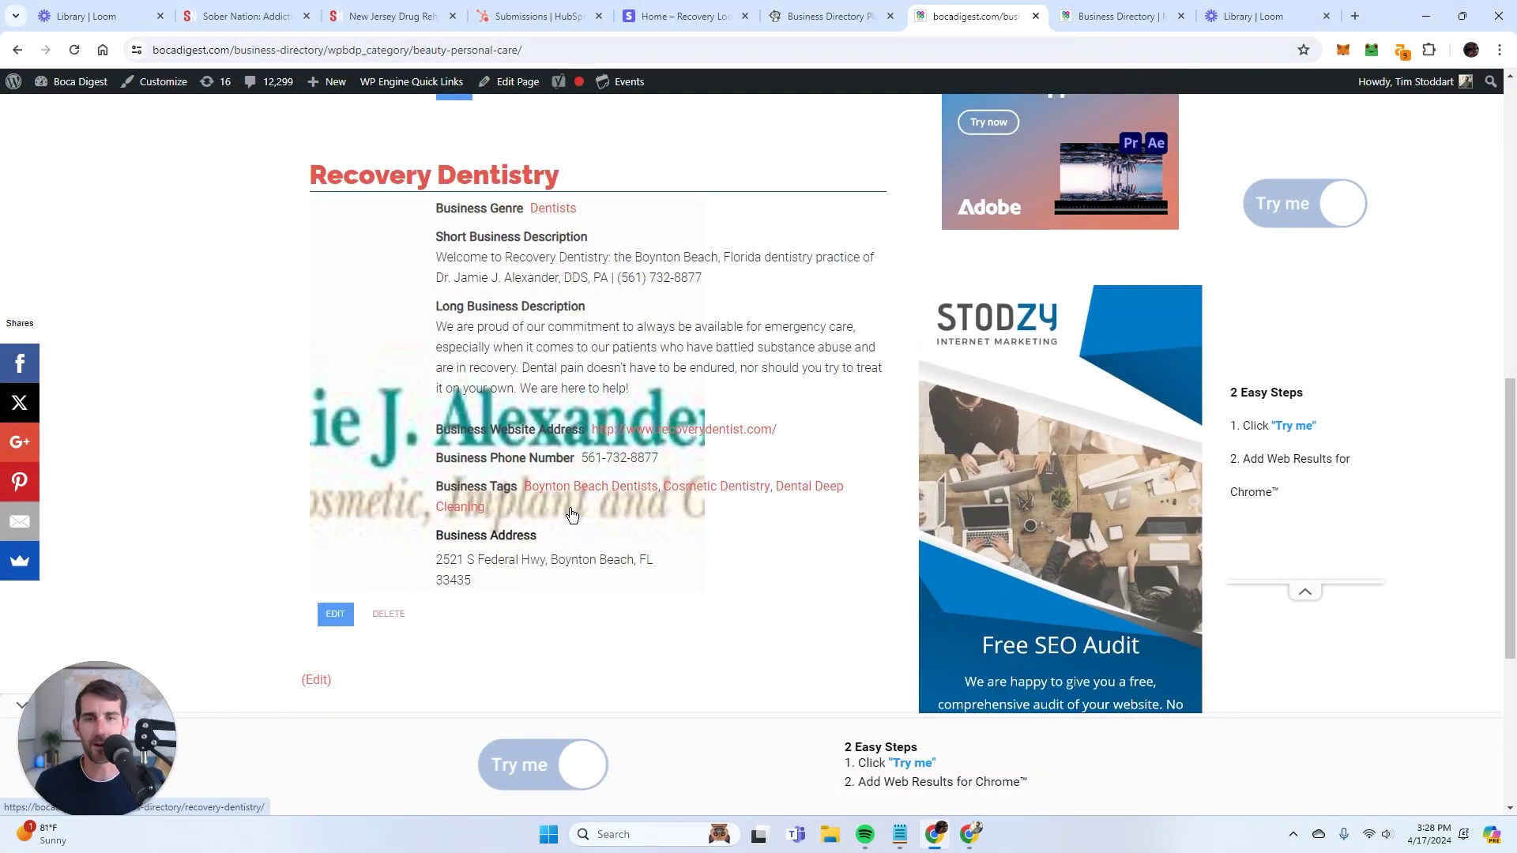
pyautogui.scroll(-3, 521, 497)
pyautogui.scroll(4, 505, 470)
pyautogui.scroll(4, 527, 462)
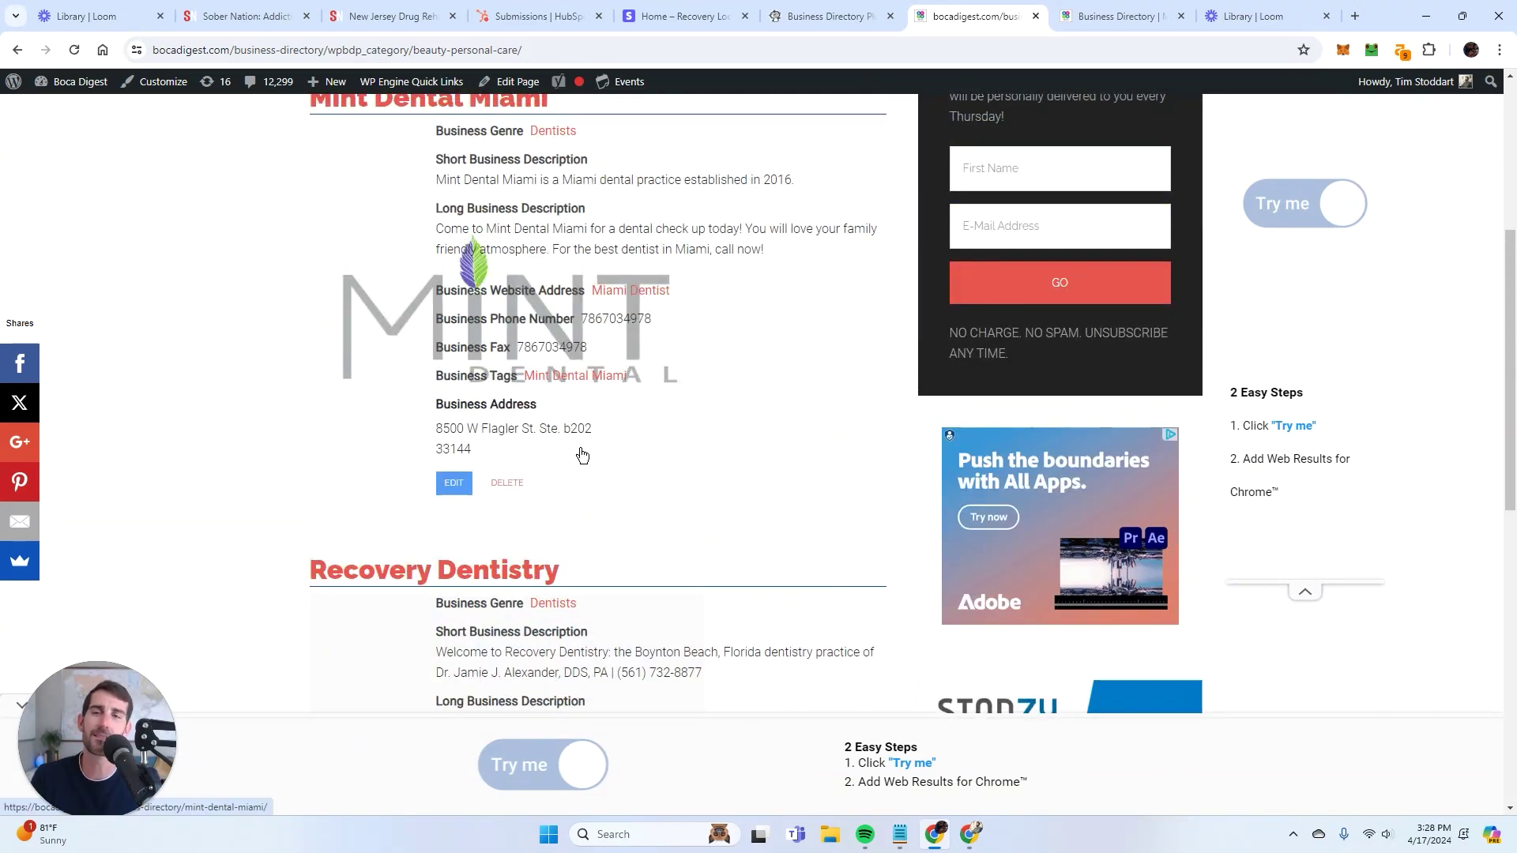
pyautogui.scroll(2, 687, 402)
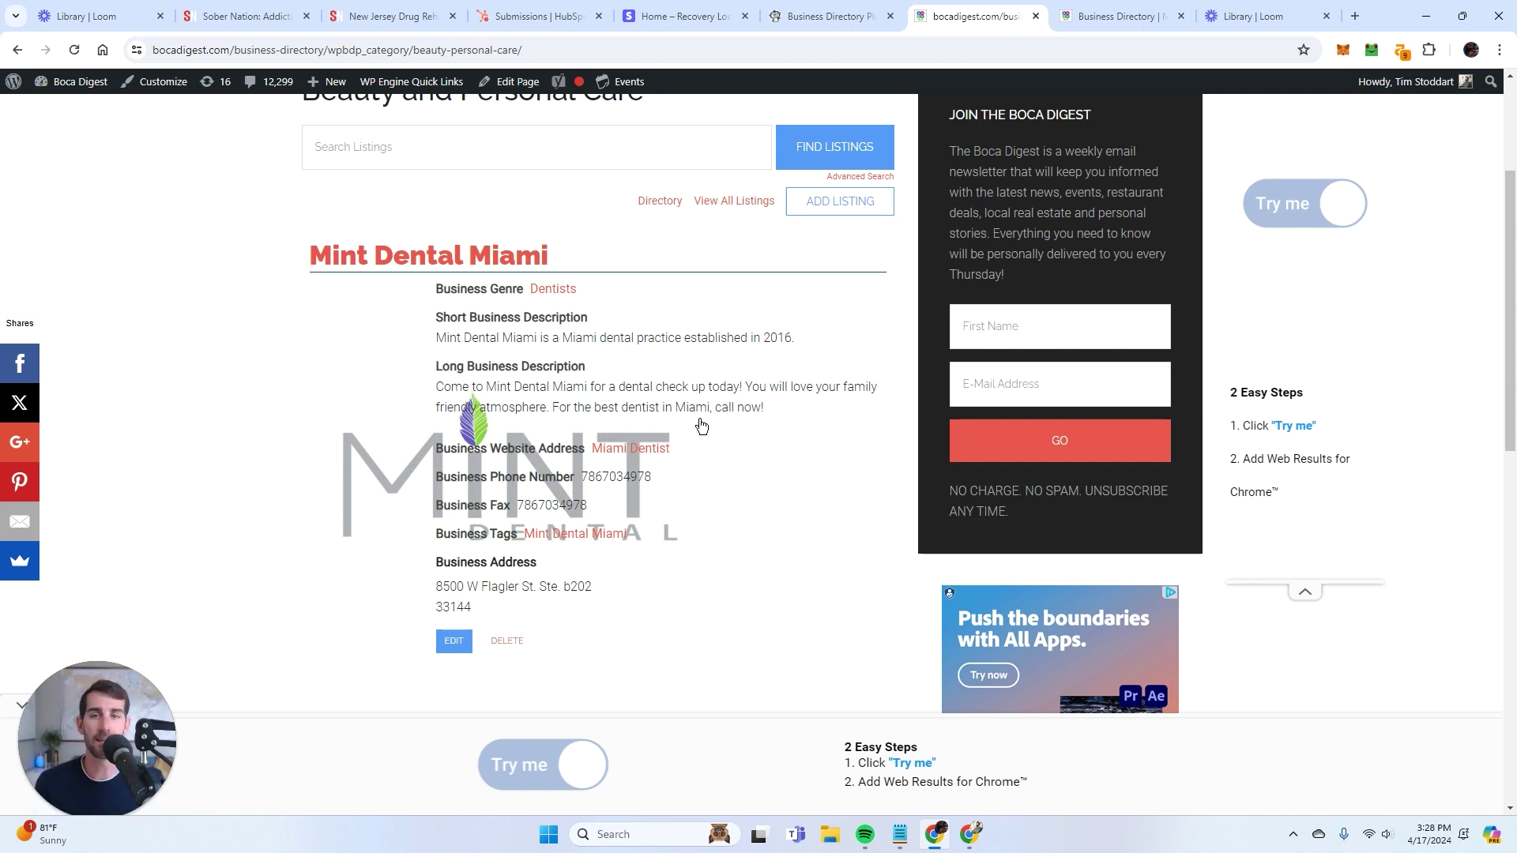
# On the Directory Modules page, highlight the Business Directory Premium, Google Maps and Stripe Payment modules
pyautogui.click(831, 17)
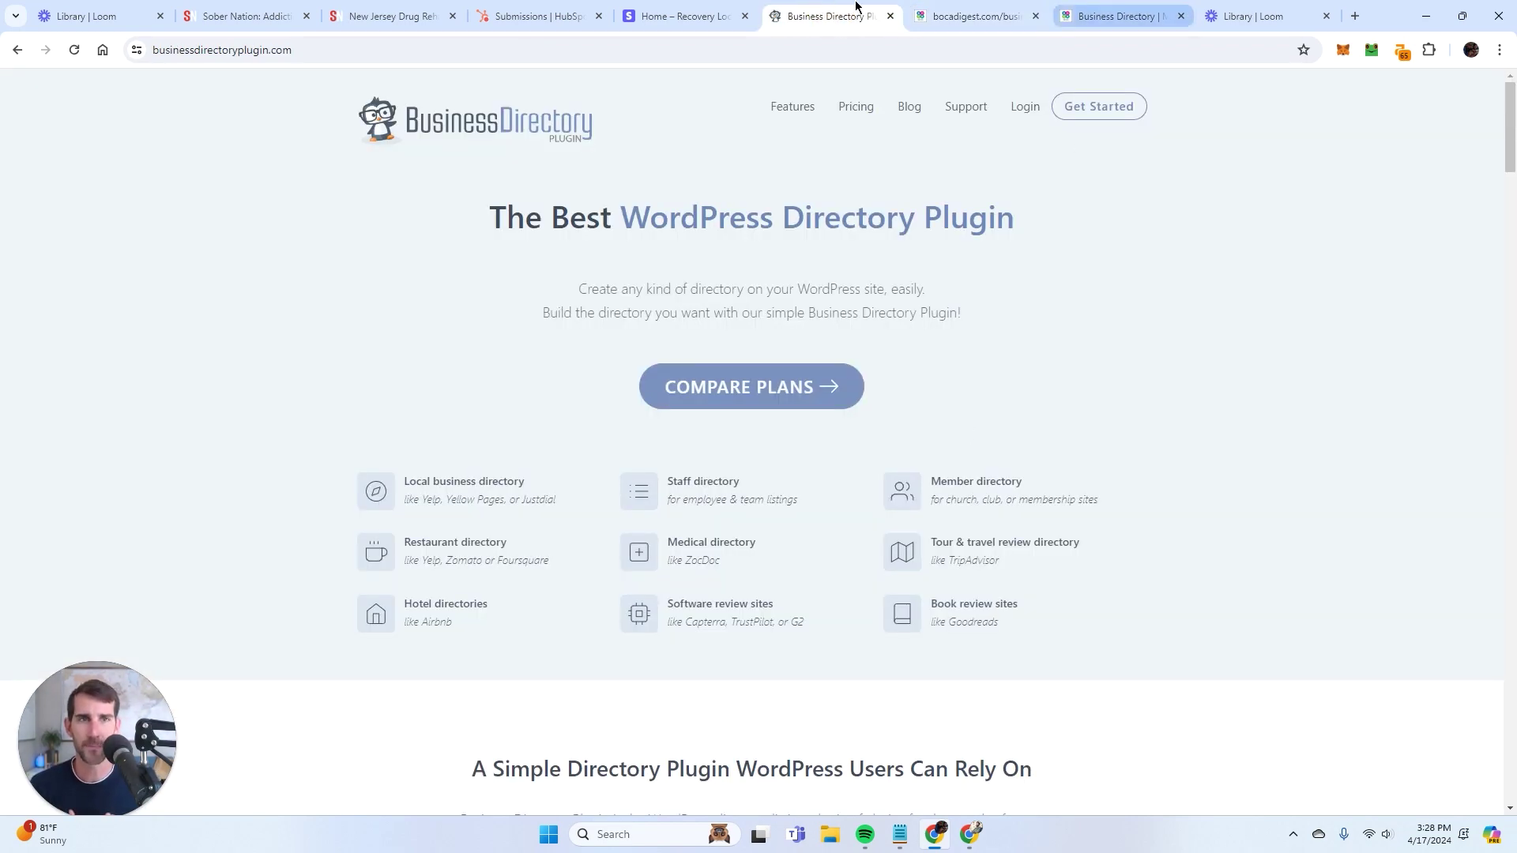
pyautogui.click(1075, 9)
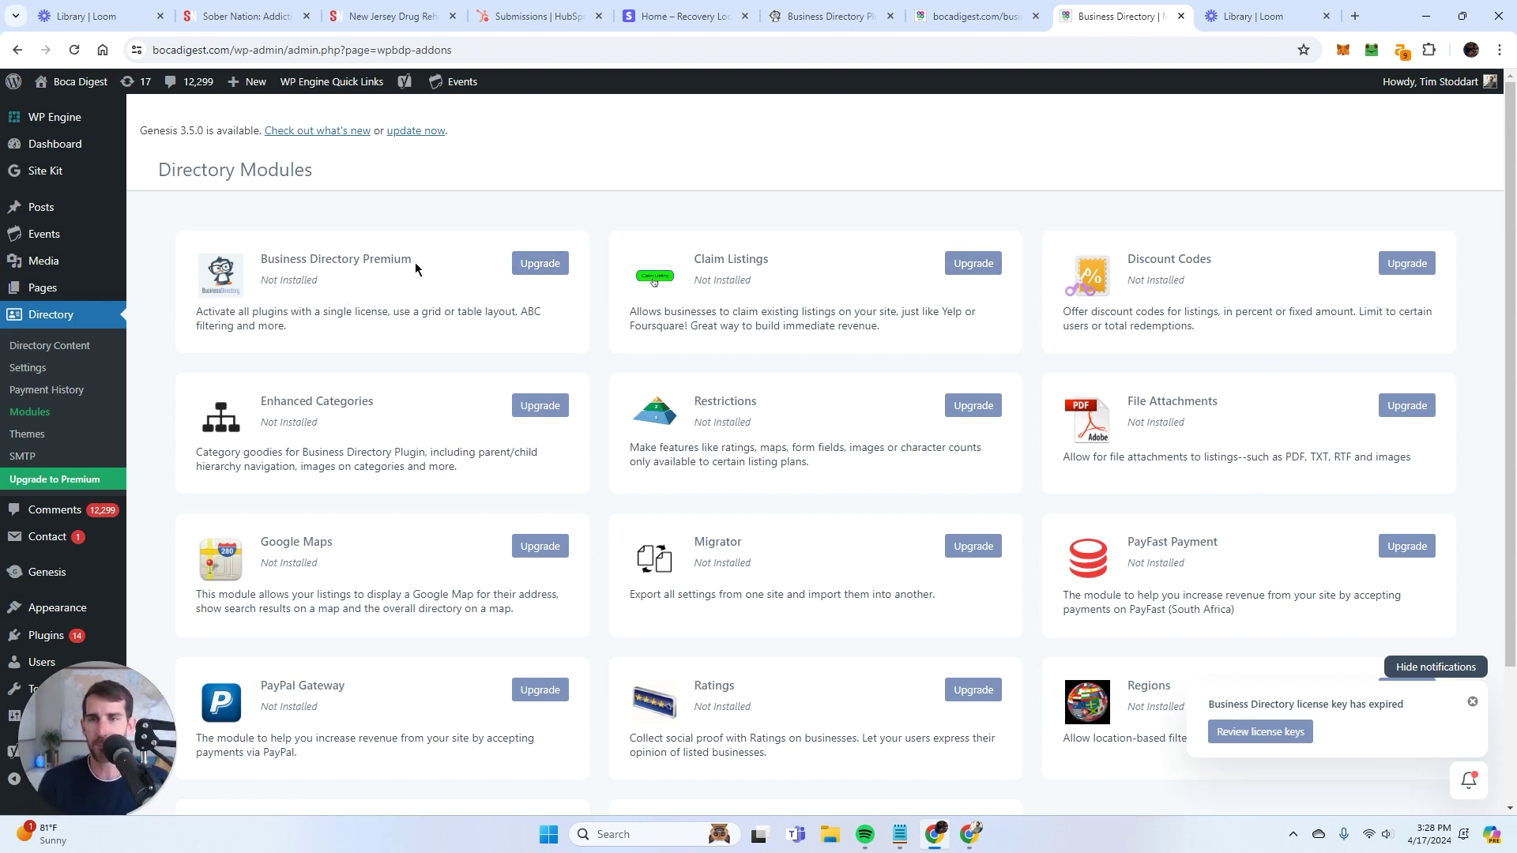
pyautogui.moveTo(412, 260); pyautogui.dragTo(264, 263)
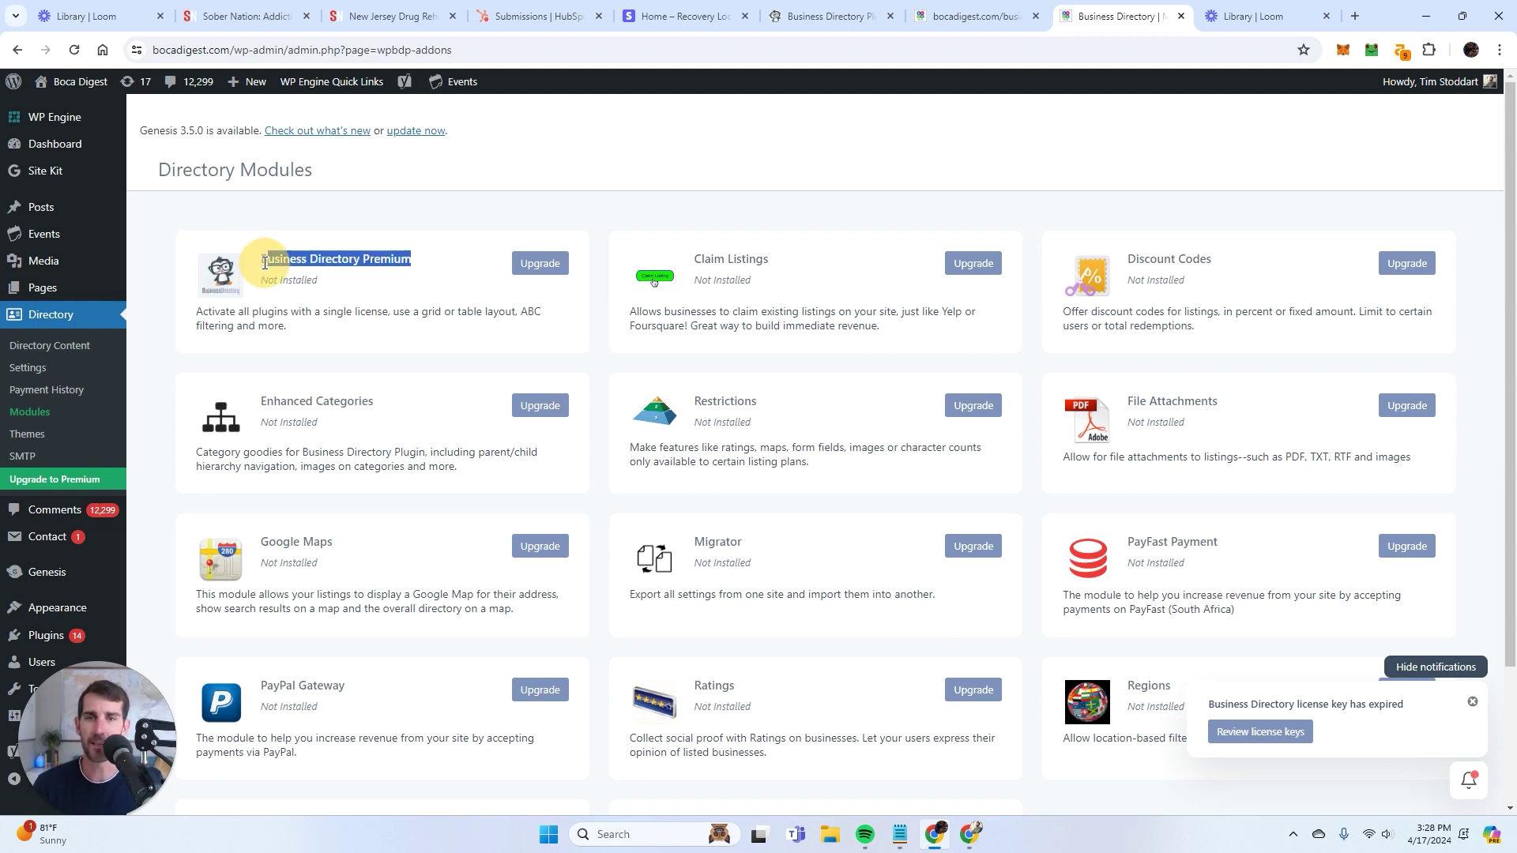
pyautogui.scroll(-2, 502, 431)
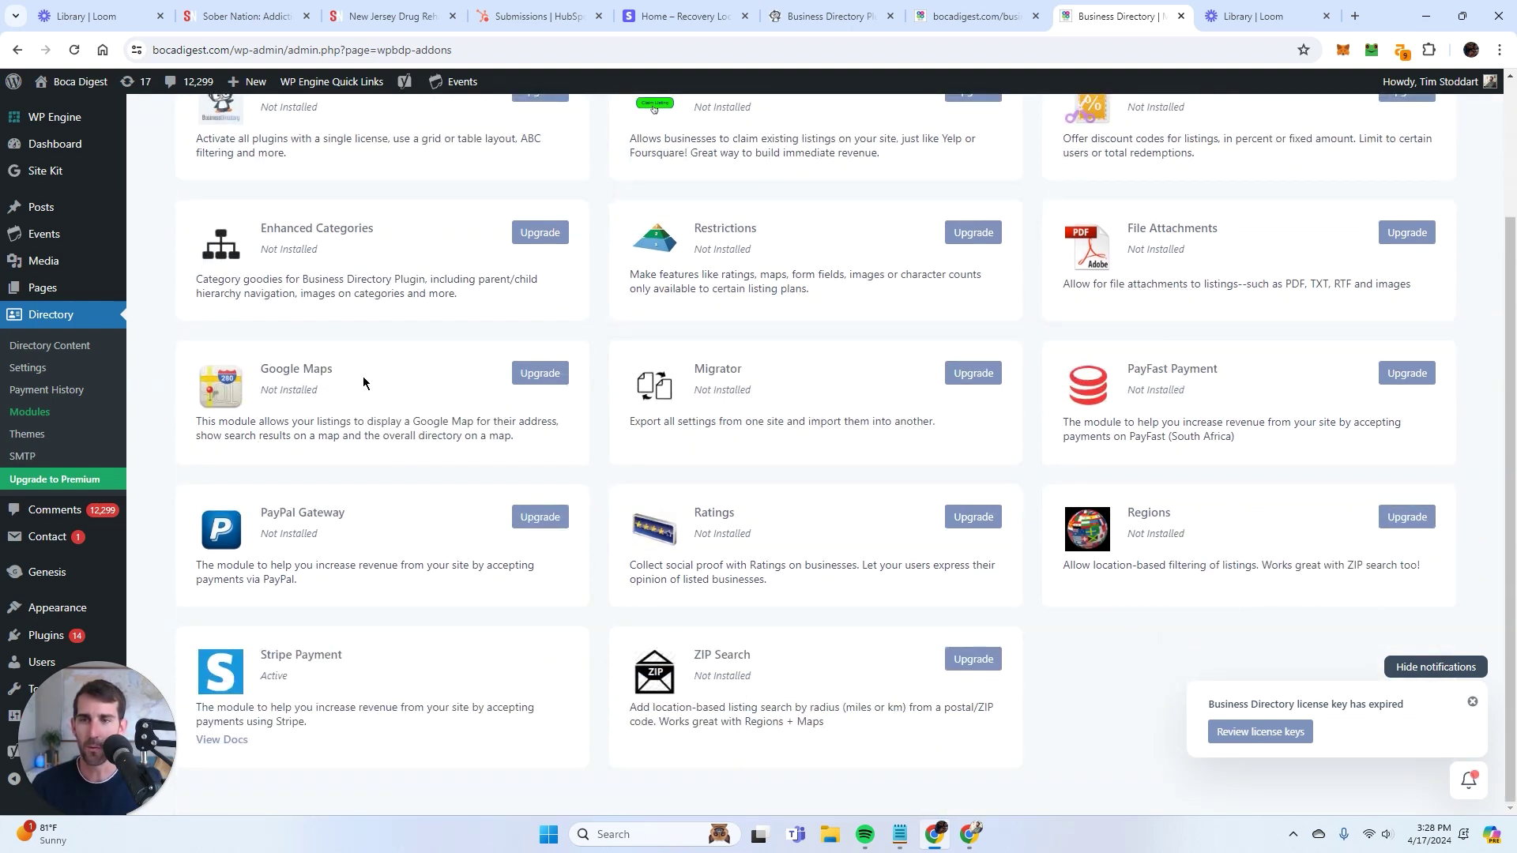
pyautogui.moveTo(333, 374); pyautogui.dragTo(261, 369)
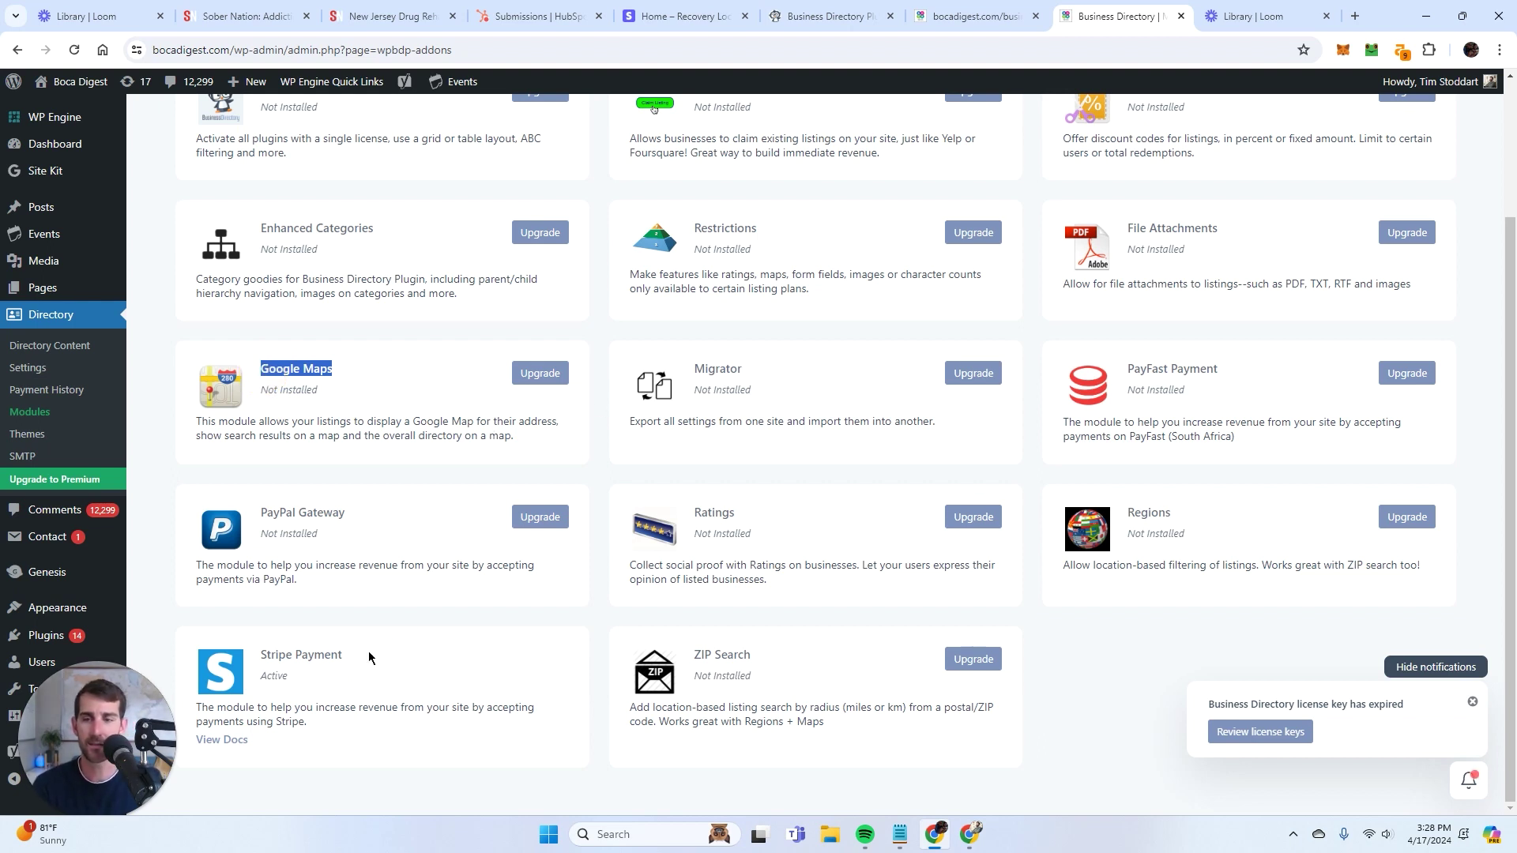
pyautogui.moveTo(350, 658); pyautogui.dragTo(260, 655)
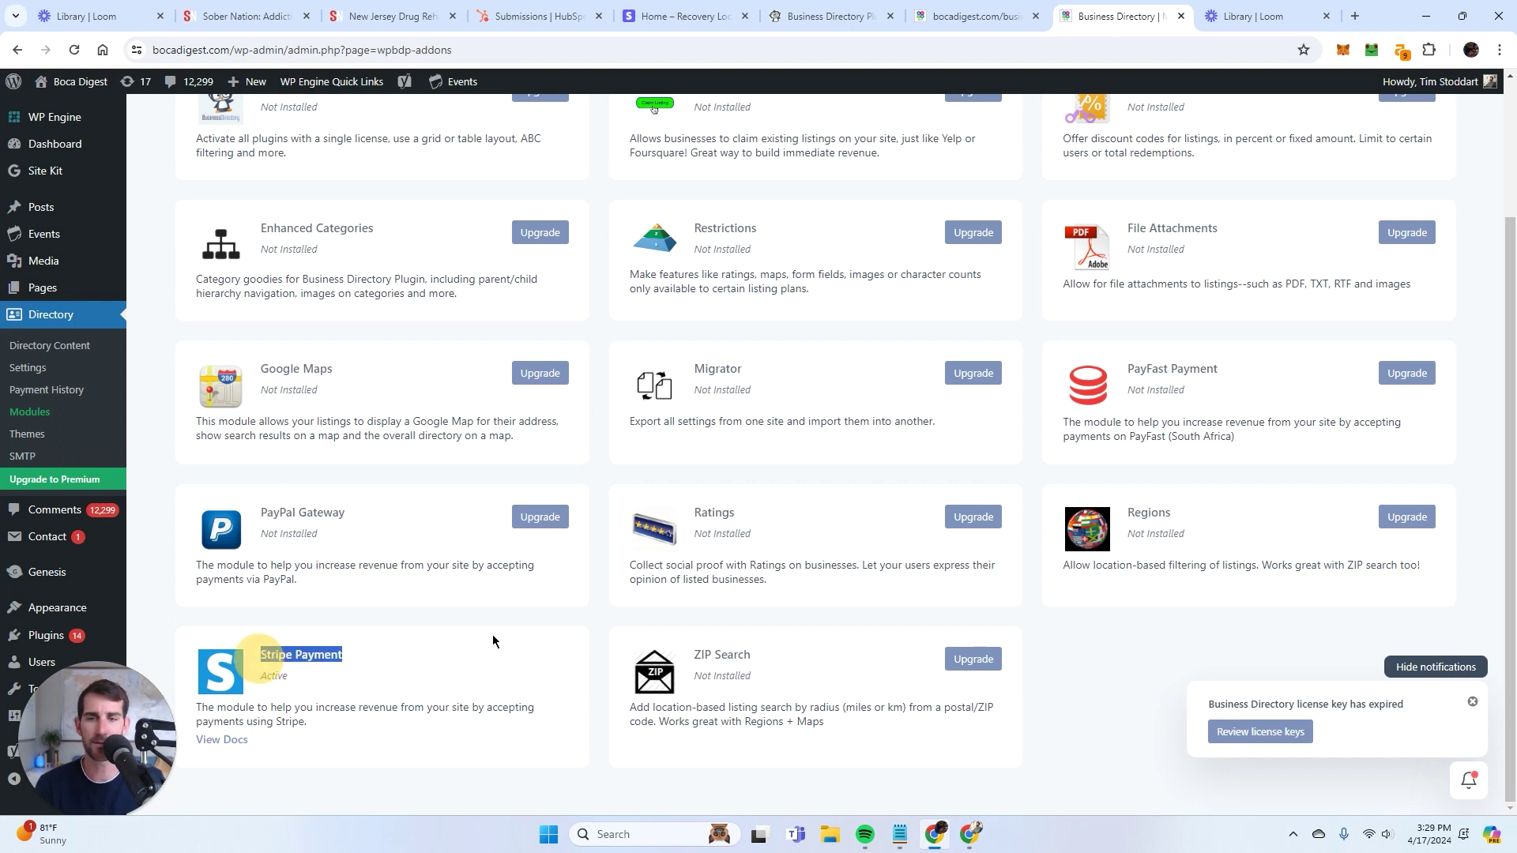
pyautogui.click(598, 530)
pyautogui.scroll(3, 632, 533)
# Highlight the Discount Codes, Enhanced Categories and Ratings module names
pyautogui.moveTo(771, 259); pyautogui.dragTo(693, 264)
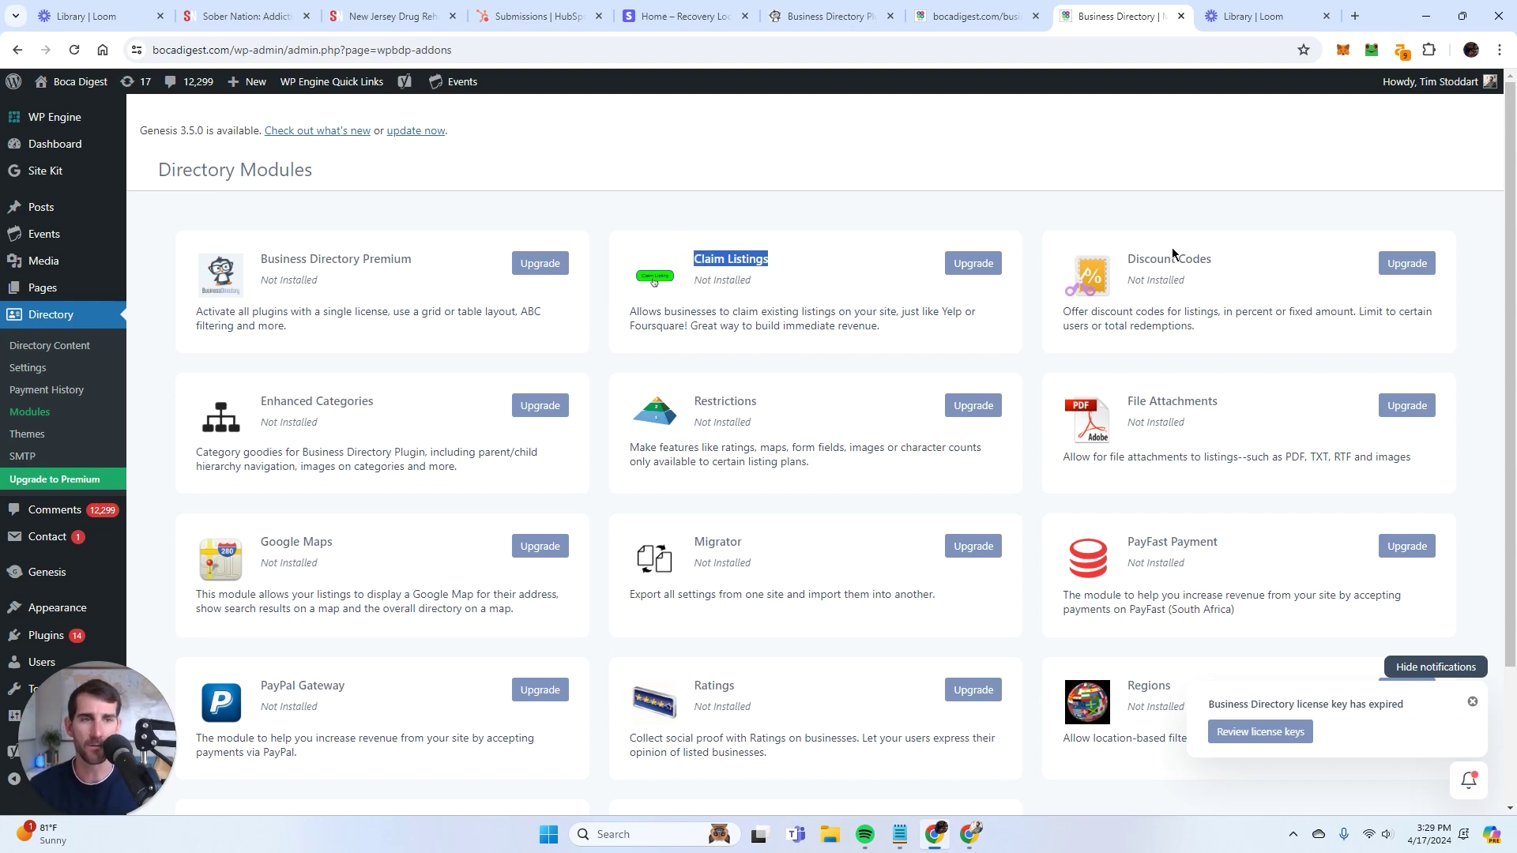
pyautogui.moveTo(1222, 263); pyautogui.dragTo(1128, 266)
pyautogui.click(1126, 266)
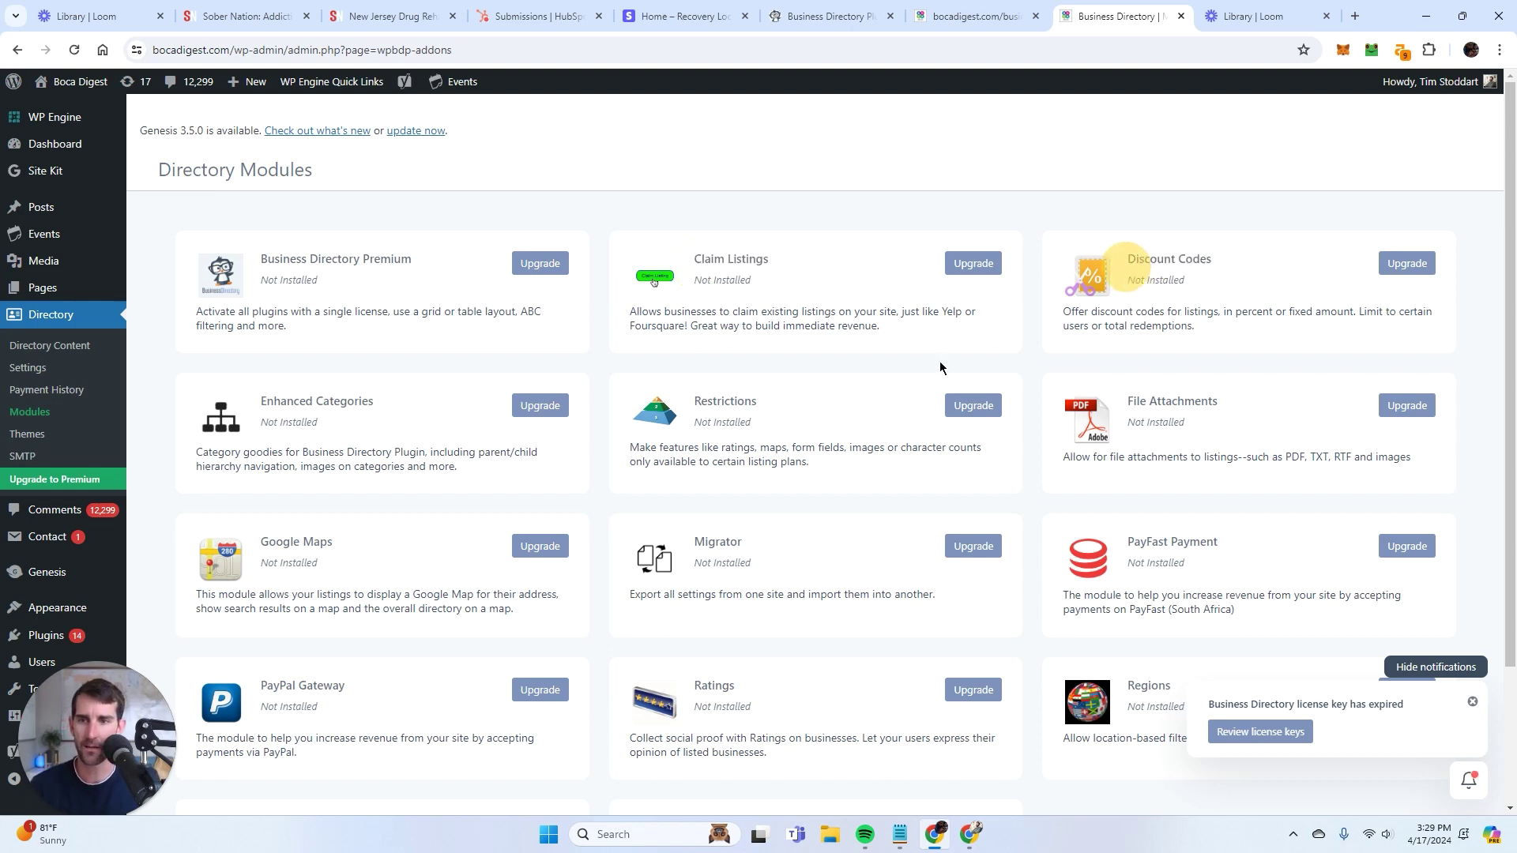
pyautogui.click(396, 405)
pyautogui.moveTo(395, 405); pyautogui.dragTo(291, 403)
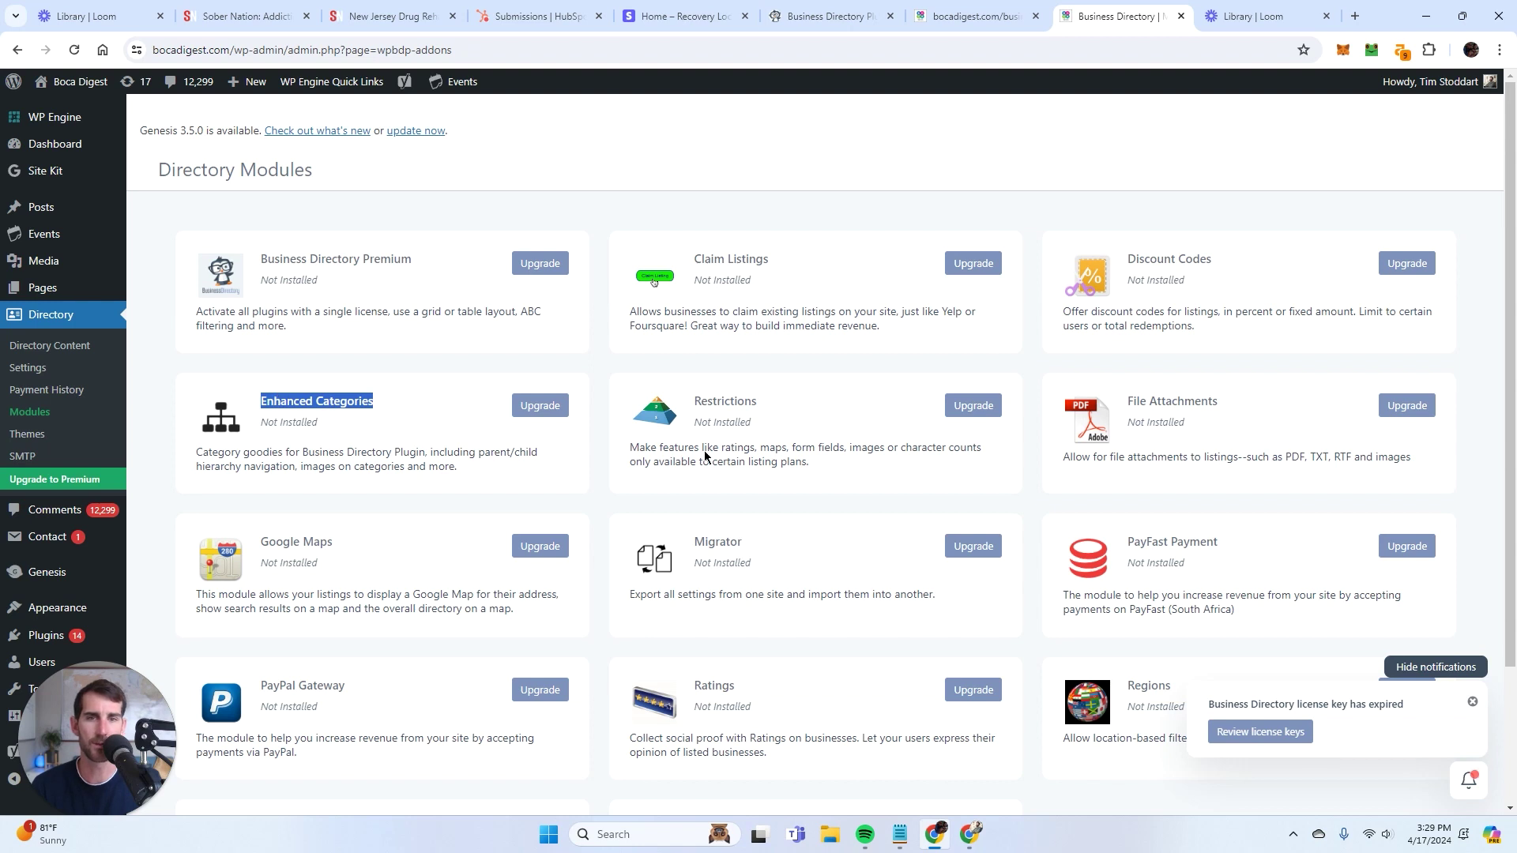
pyautogui.scroll(-3, 732, 474)
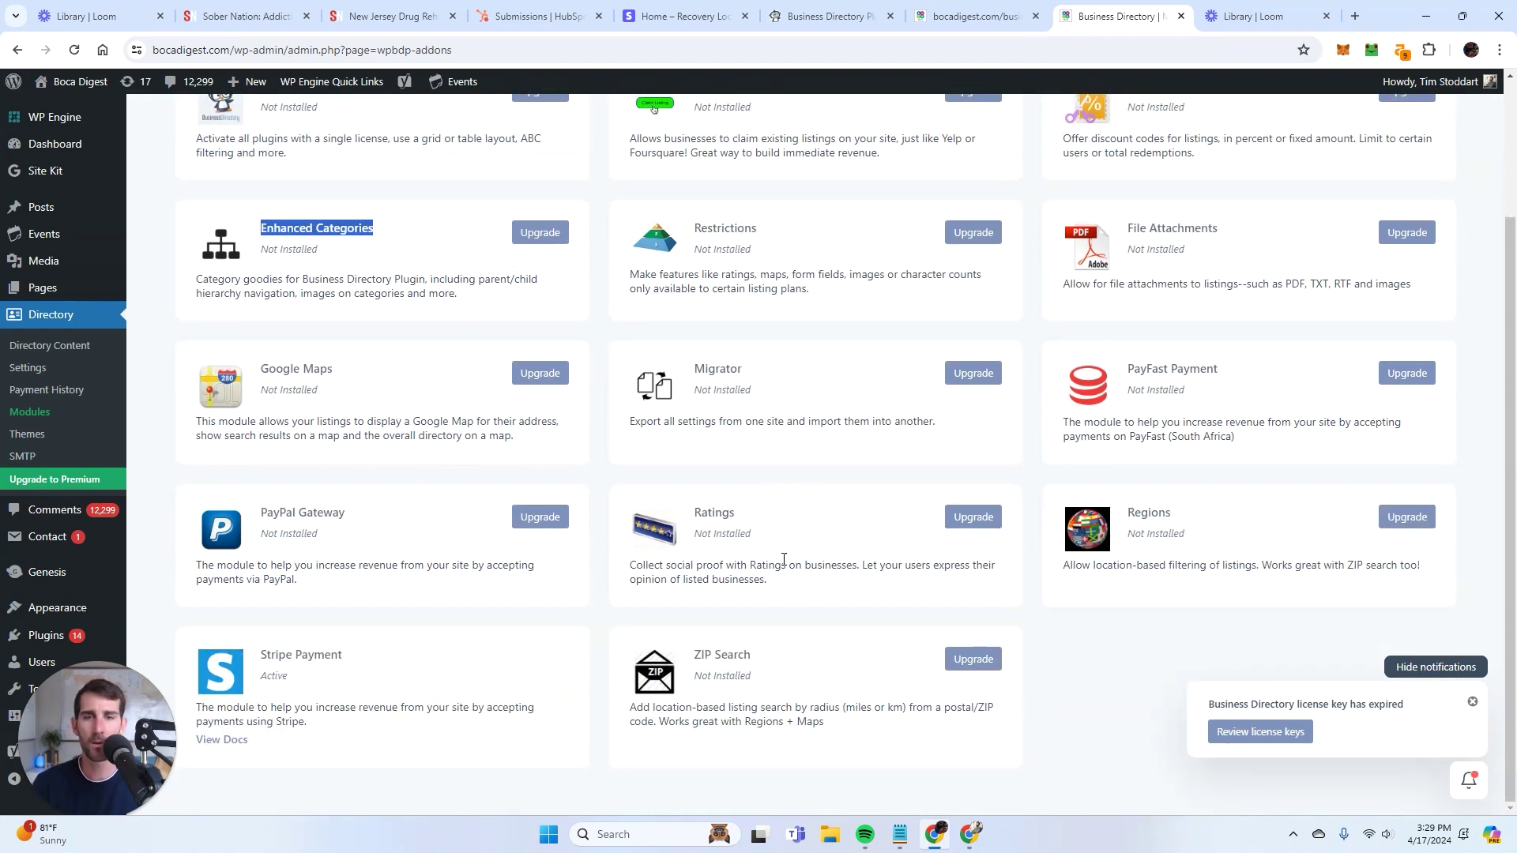
pyautogui.click(719, 512)
pyautogui.moveTo(700, 511); pyautogui.dragTo(792, 540)
pyautogui.click(1095, 701)
pyautogui.scroll(3, 1098, 701)
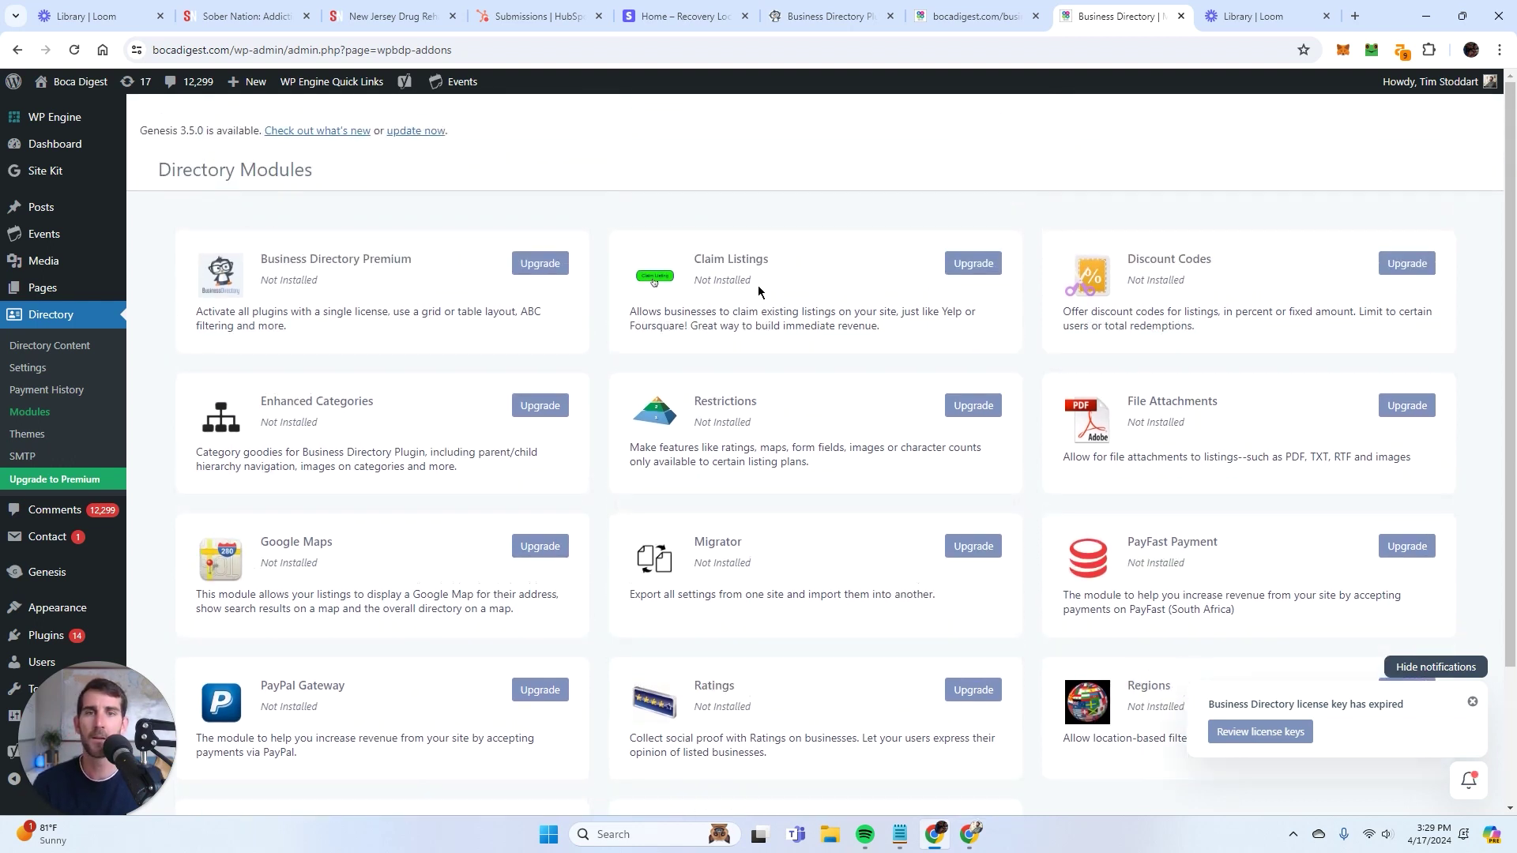
# Highlight the Business Directory Premium title again and the active Stripe Payment module
pyautogui.moveTo(419, 261); pyautogui.dragTo(305, 257)
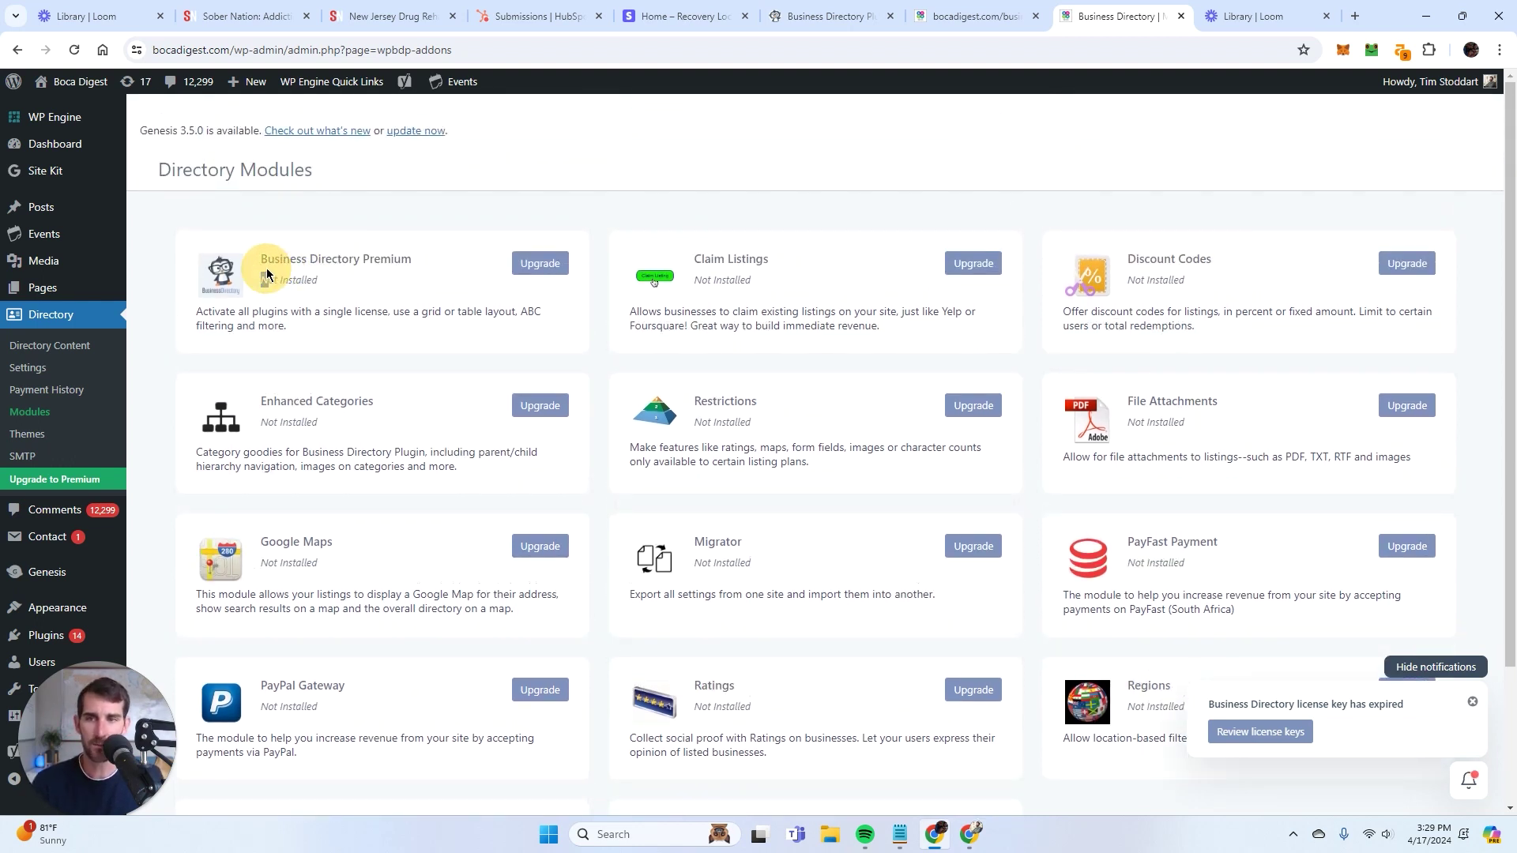
pyautogui.tripleClick(257, 263)
pyautogui.moveTo(774, 267); pyautogui.dragTo(694, 260)
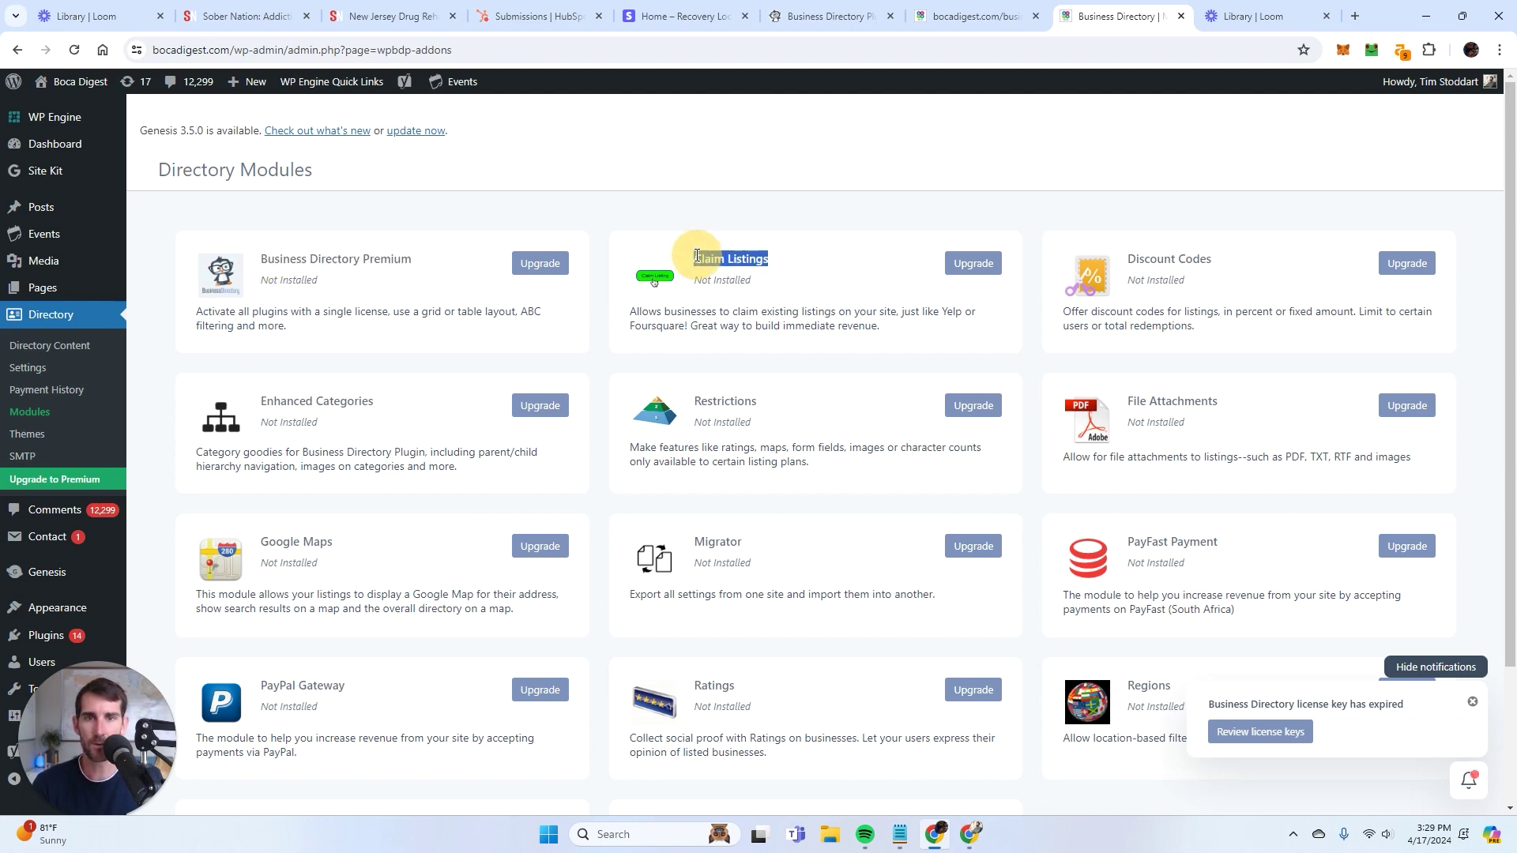
pyautogui.scroll(-2, 561, 451)
pyautogui.scroll(1, 340, 661)
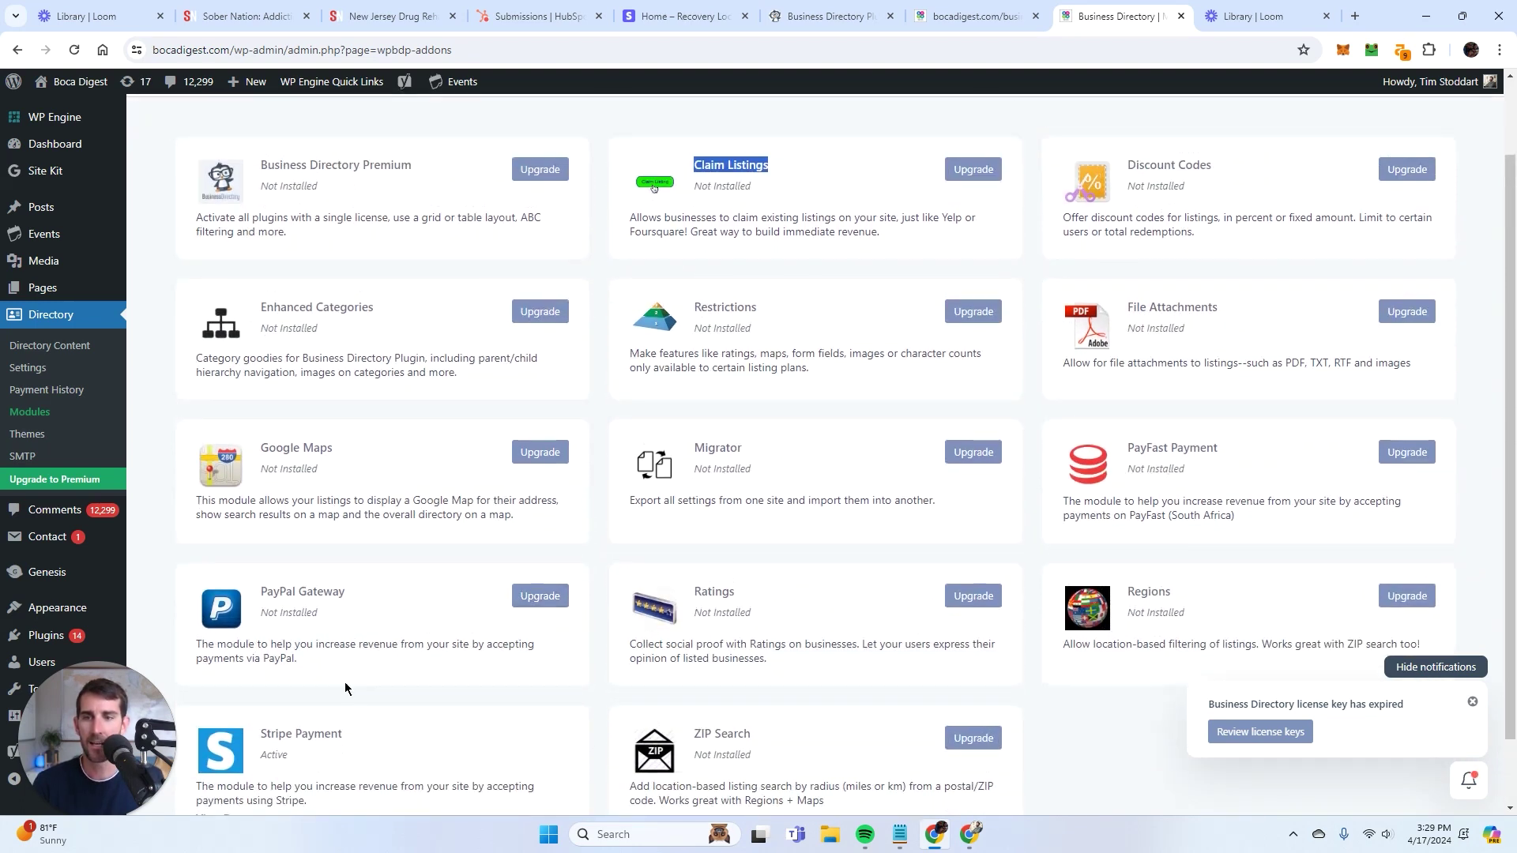
pyautogui.moveTo(352, 736); pyautogui.dragTo(264, 734)
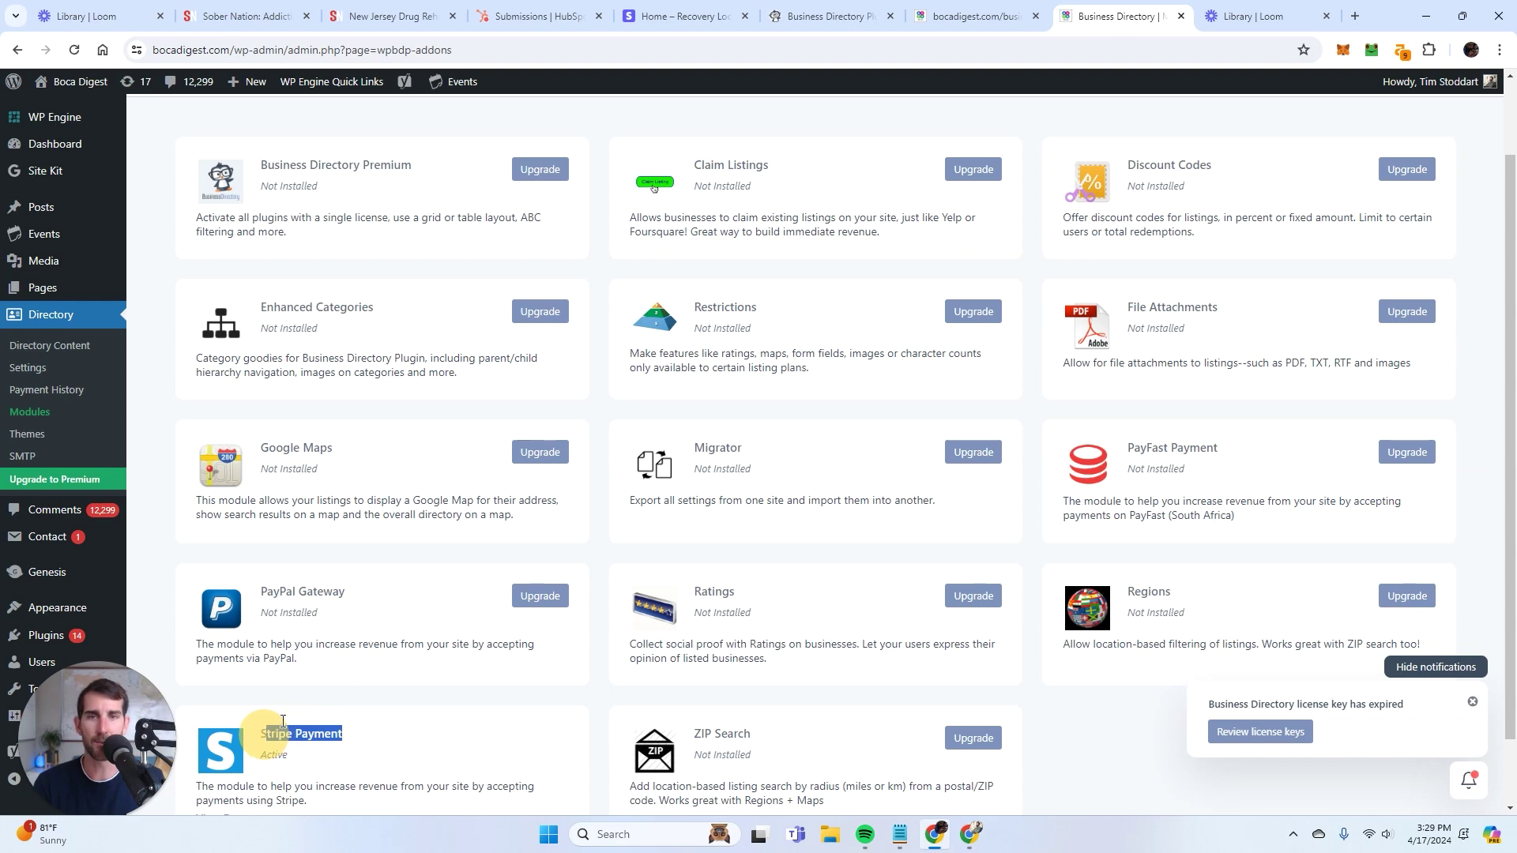
pyautogui.scroll(1, 750, 257)
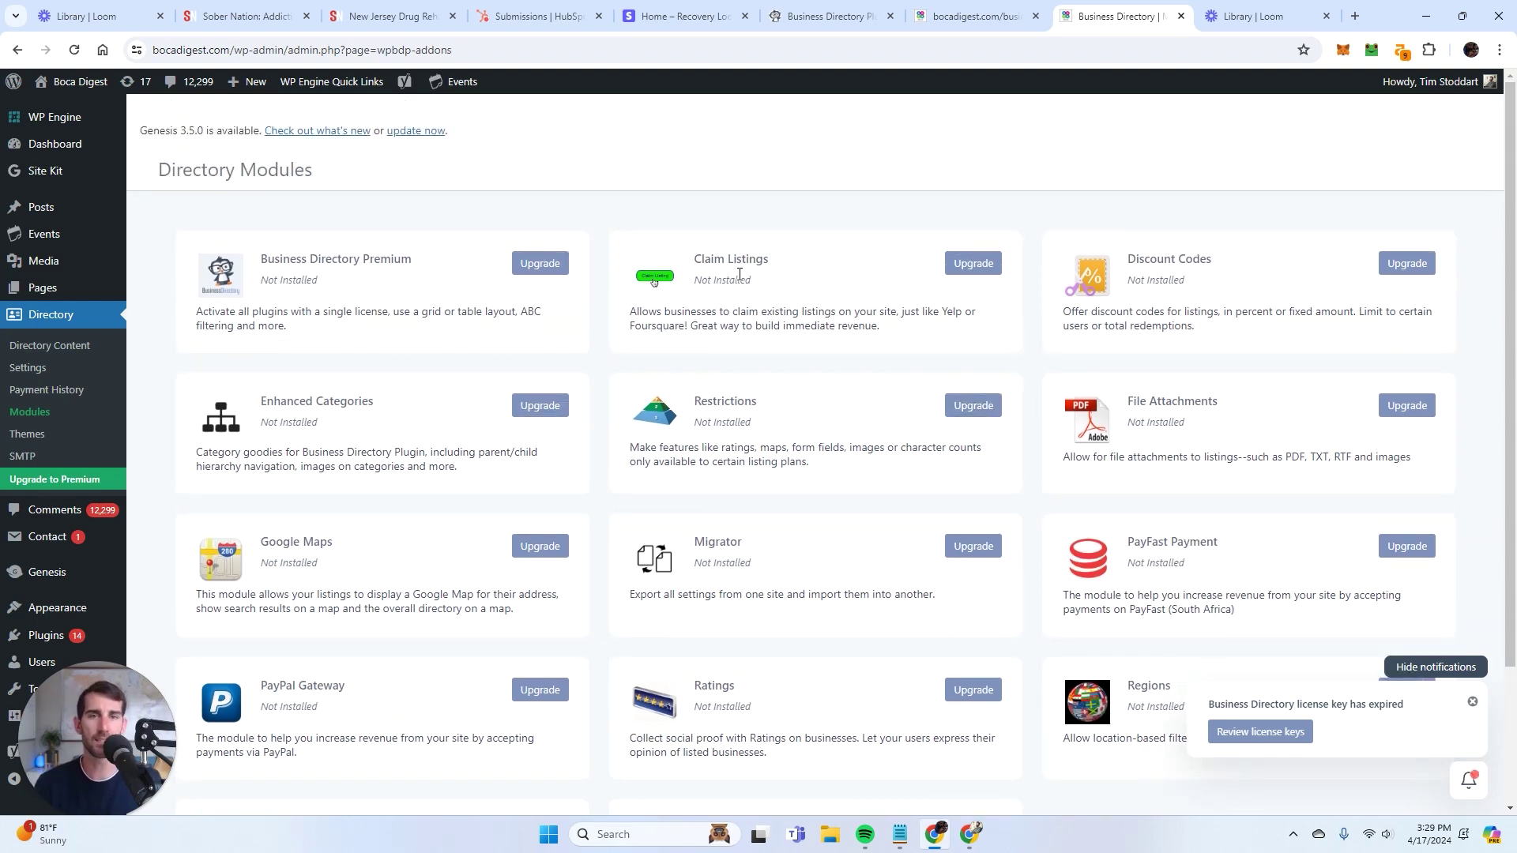
# Open the Boca Digest Mint Dental Miami listing on its own page
pyautogui.click(975, 16)
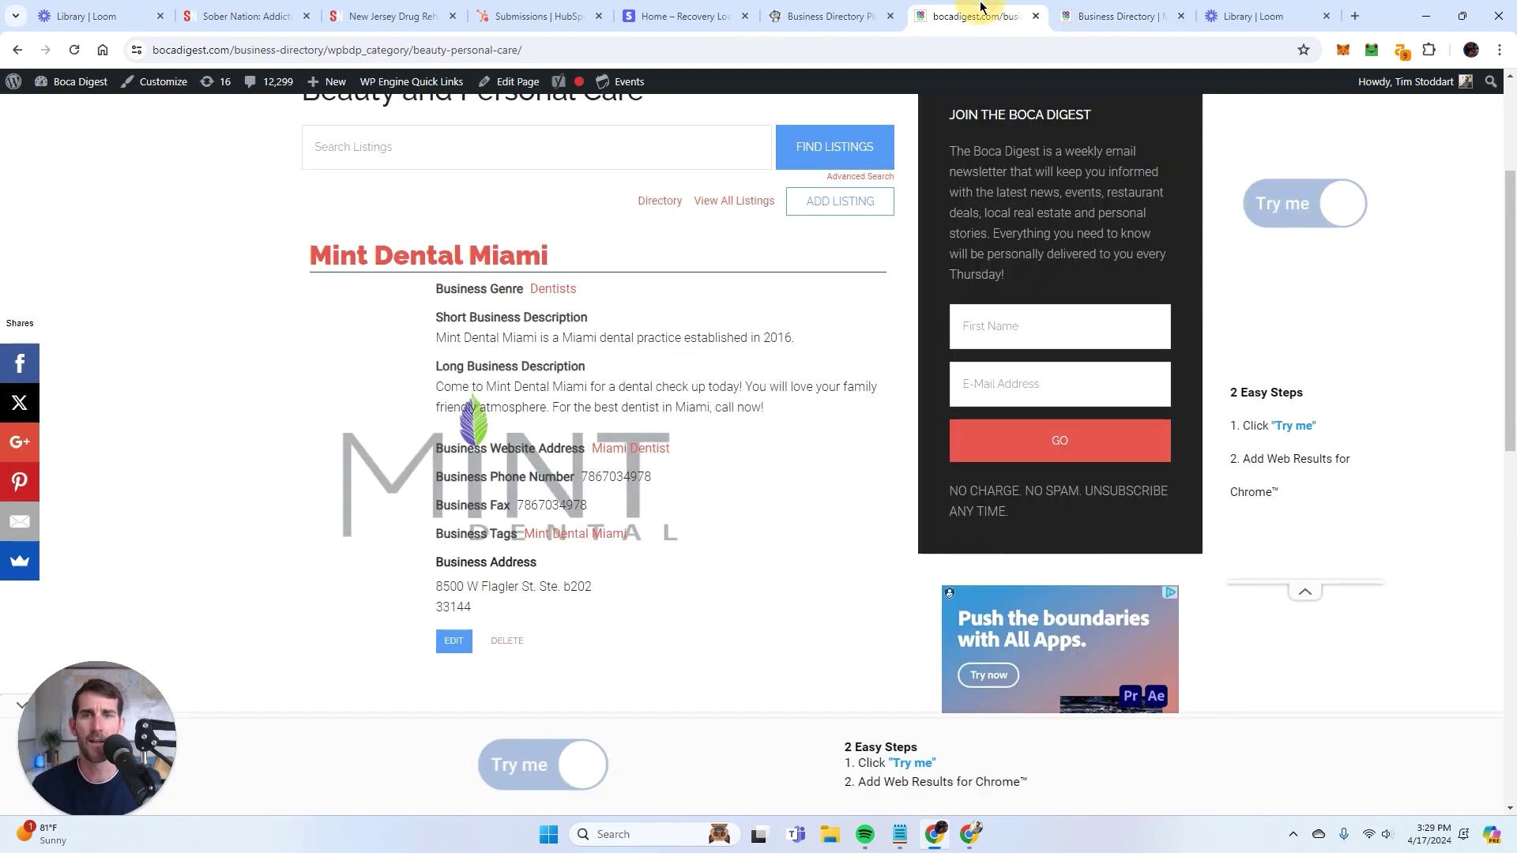
pyautogui.click(482, 259)
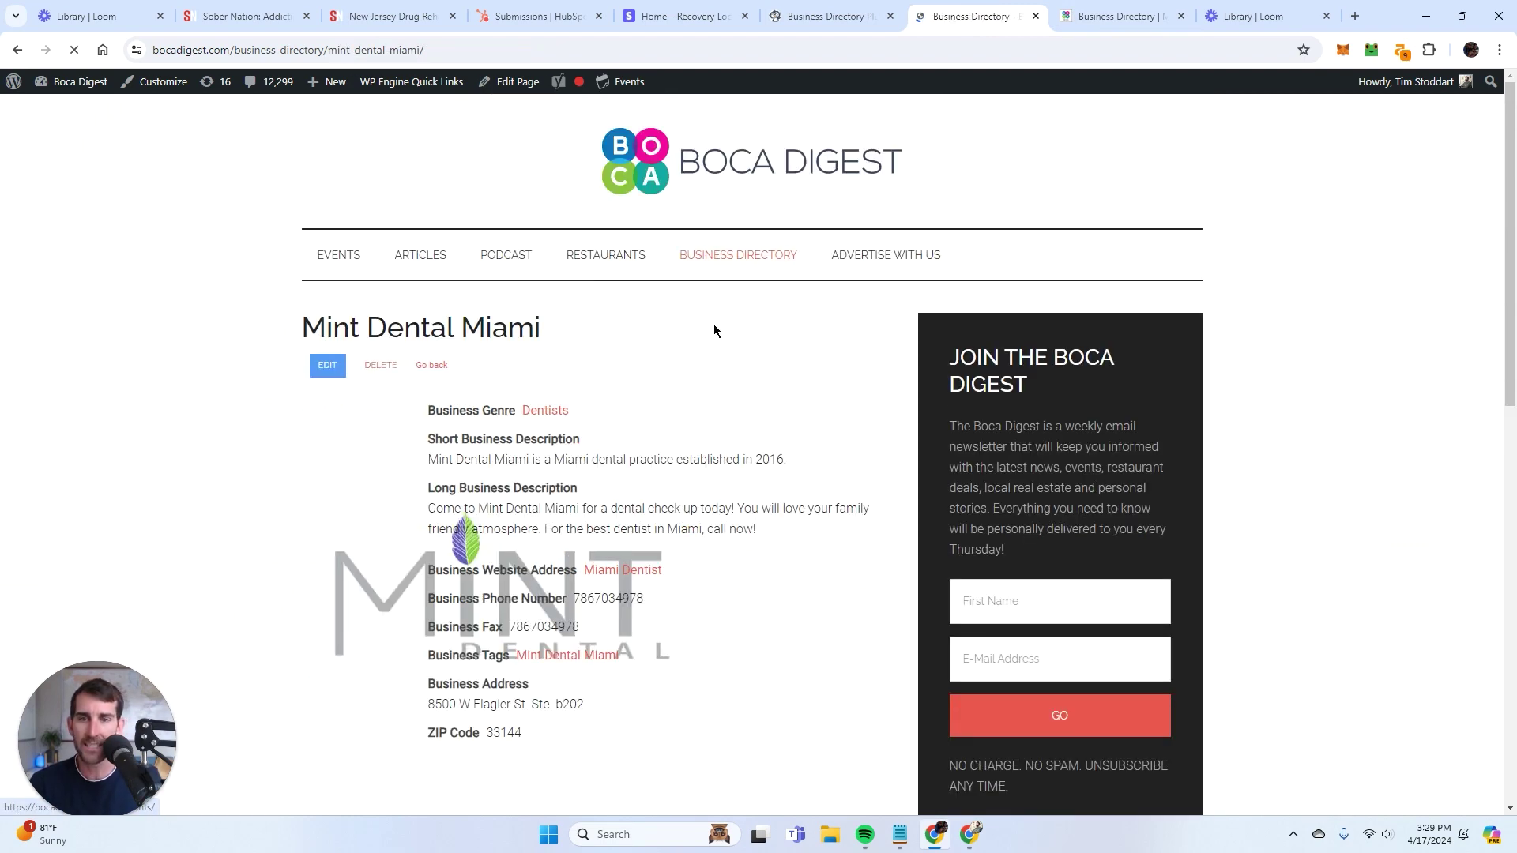
pyautogui.scroll(-4, 714, 334)
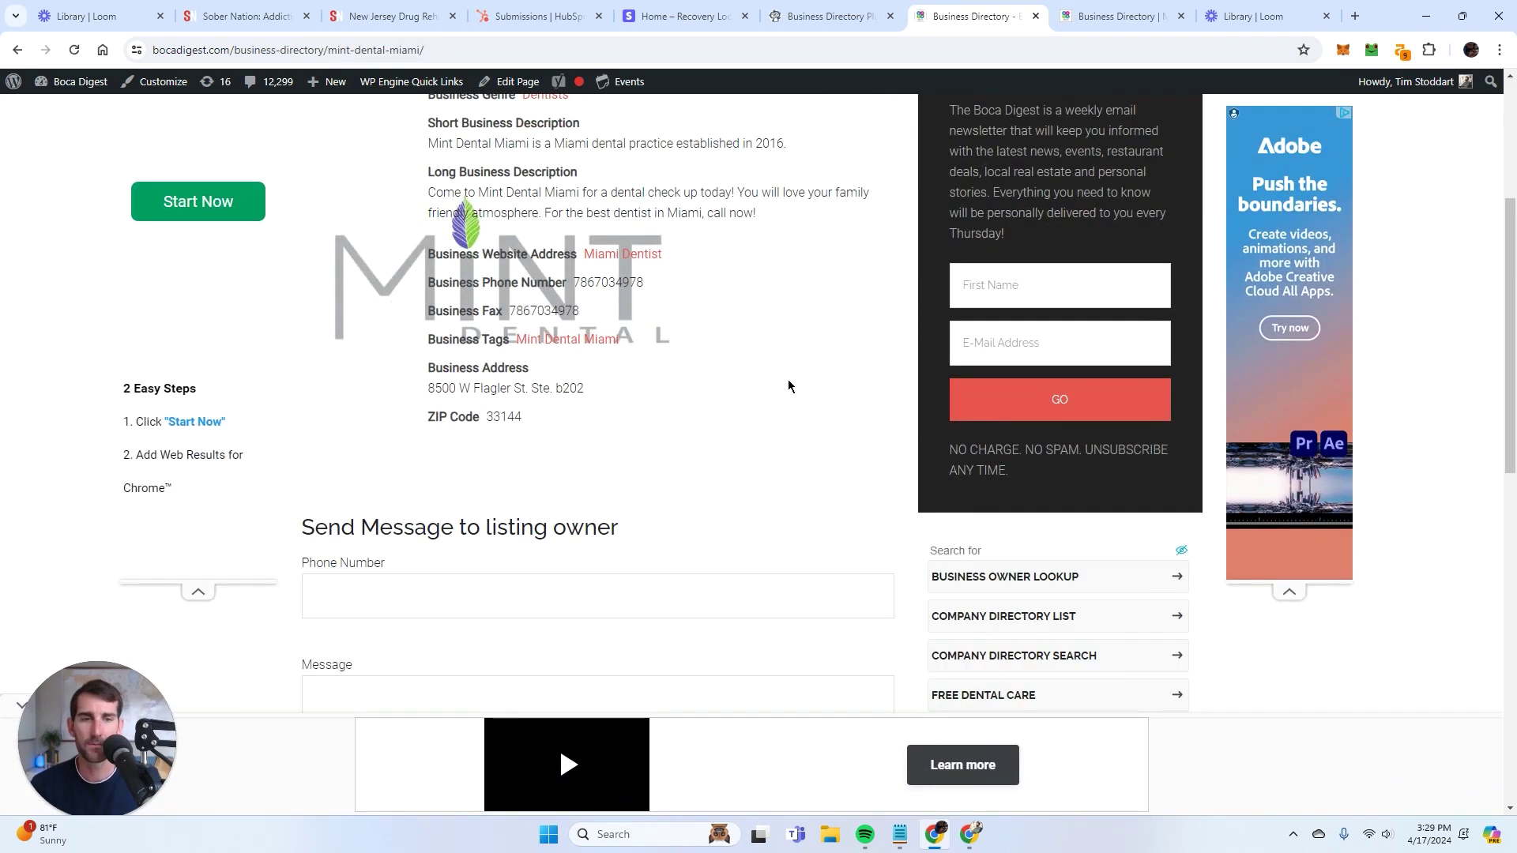
# Compare with the Sober Nation Addiction Recovery Systems details, then return to Mint Dental Miami
pyautogui.click(367, 17)
pyautogui.scroll(-5, 650, 613)
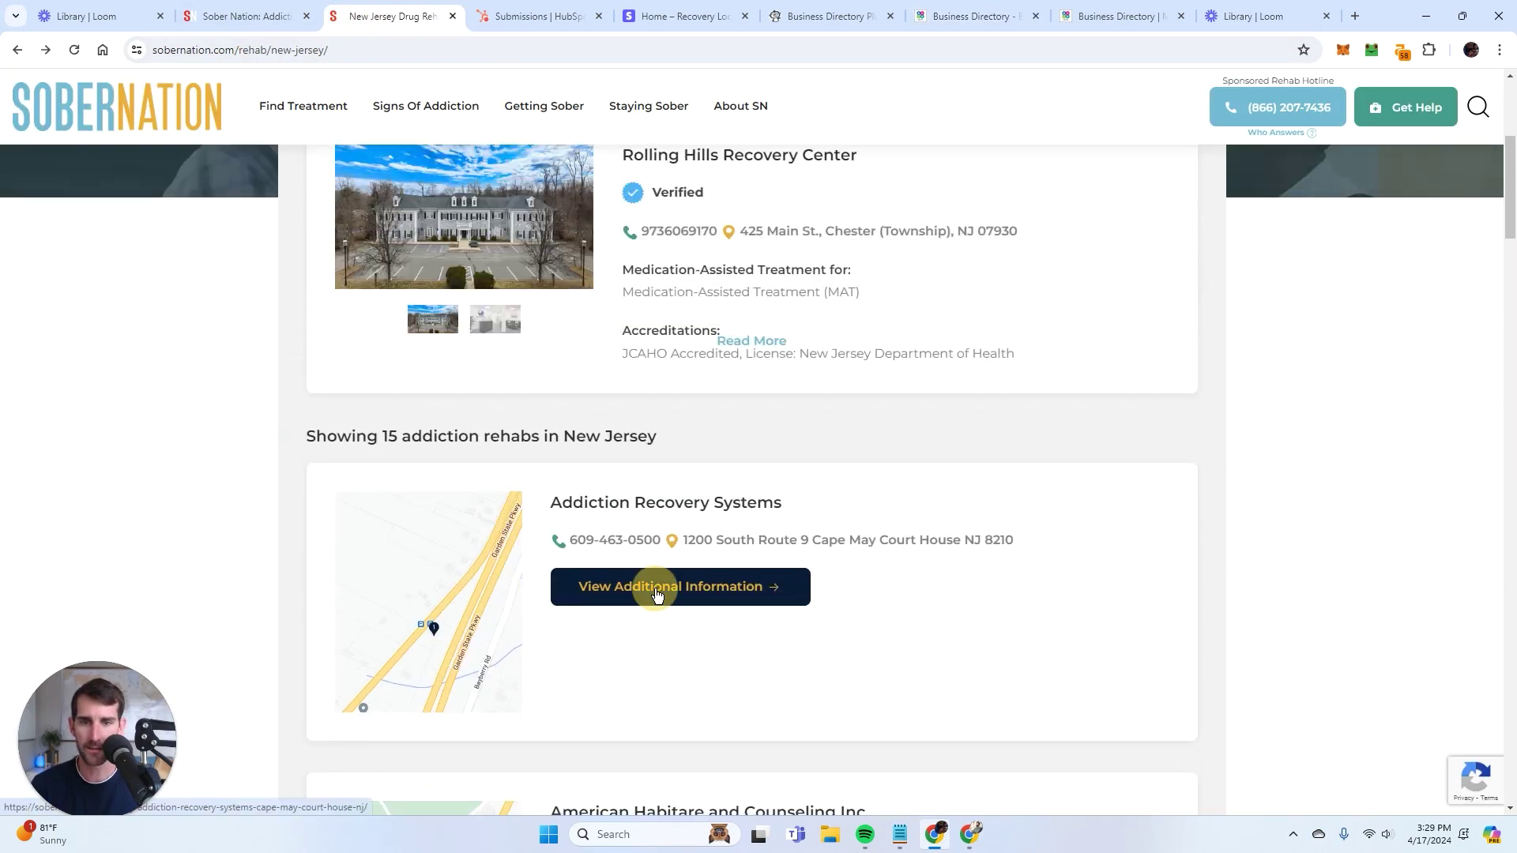
pyautogui.click(662, 585)
pyautogui.scroll(-7, 869, 474)
pyautogui.scroll(-5, 886, 504)
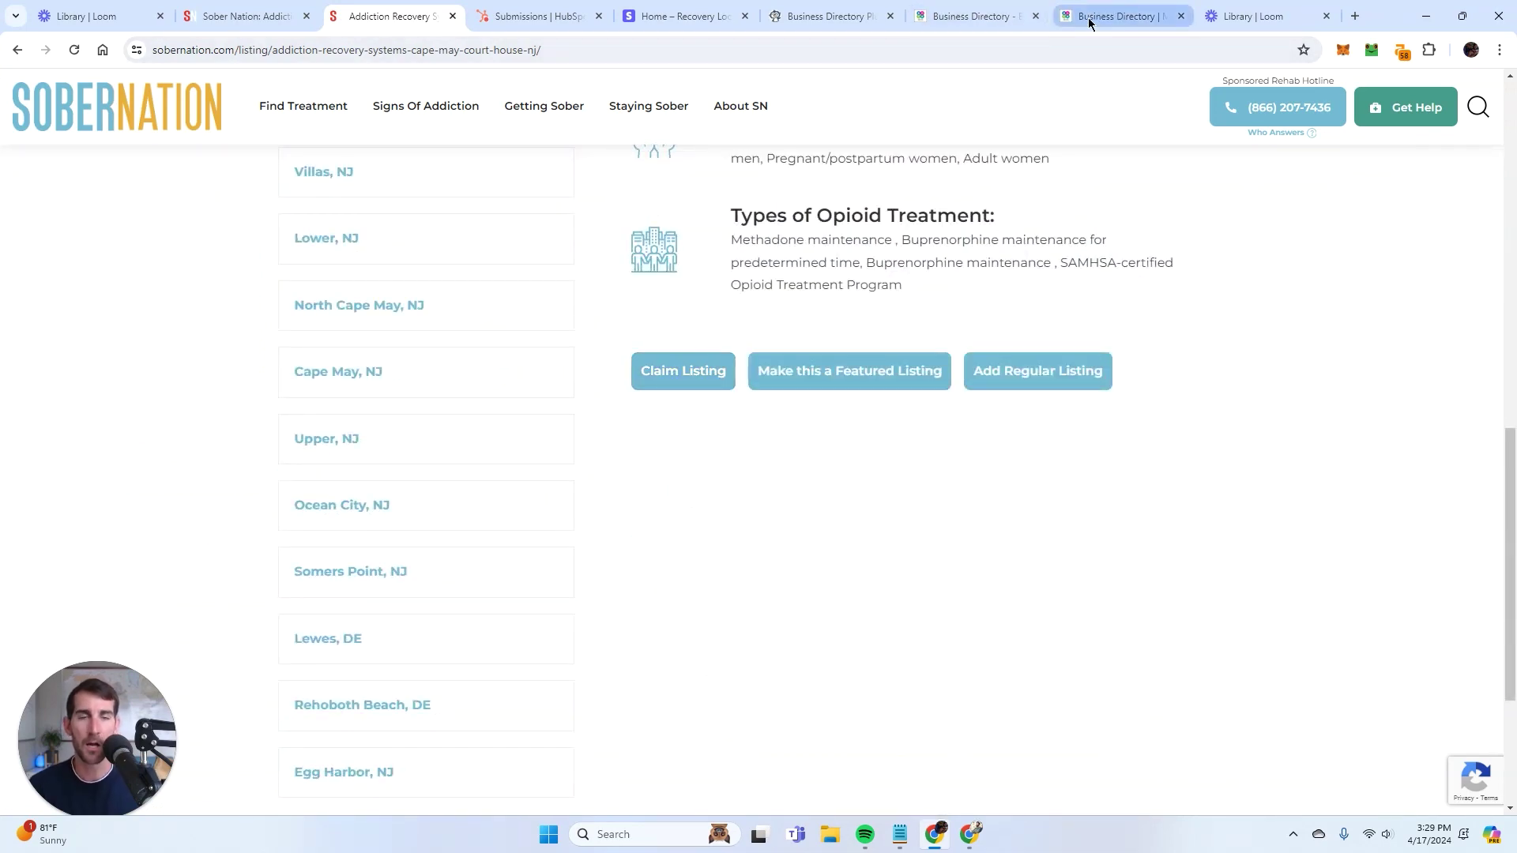
pyautogui.click(1029, 24)
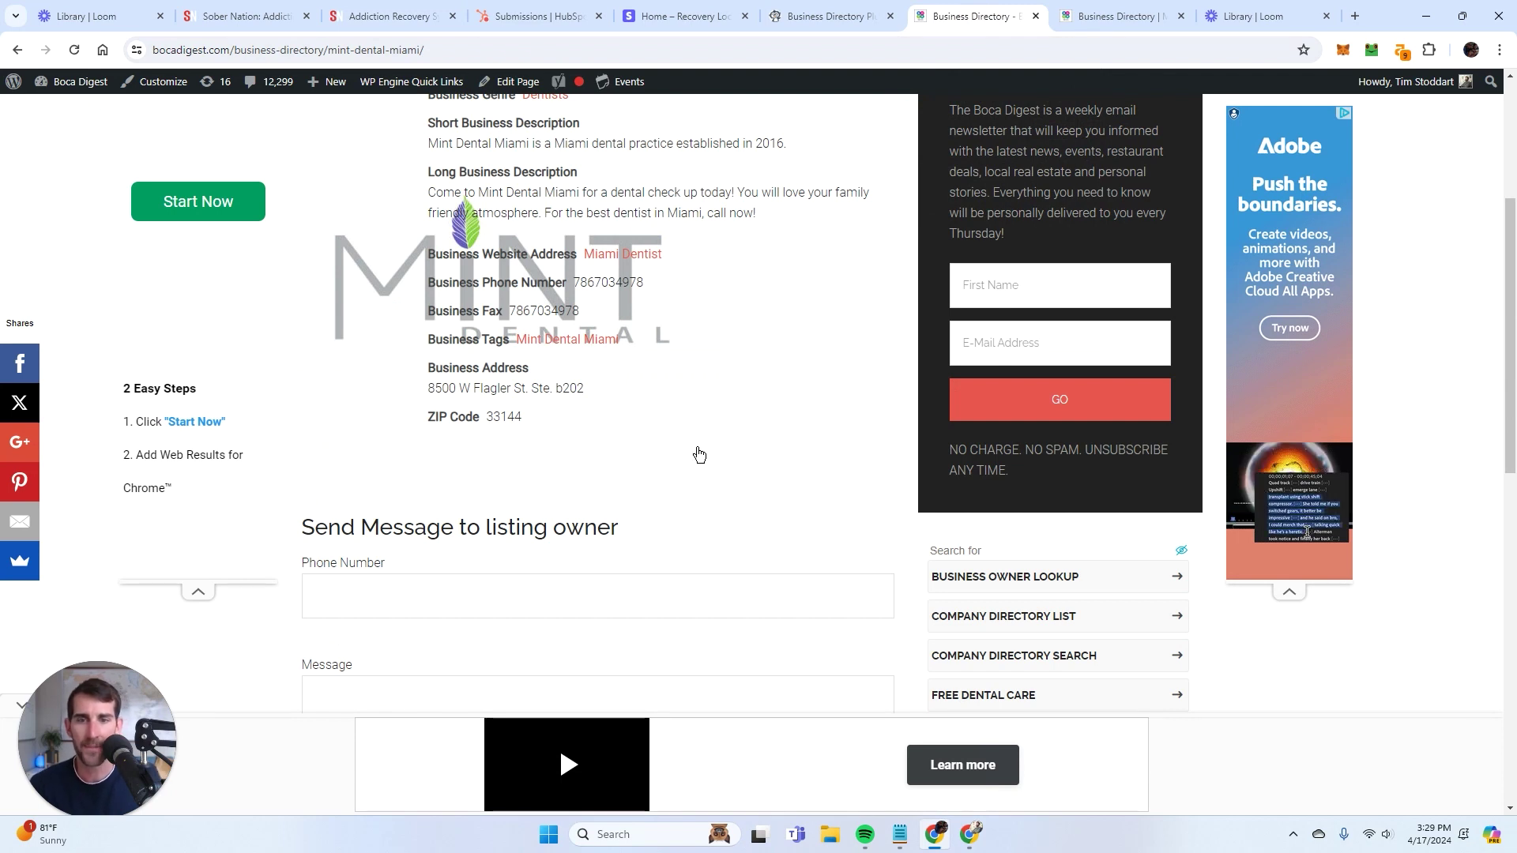
pyautogui.scroll(2, 703, 469)
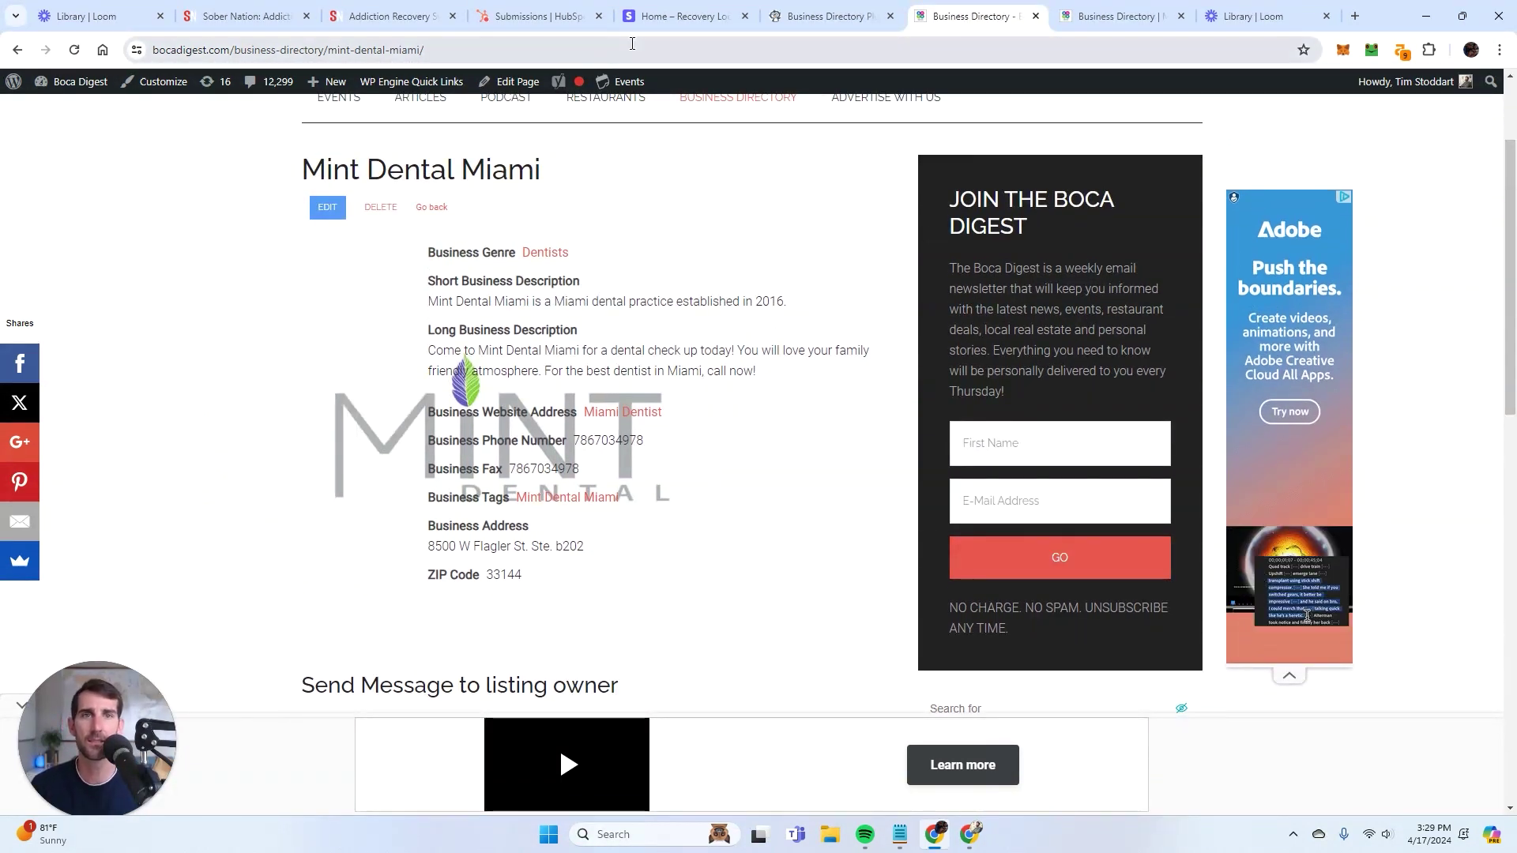
pyautogui.click(1126, 16)
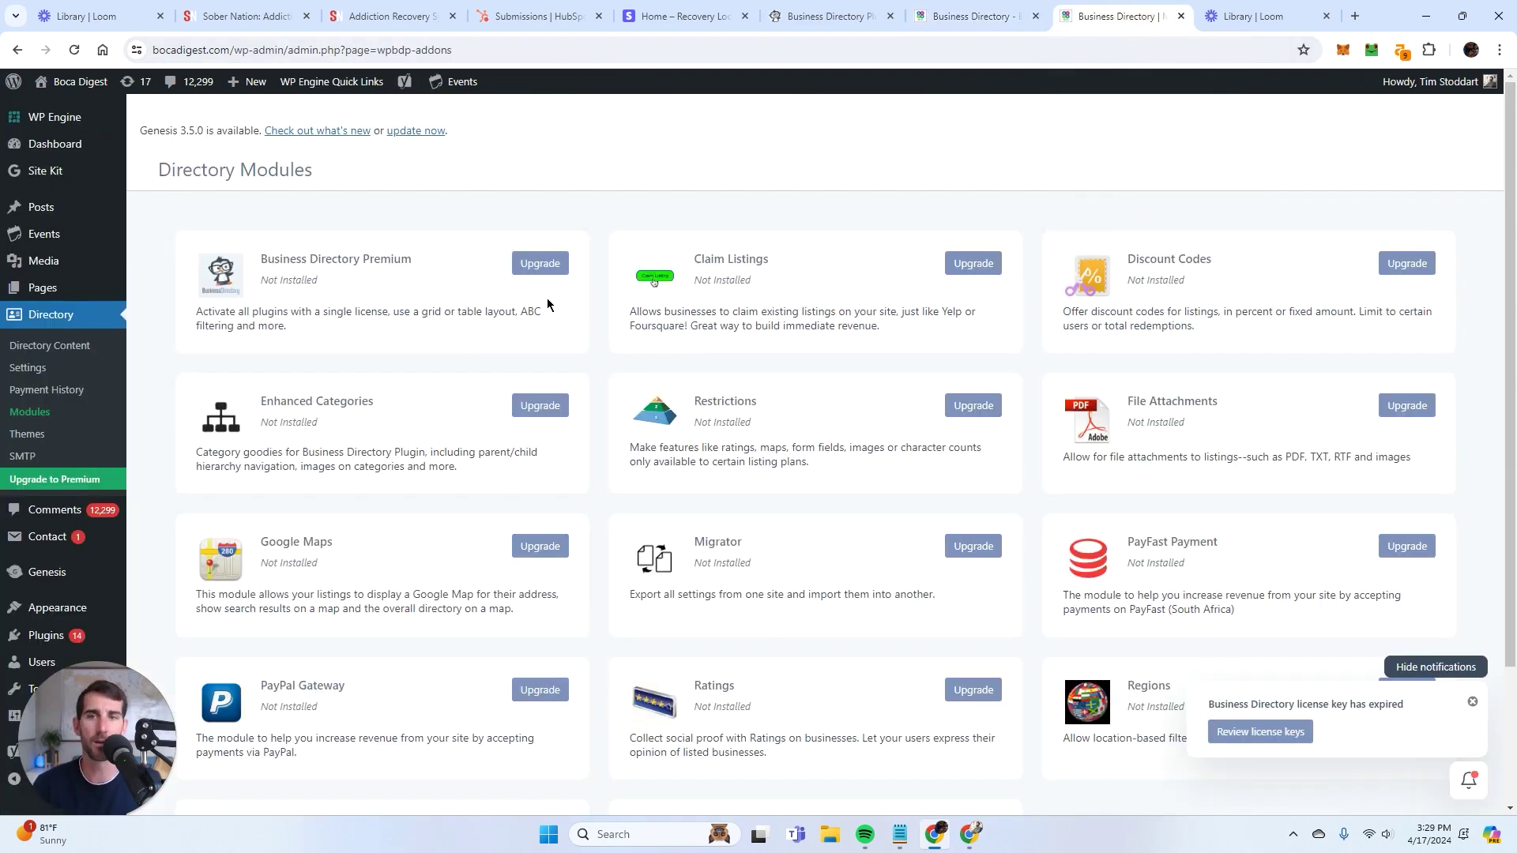
pyautogui.click(53, 308)
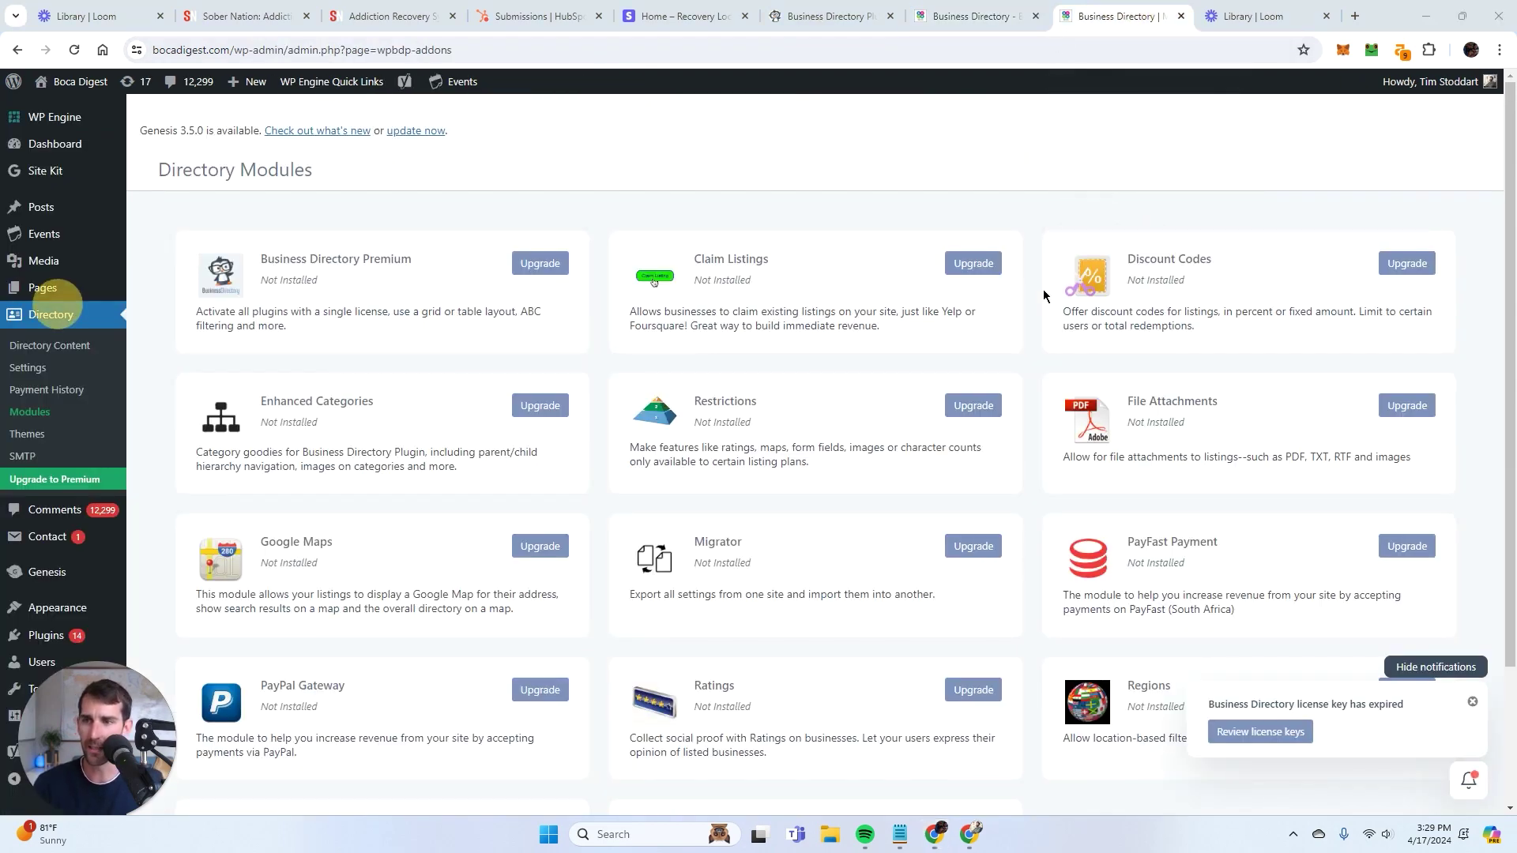
pyautogui.click(1089, 293)
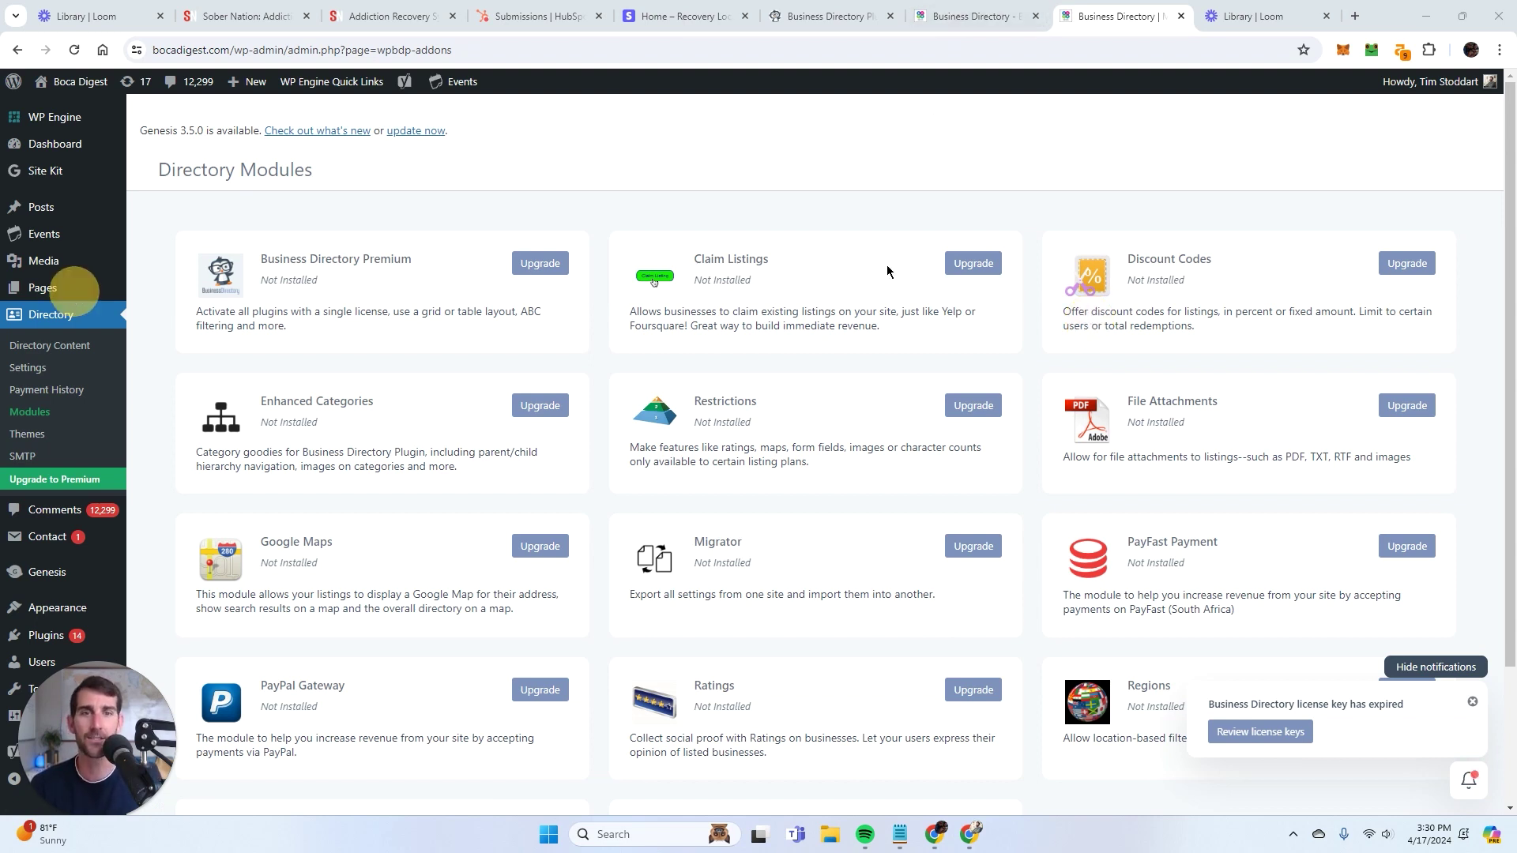
pyautogui.scroll(-2, 892, 303)
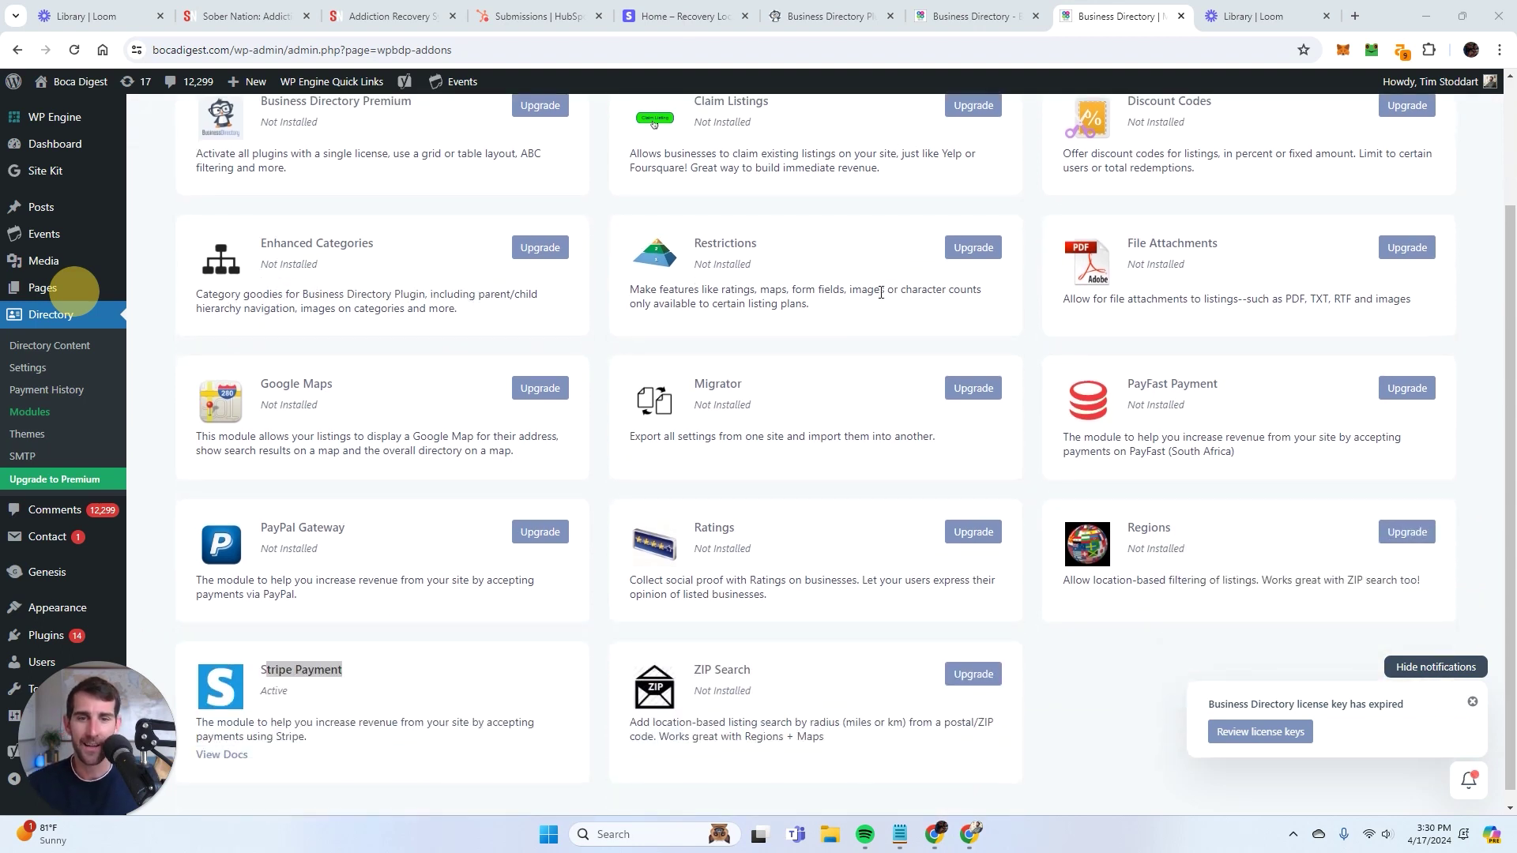
pyautogui.scroll(2, 588, 261)
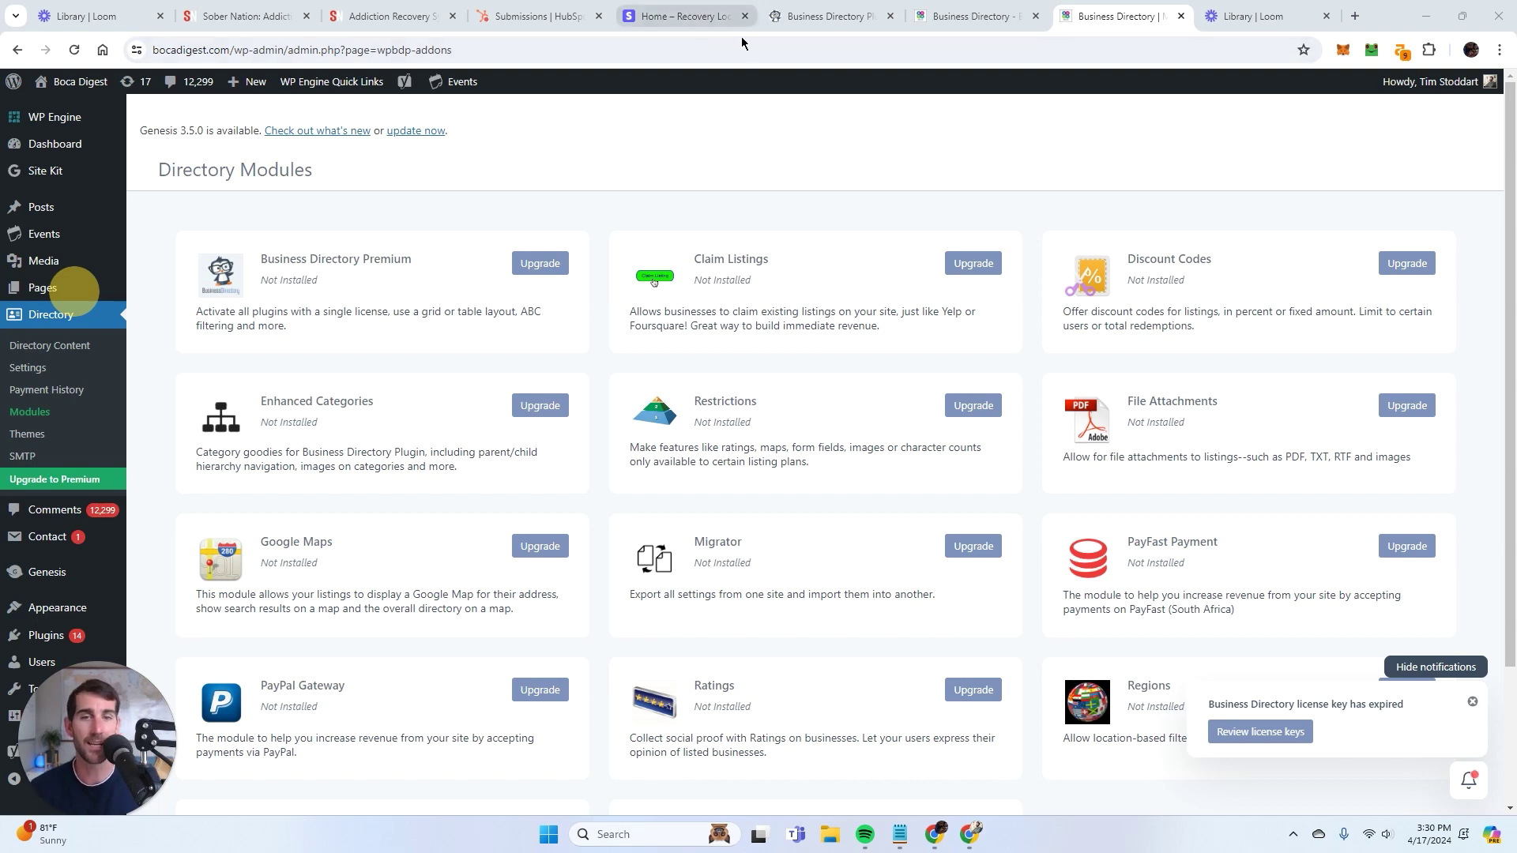
# Look at the Addiction Recovery Systems listing on Sober Nation, then return to the New Jersey rehab listings
pyautogui.click(389, 24)
pyautogui.scroll(10, 549, 352)
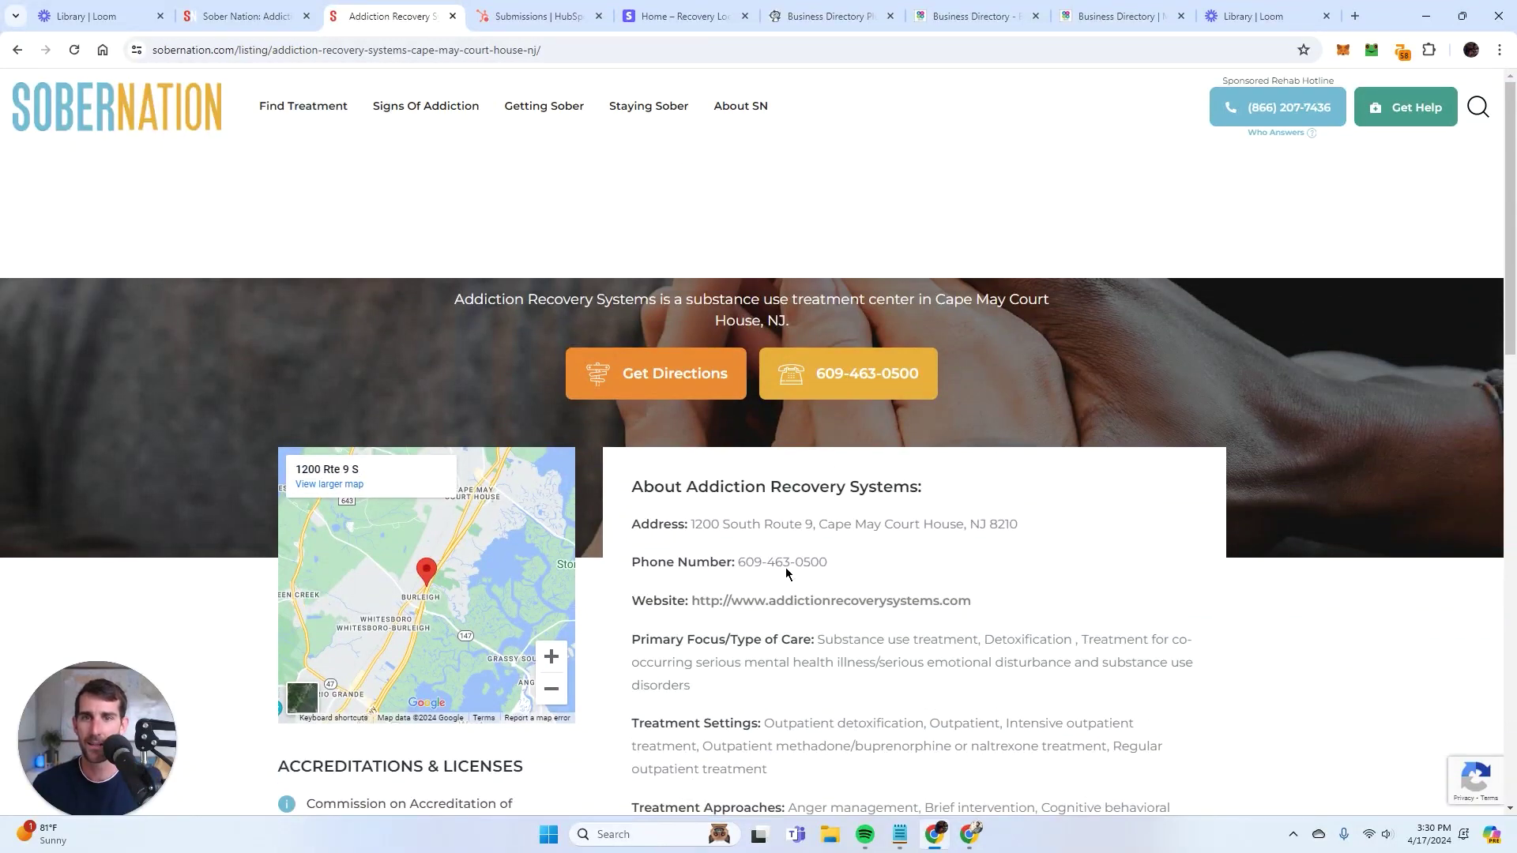
pyautogui.click(17, 50)
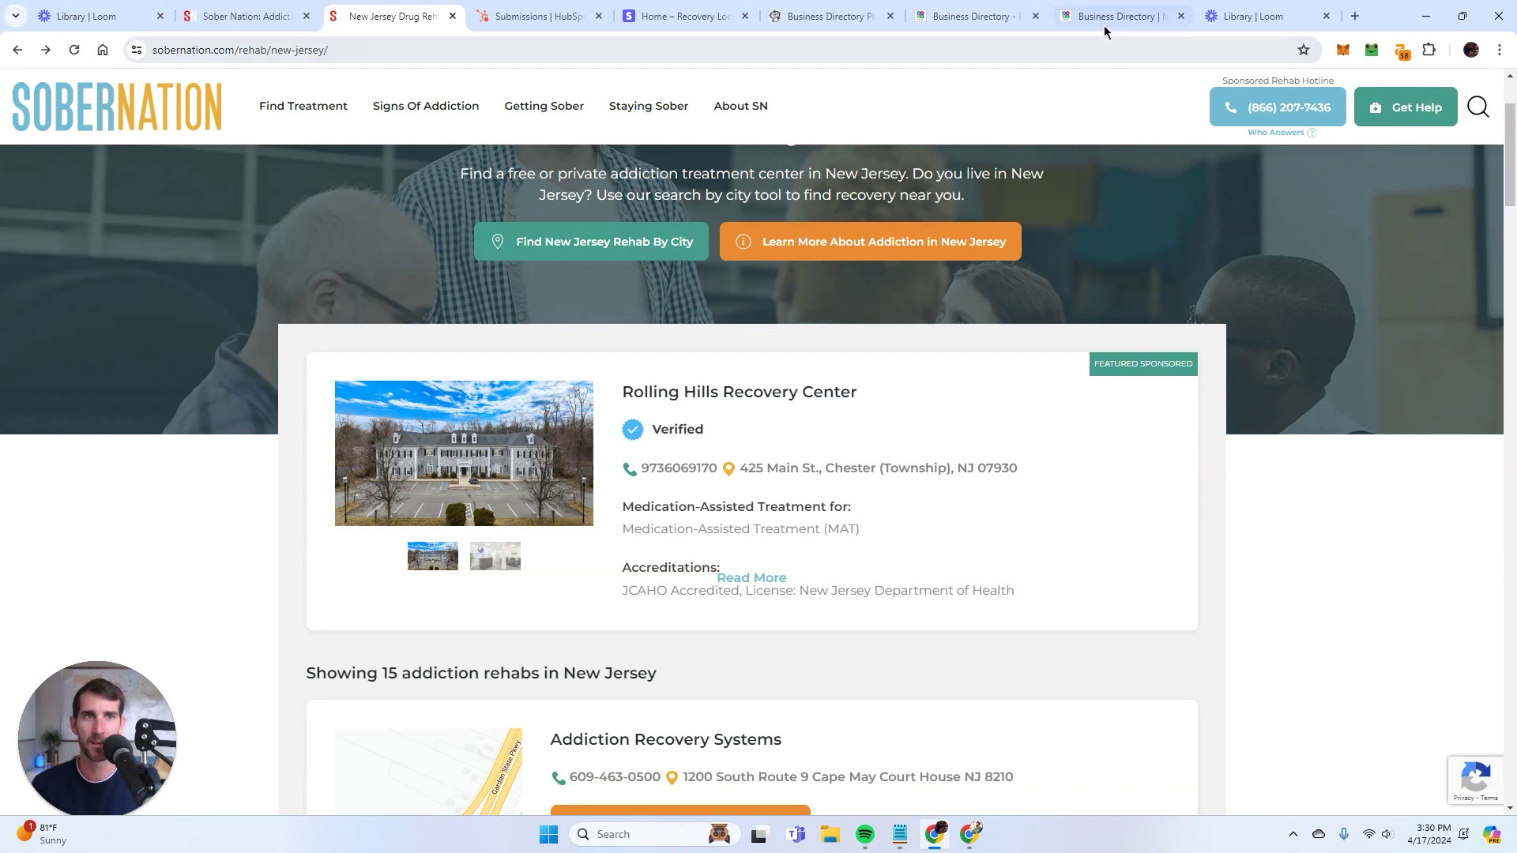
# Review the Mint Dental Miami listing on Boca Digest, with its phone, address and ZIP code
pyautogui.click(982, 16)
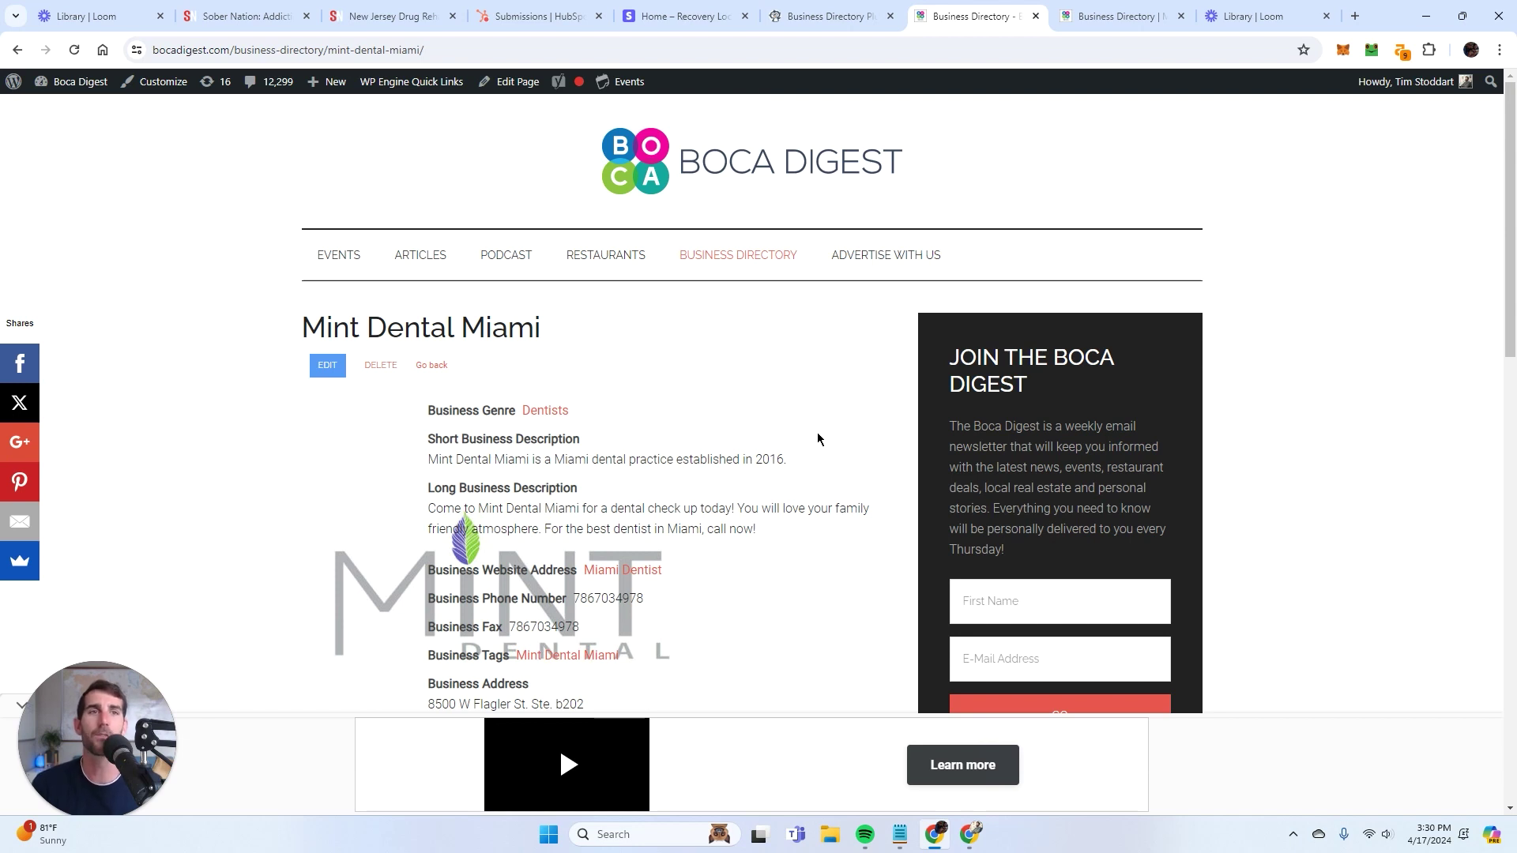
pyautogui.scroll(-2, 838, 430)
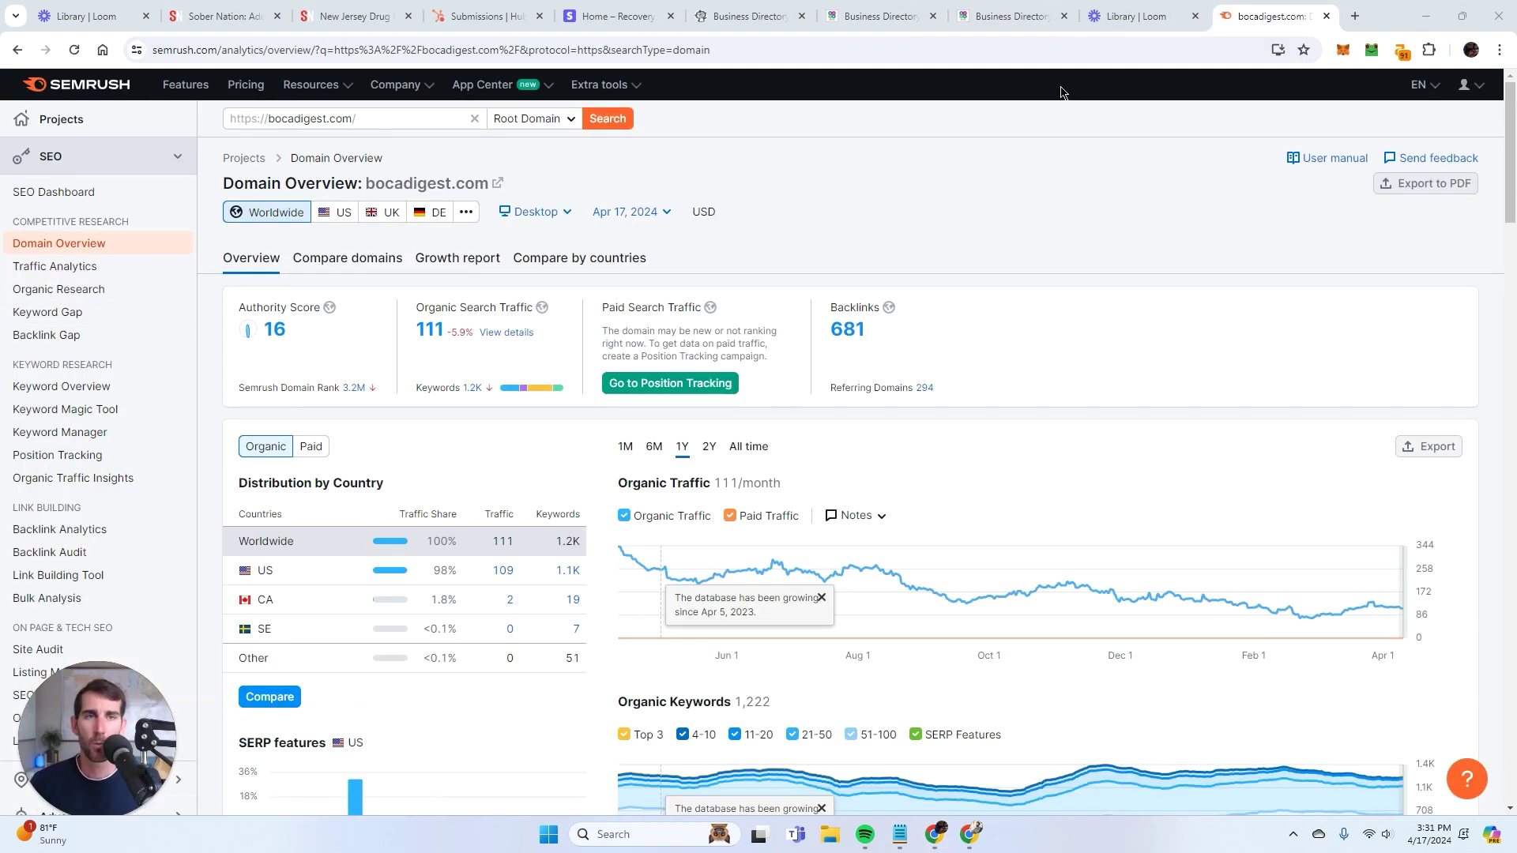
pyautogui.click(985, 22)
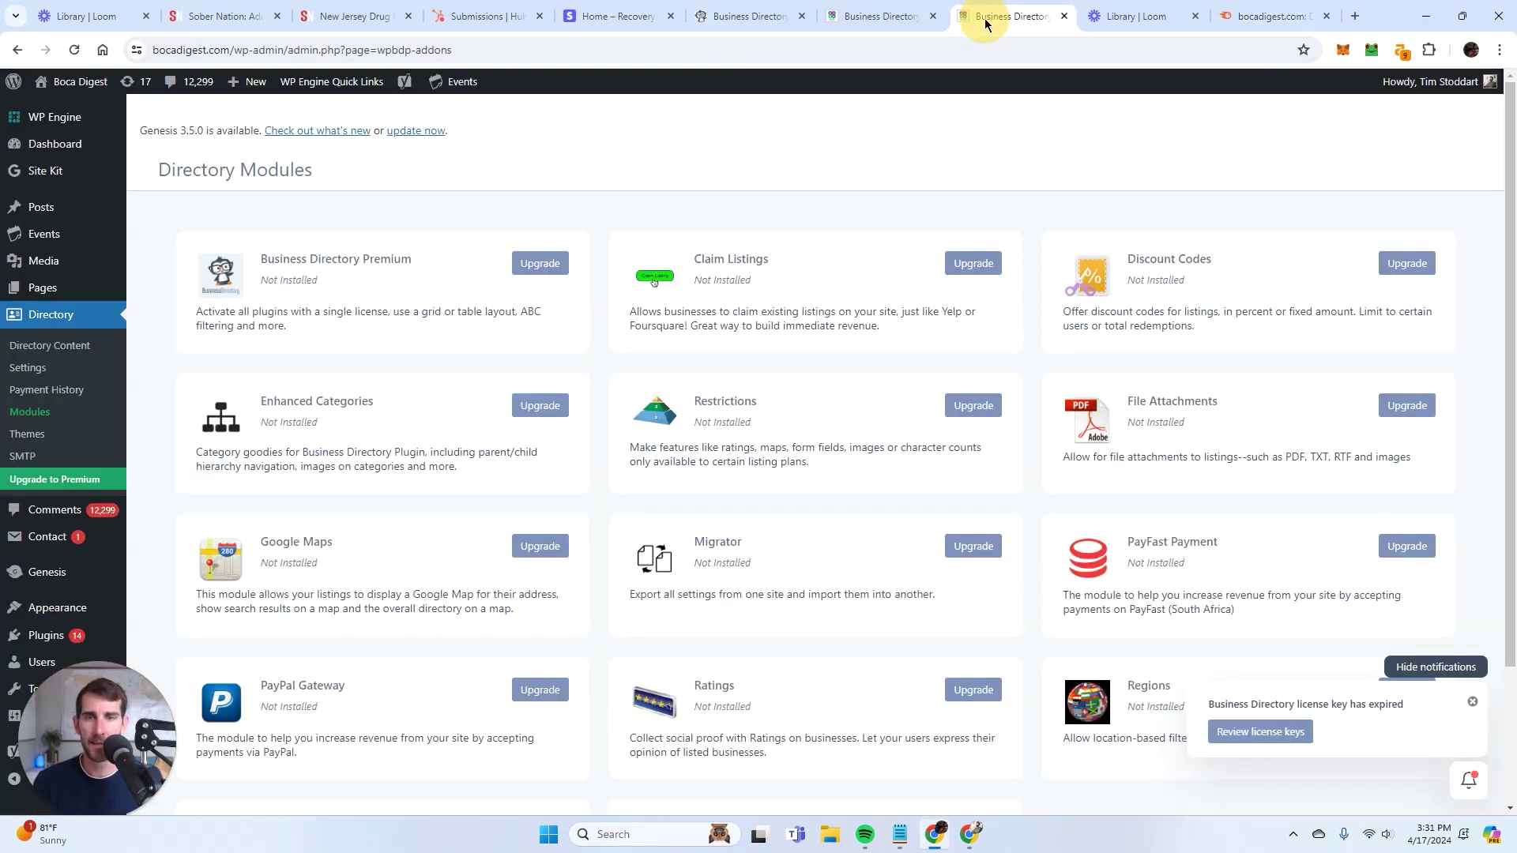
pyautogui.click(877, 16)
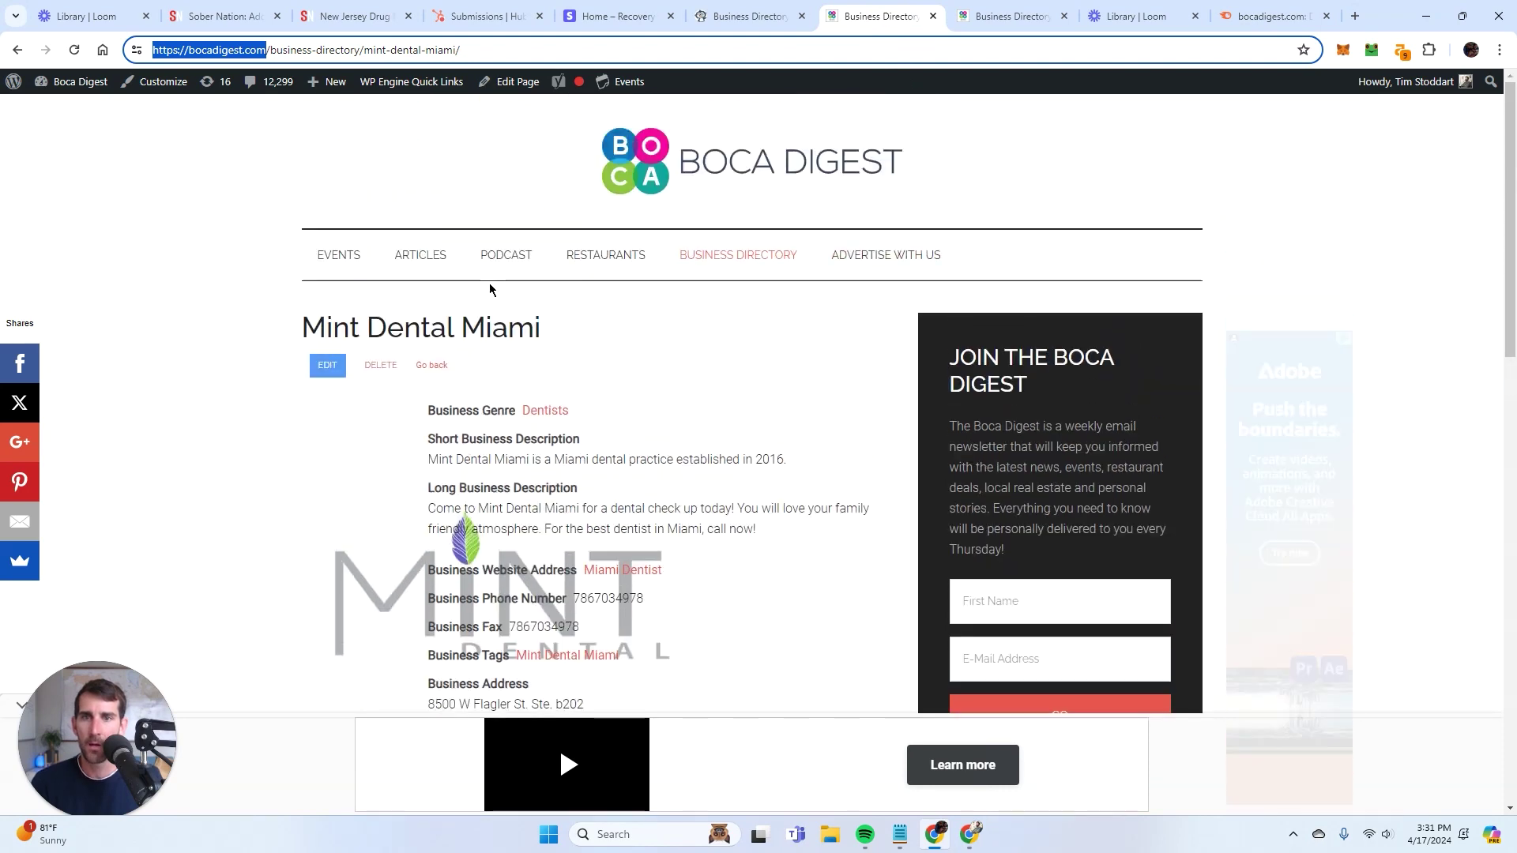
pyautogui.scroll(-3, 799, 576)
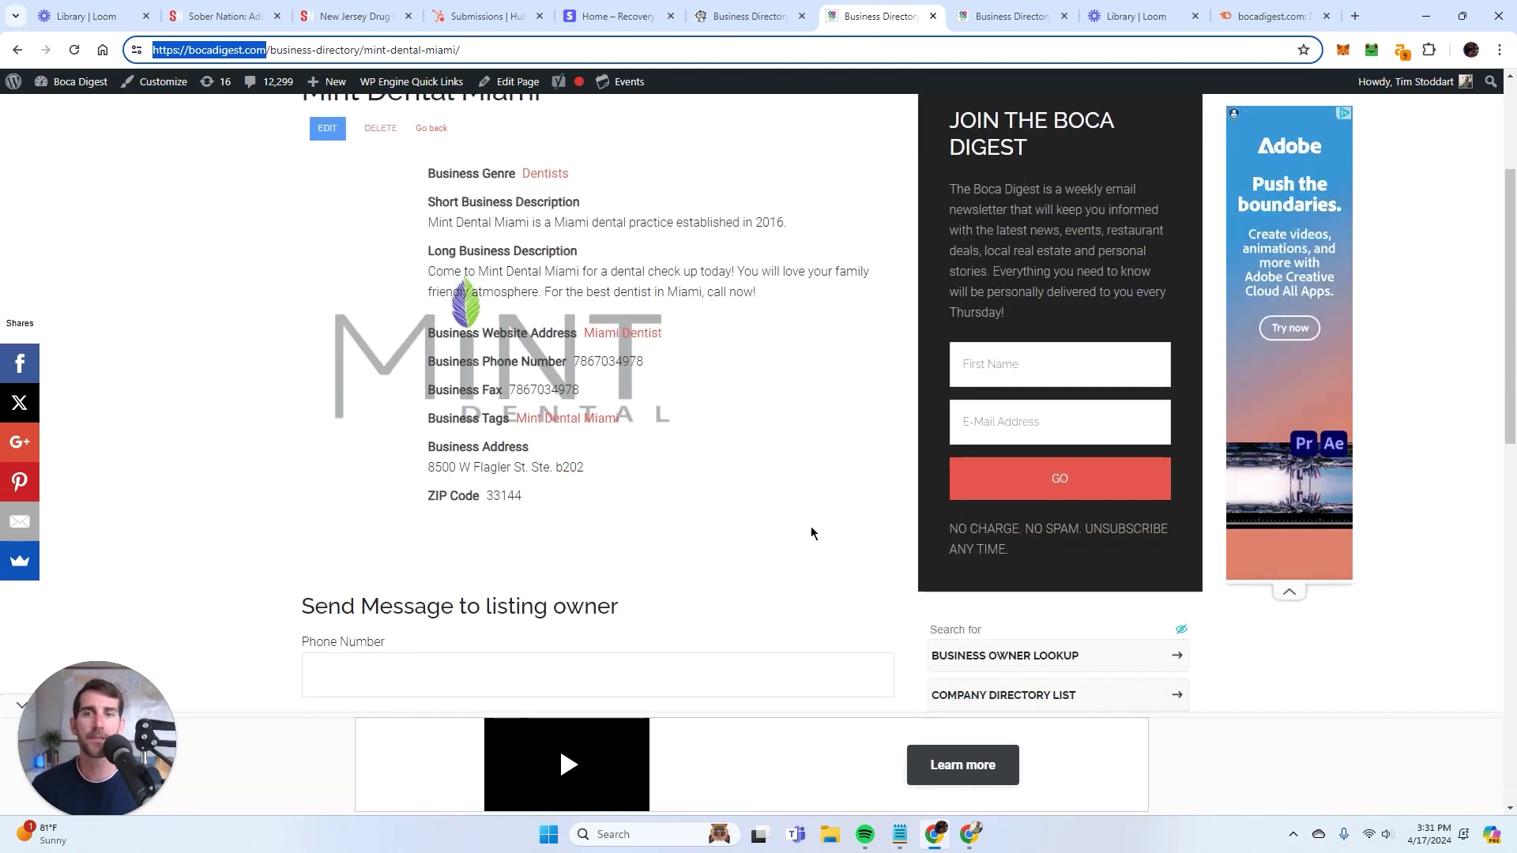
pyautogui.scroll(2, 728, 290)
# From ARTICLES, open and skim 'South Florida Local: Lifestyle, Fitness, and Clothing Businesses You Should Check Out'
pyautogui.click(434, 177)
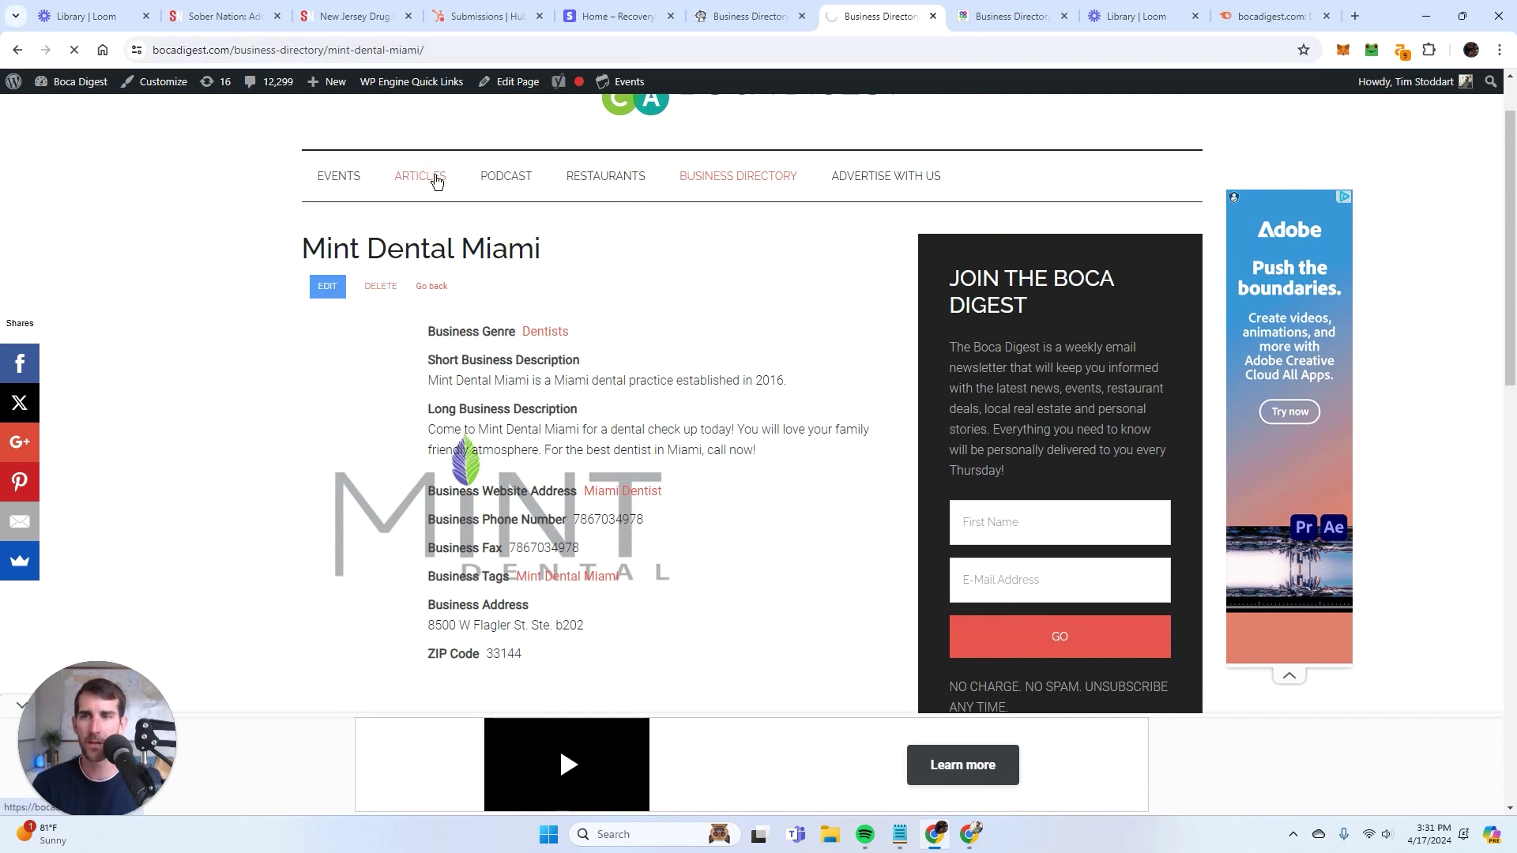
pyautogui.scroll(-3, 456, 209)
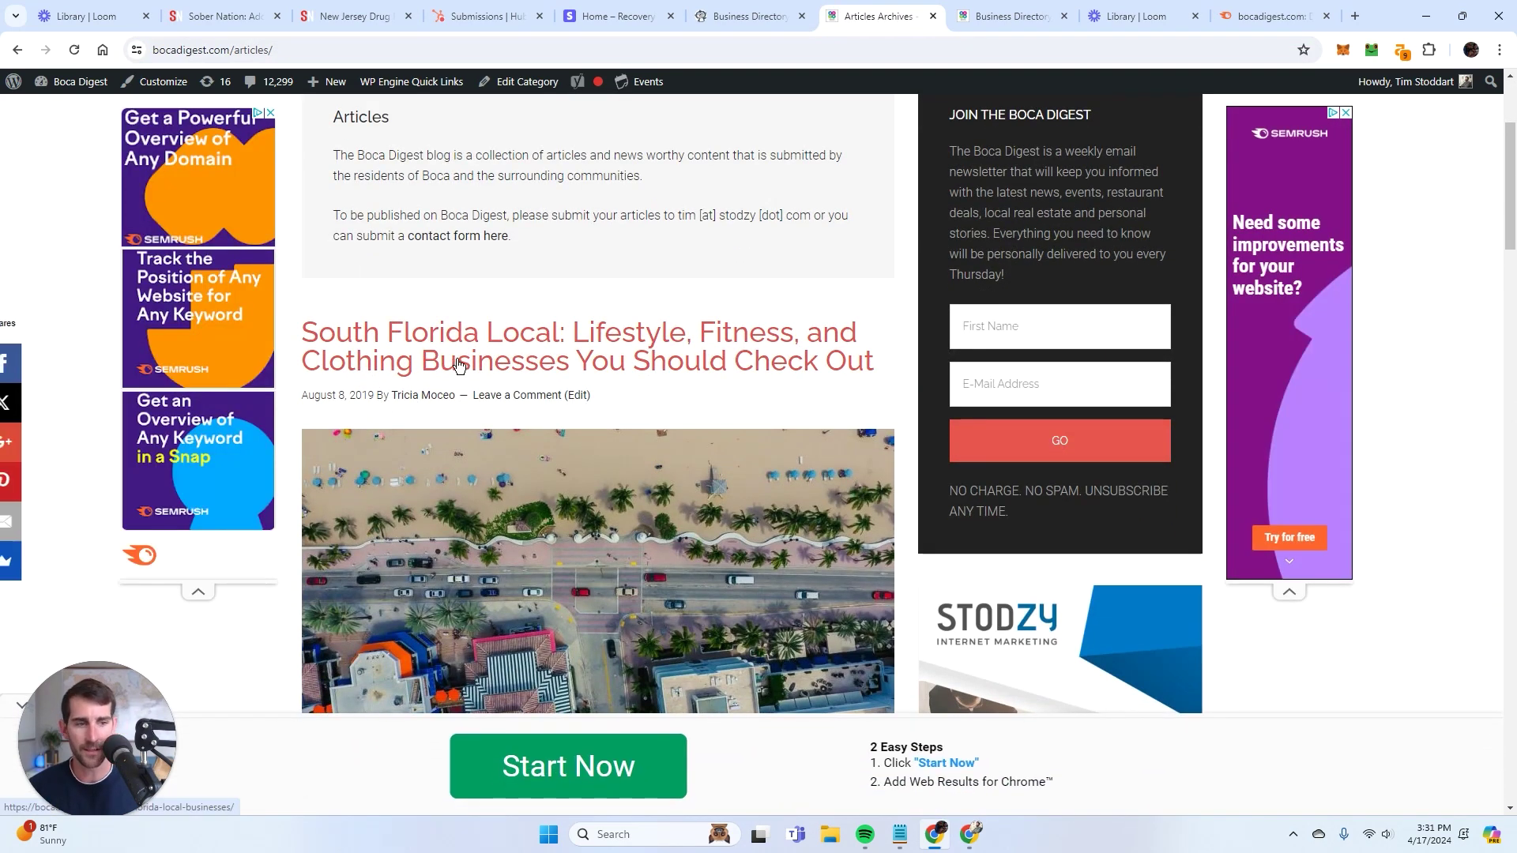
pyautogui.click(484, 364)
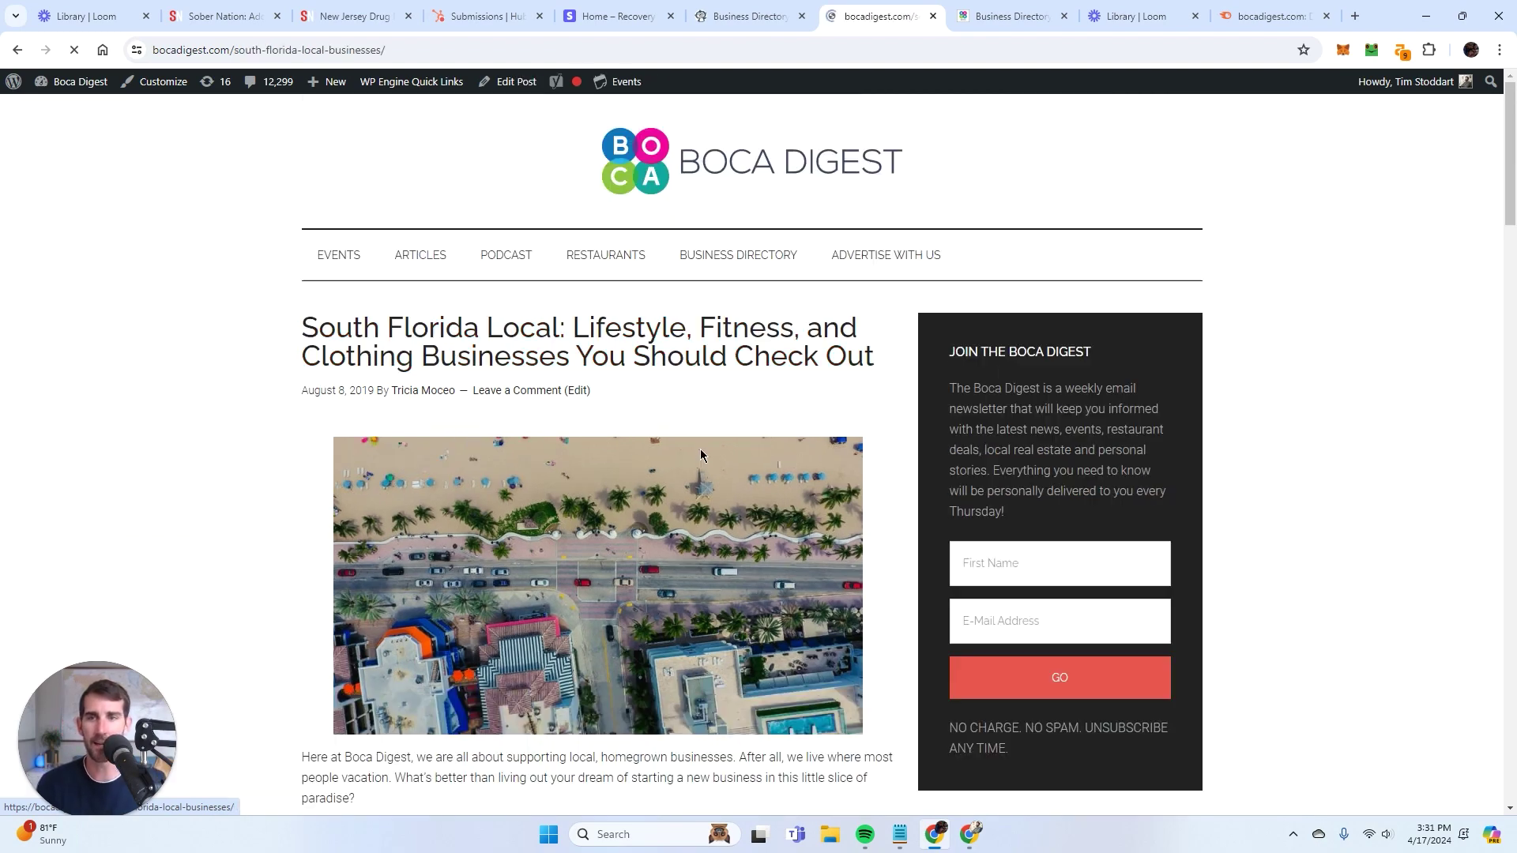
pyautogui.scroll(-6, 1065, 465)
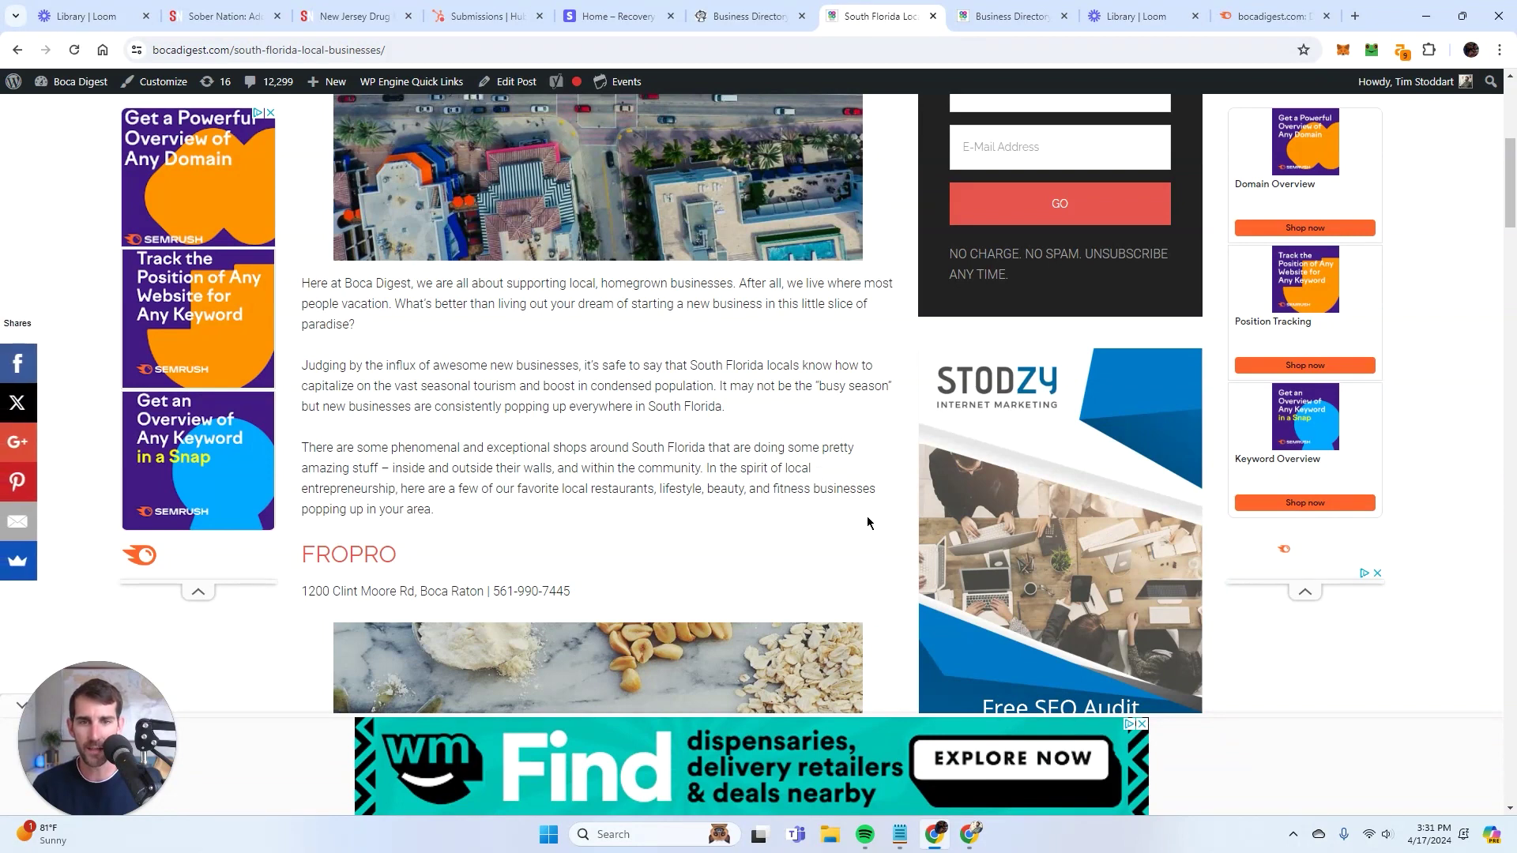
pyautogui.scroll(-2, 872, 527)
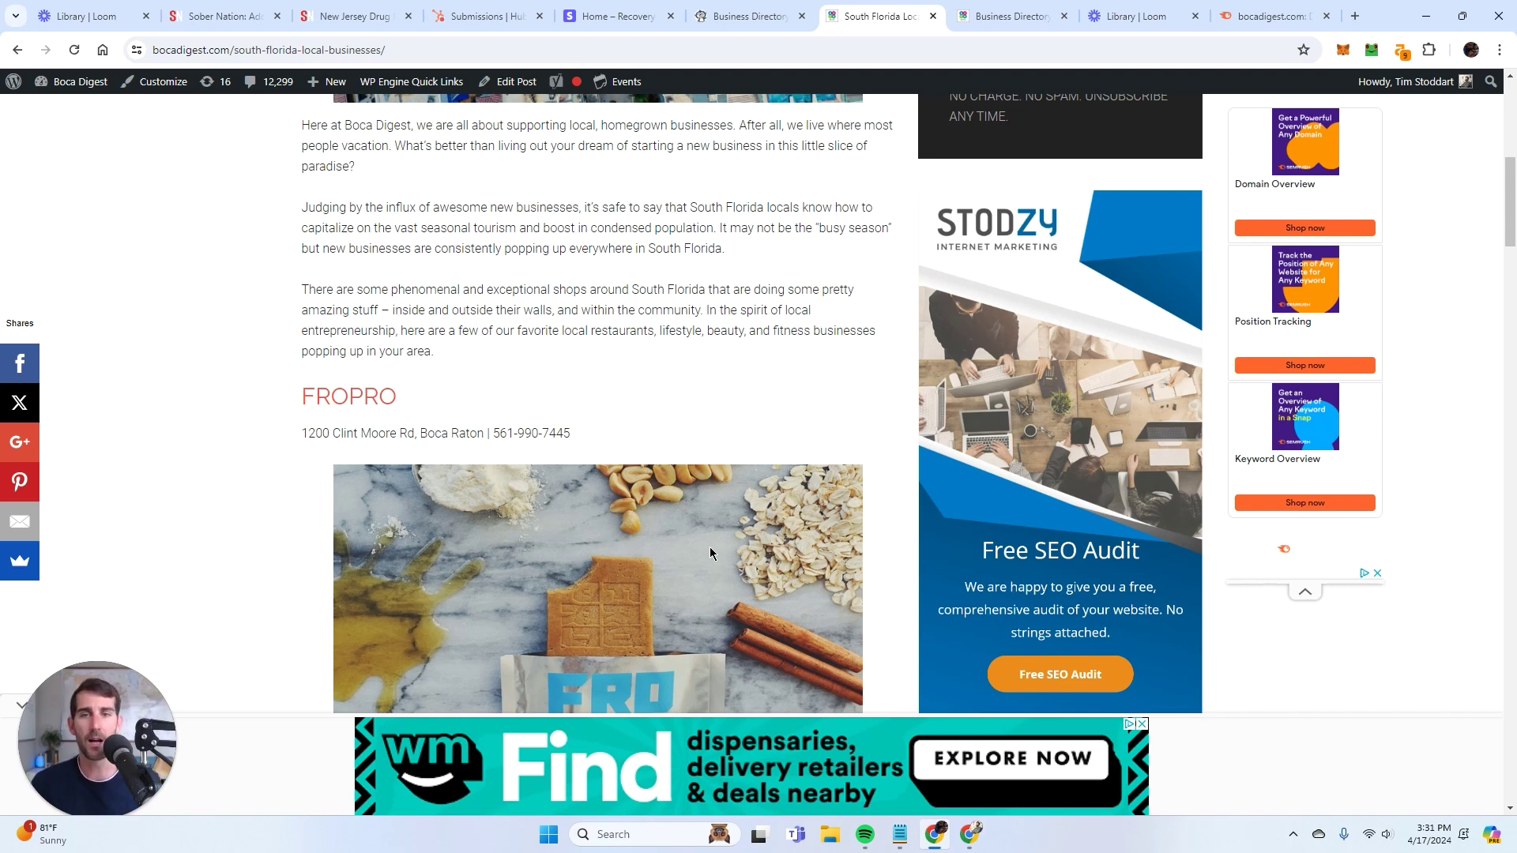
pyautogui.scroll(1, 711, 548)
pyautogui.scroll(-3, 724, 544)
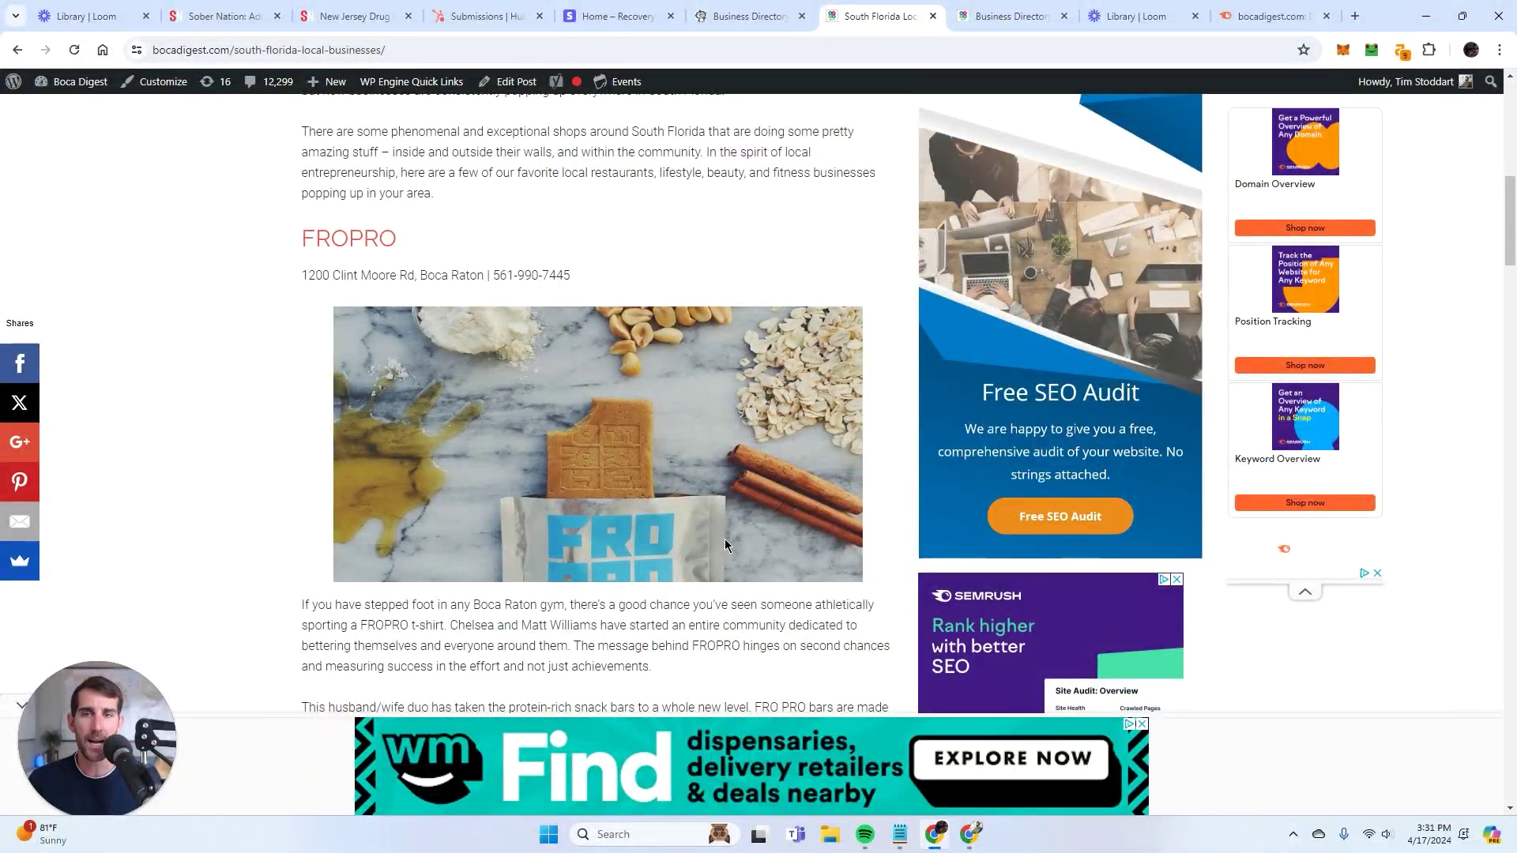
pyautogui.scroll(10, 725, 541)
pyautogui.scroll(-3, 1133, 272)
pyautogui.scroll(1, 1133, 273)
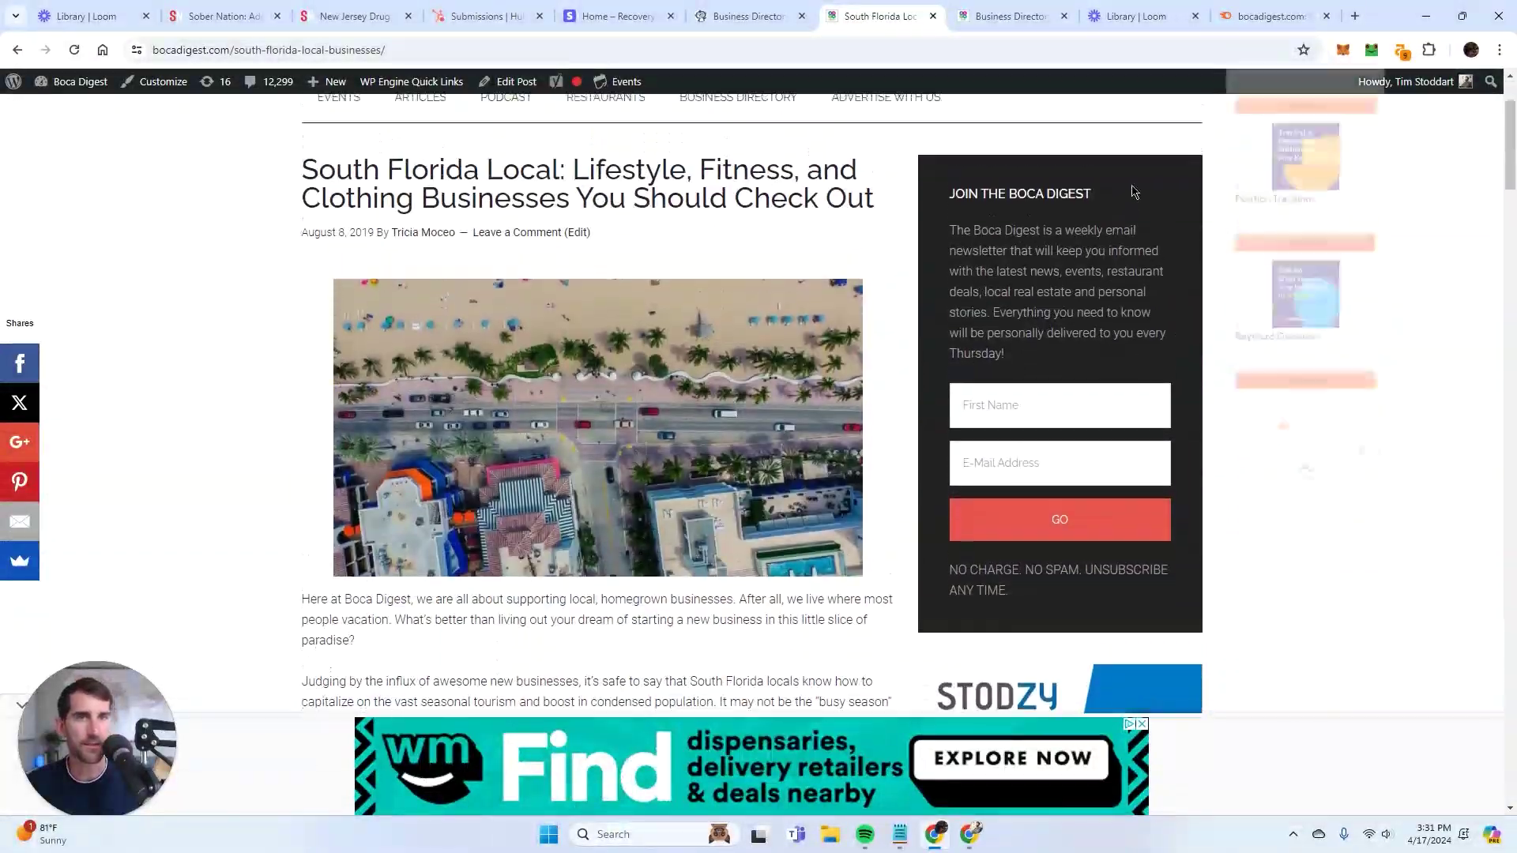
pyautogui.click(1047, 407)
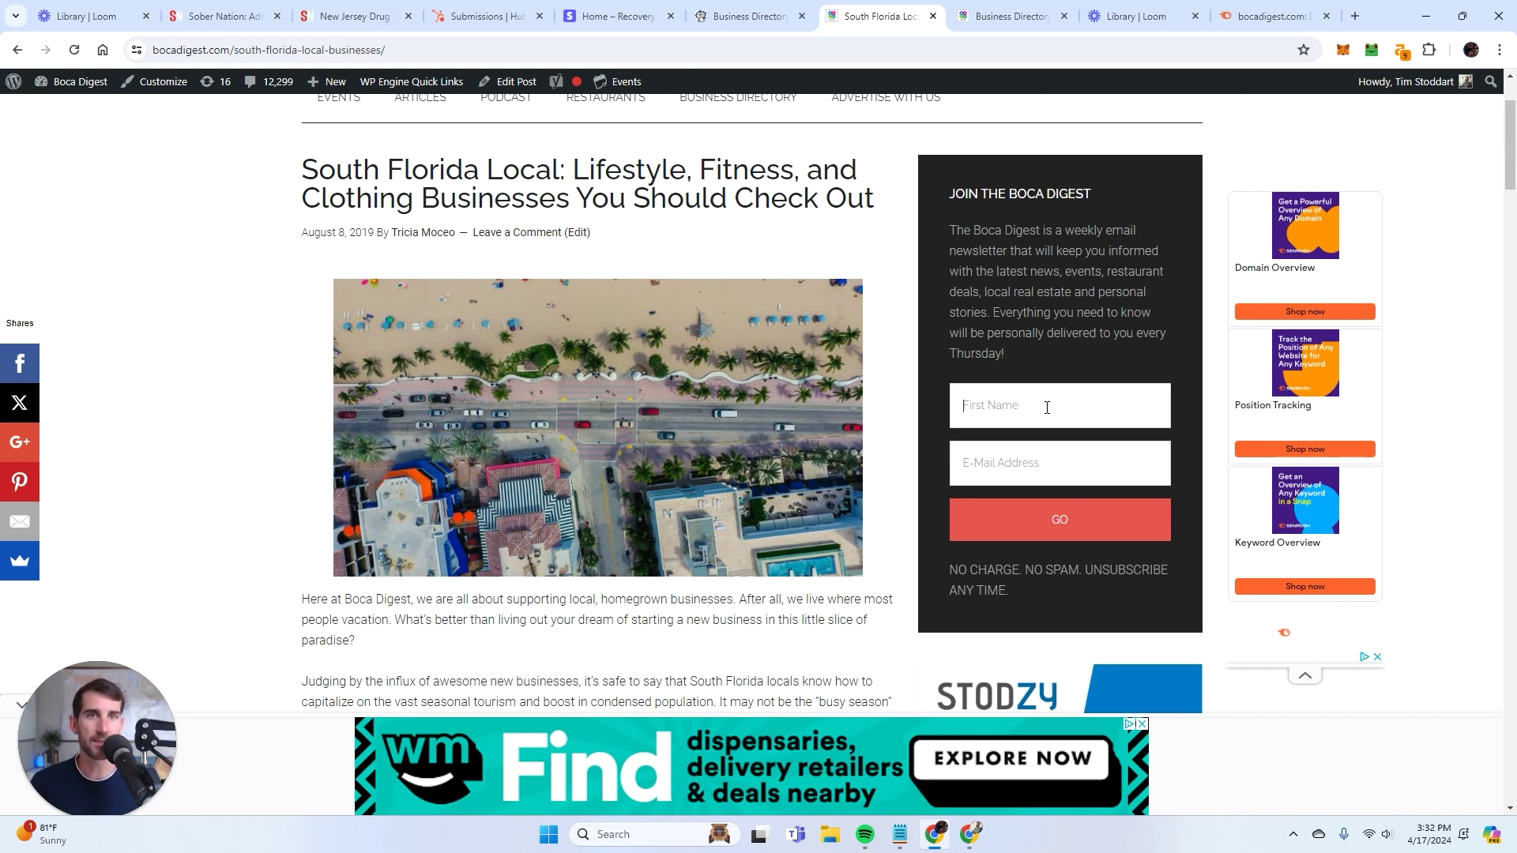
pyautogui.click(1047, 408)
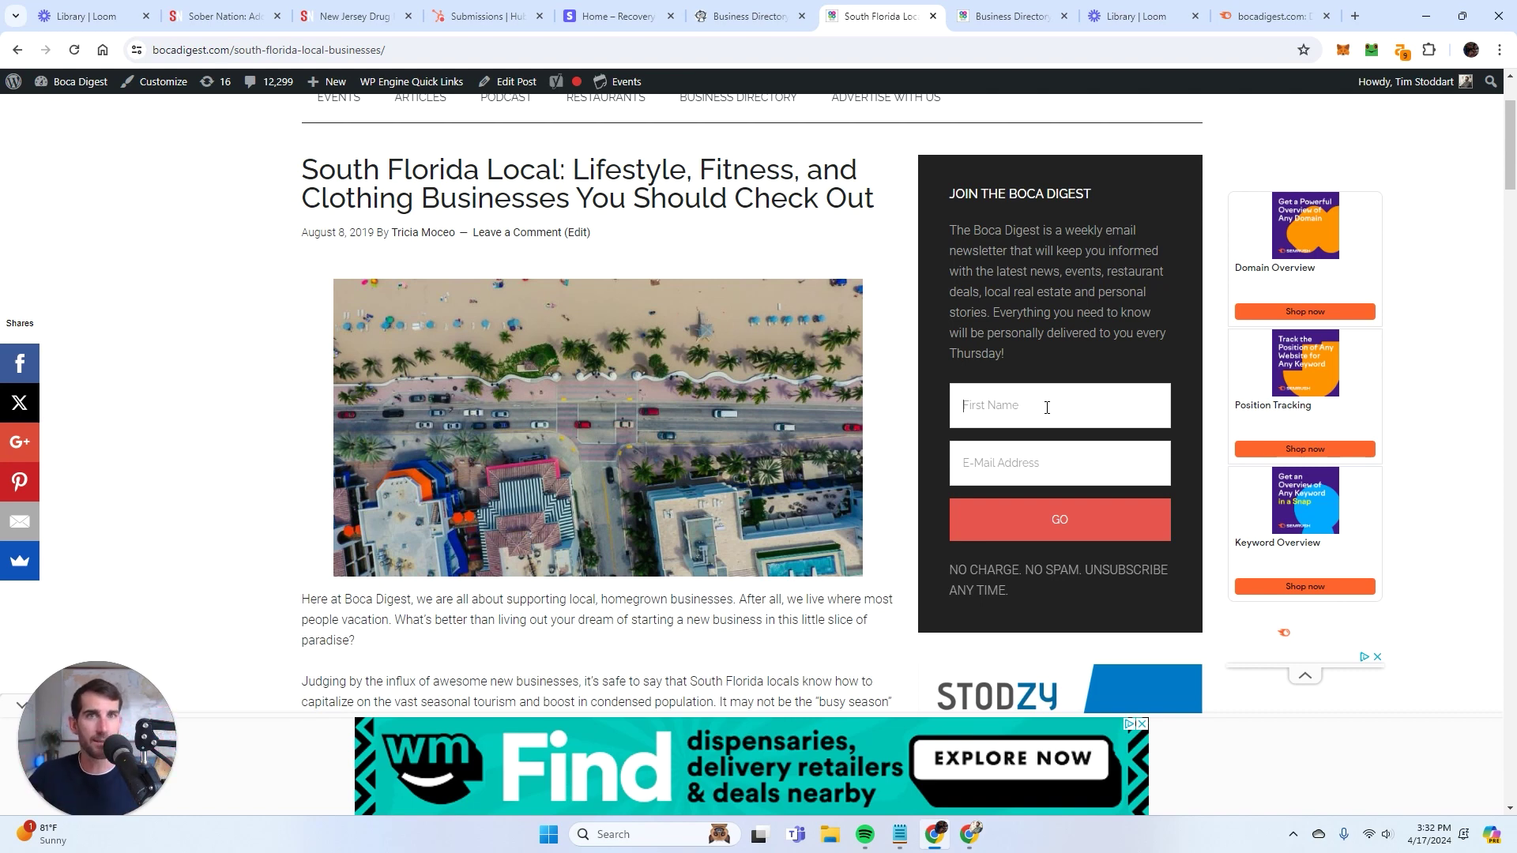
pyautogui.click(1046, 408)
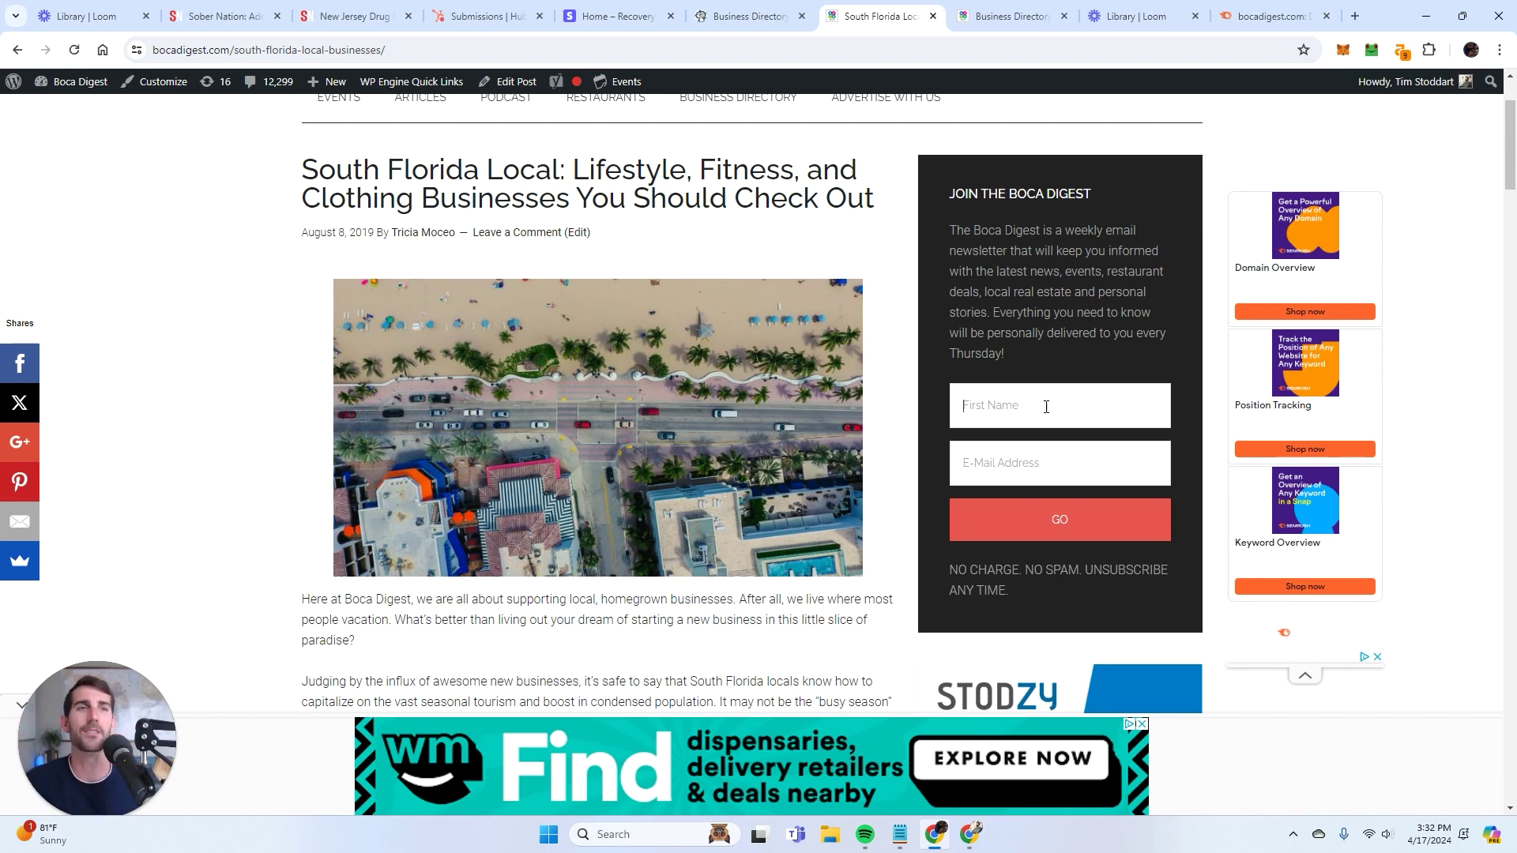
# Show bocadigest.com's all-time organic traffic in Semrush, peaking at 2,067 visits in May 2020
pyautogui.click(1262, 16)
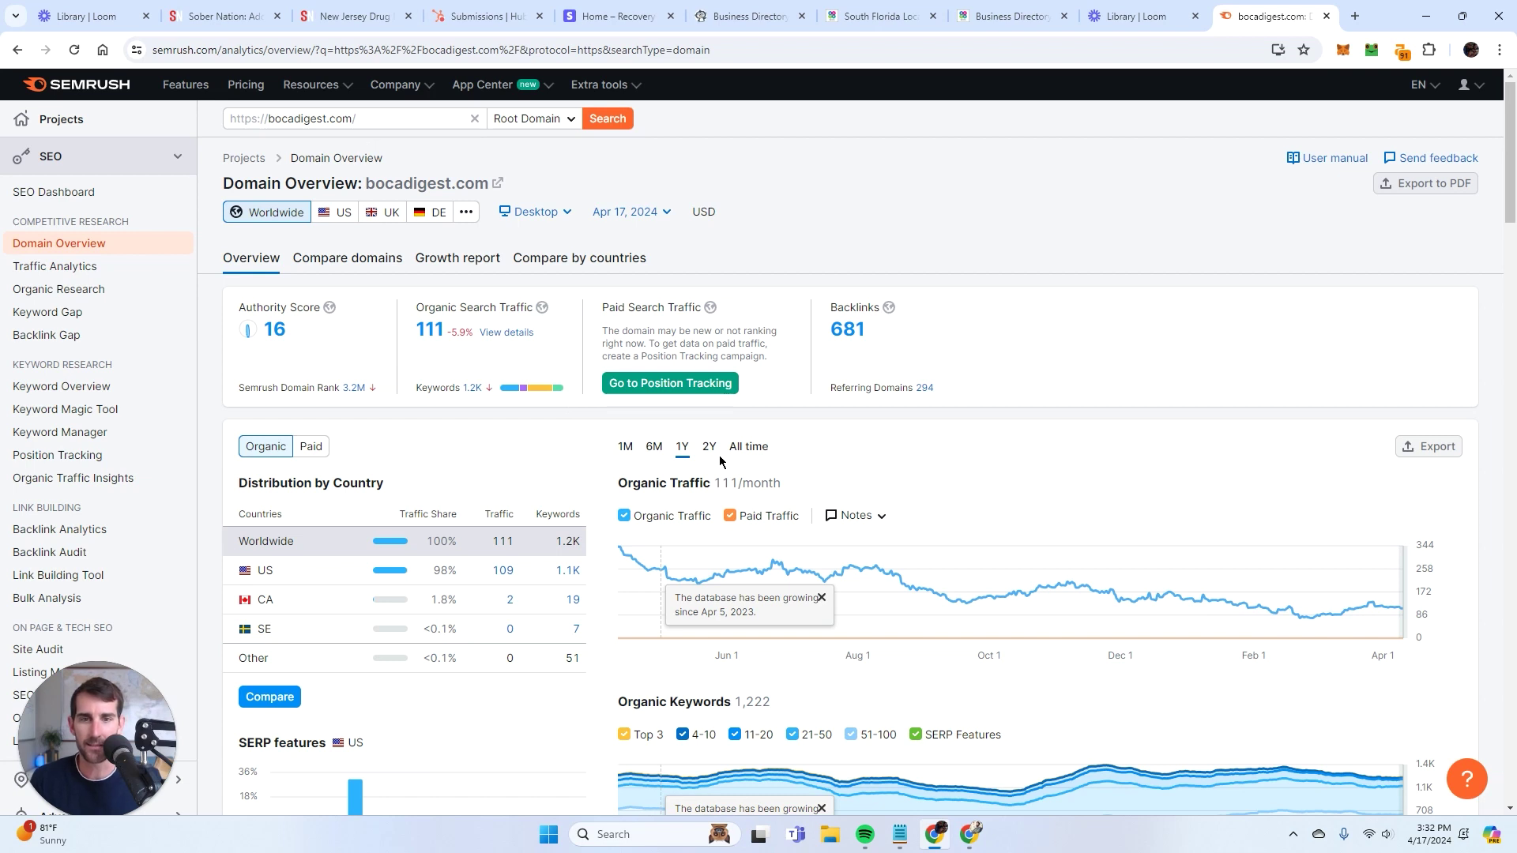
pyautogui.click(747, 447)
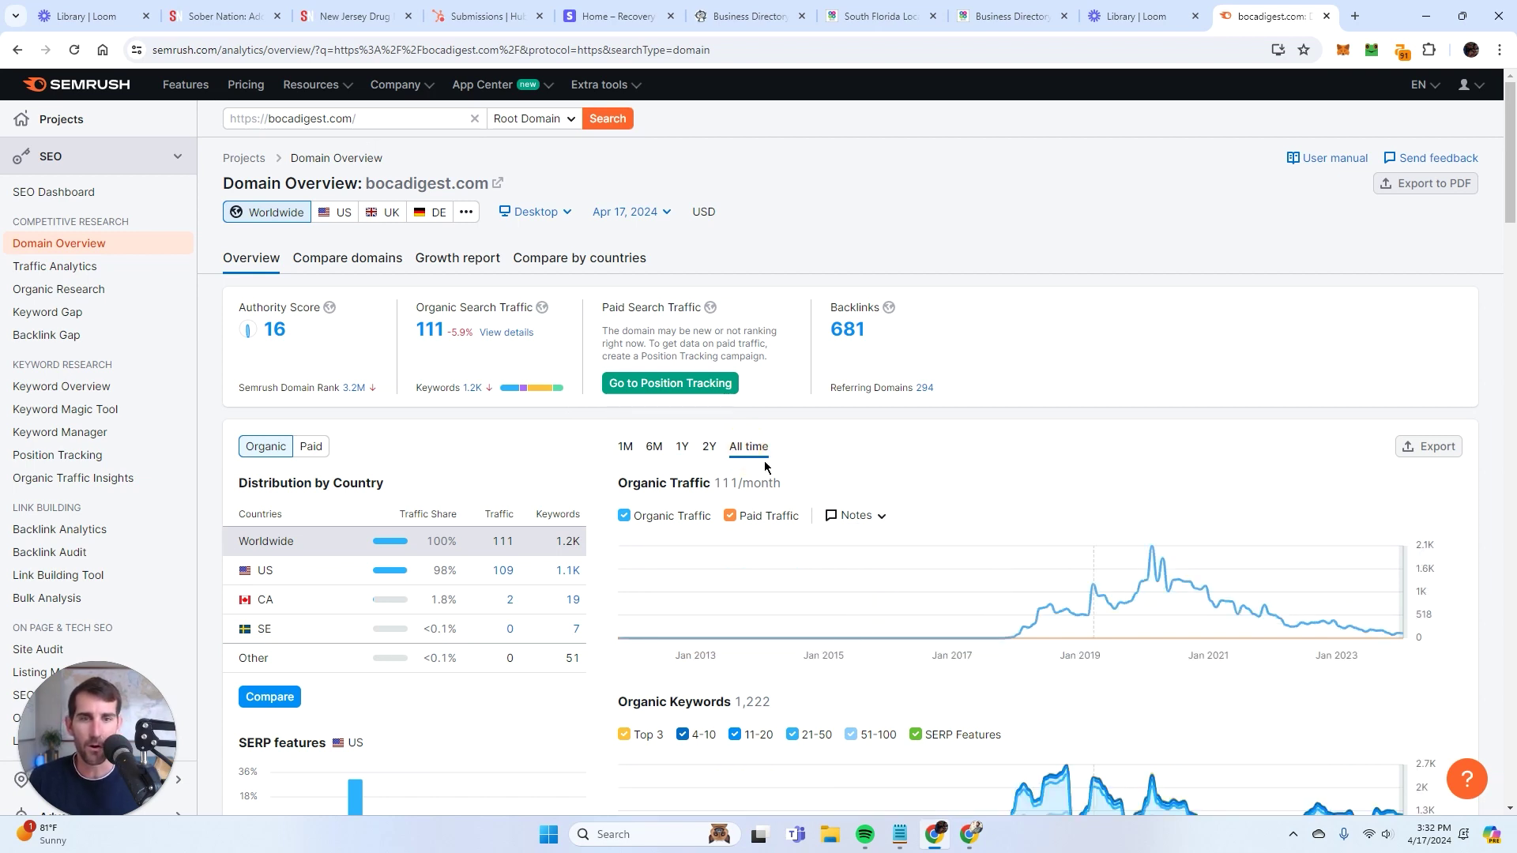
pyautogui.moveTo(1149, 575)
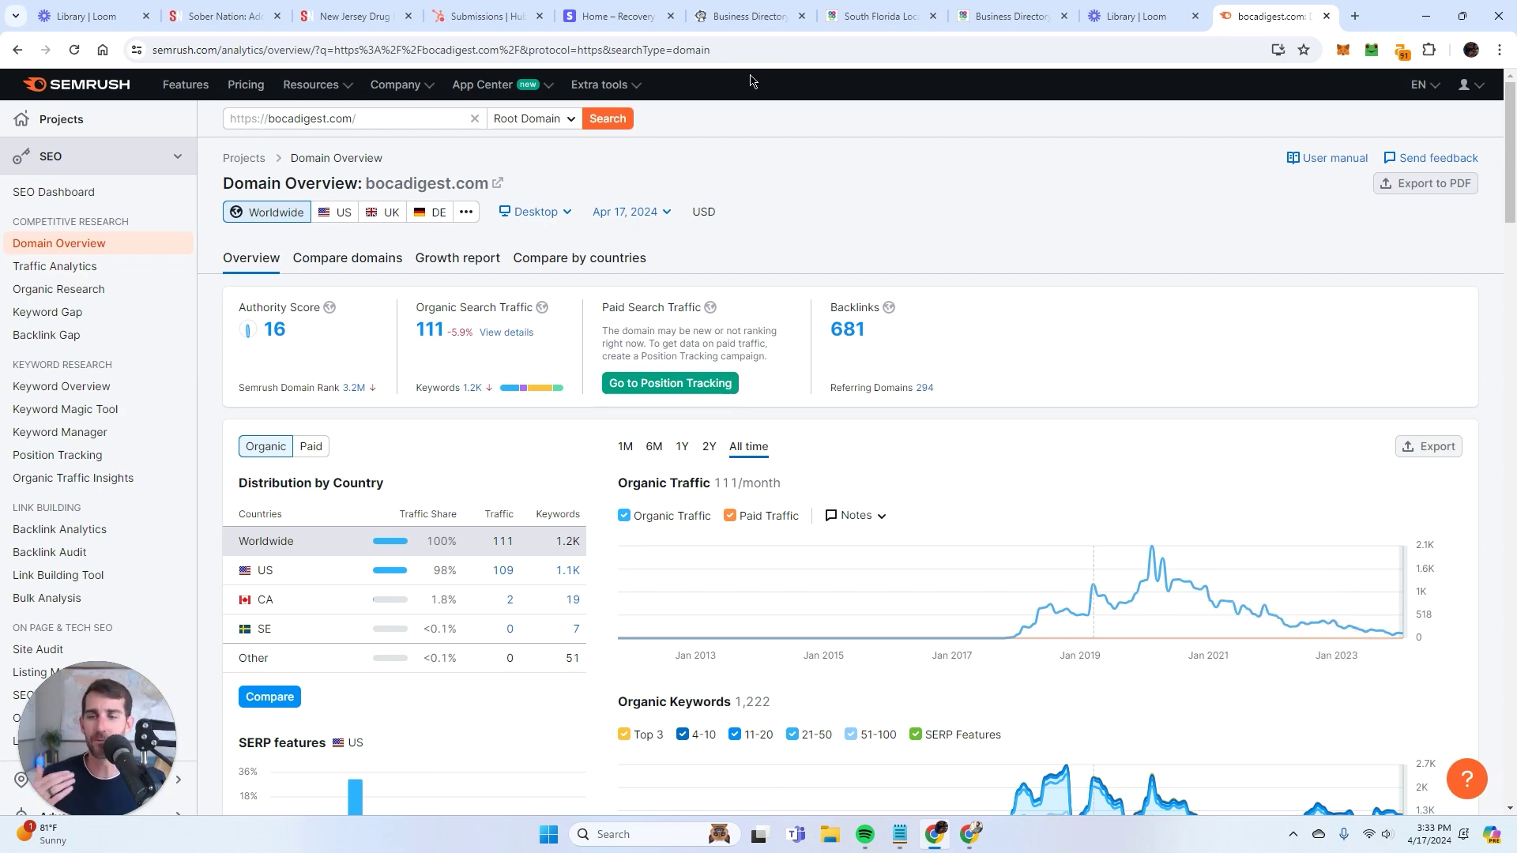
pyautogui.scroll(-9, 752, 213)
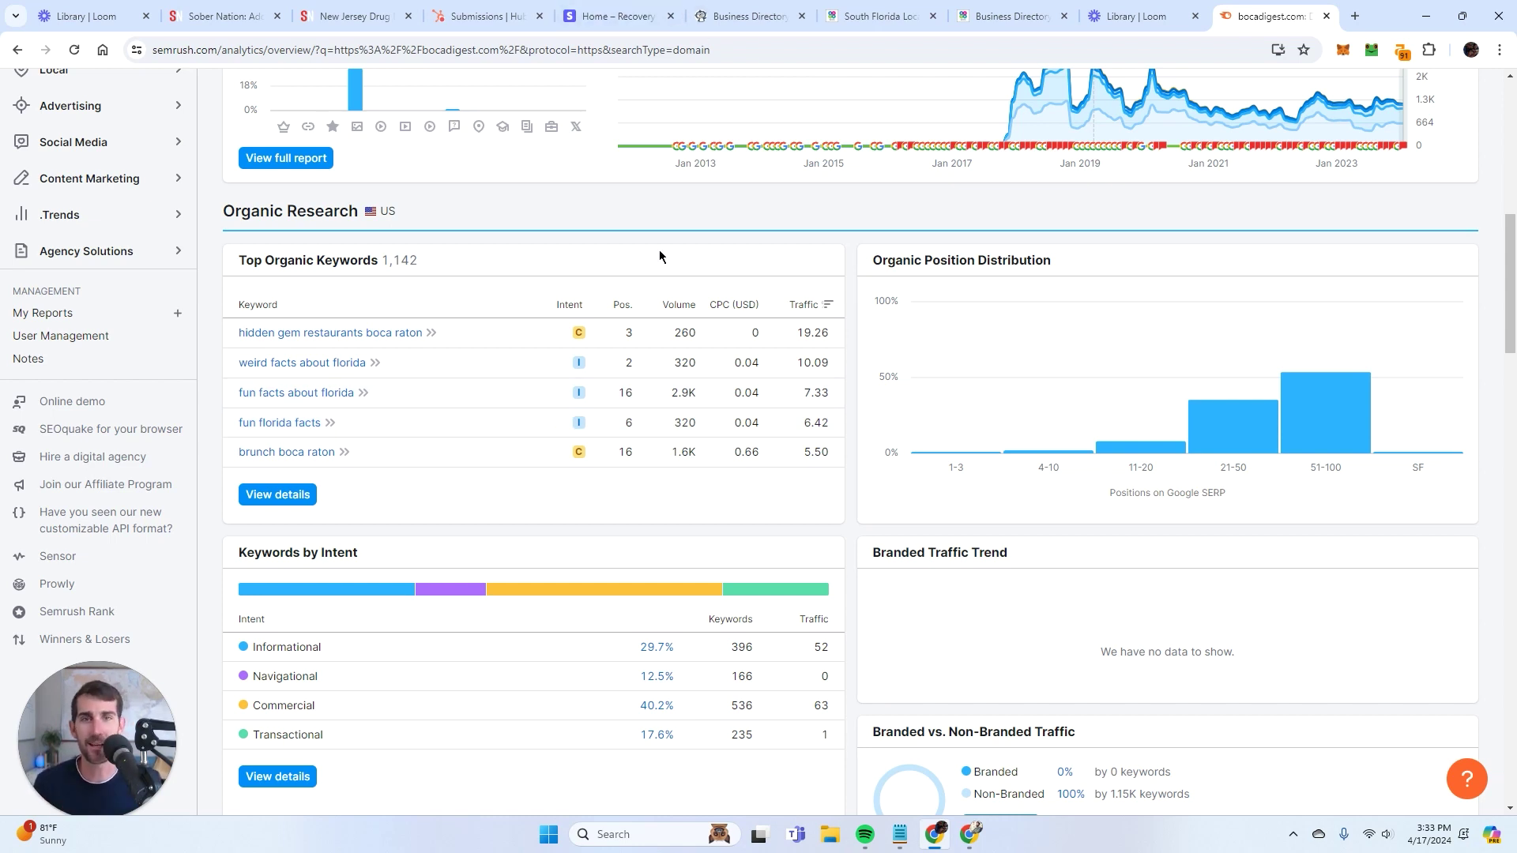
pyautogui.scroll(6, 654, 249)
pyautogui.moveTo(1149, 323)
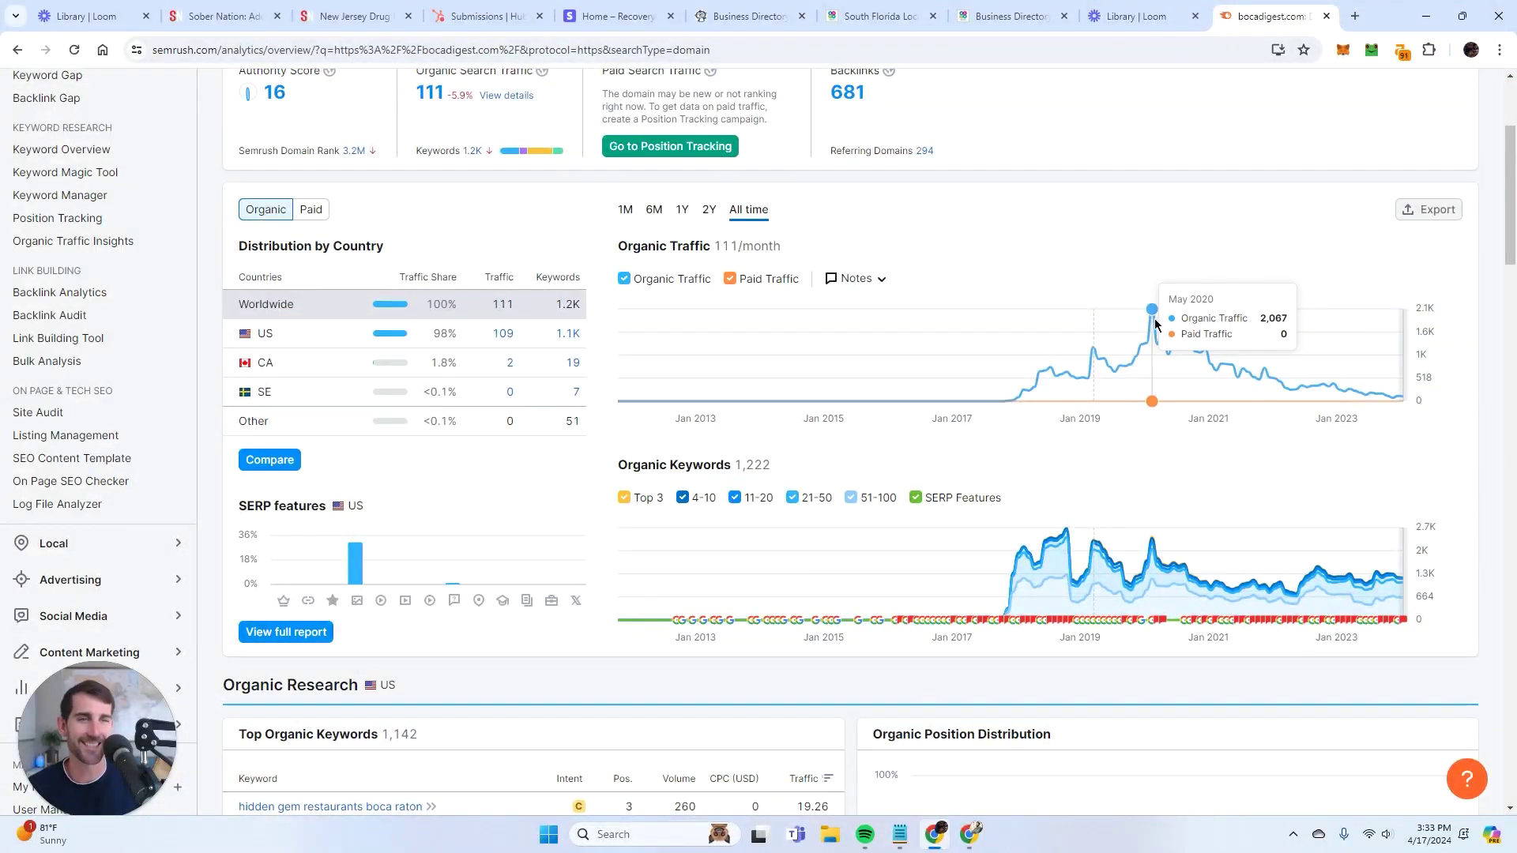
# Return to the South Florida Local article and bring its intro on homegrown businesses into view
pyautogui.click(1019, 17)
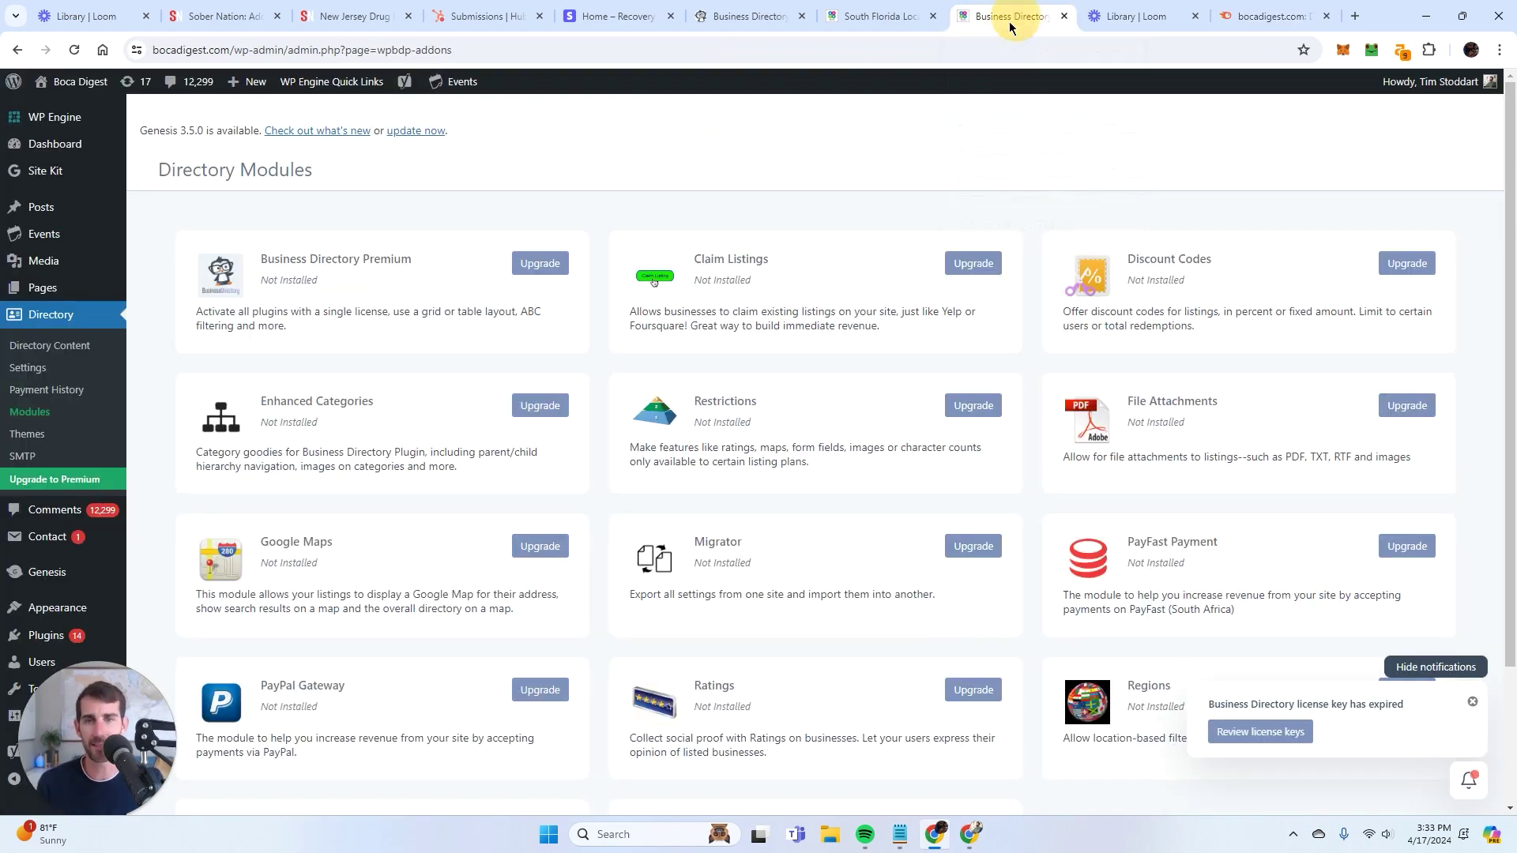
pyautogui.click(943, 17)
pyautogui.scroll(2, 863, 424)
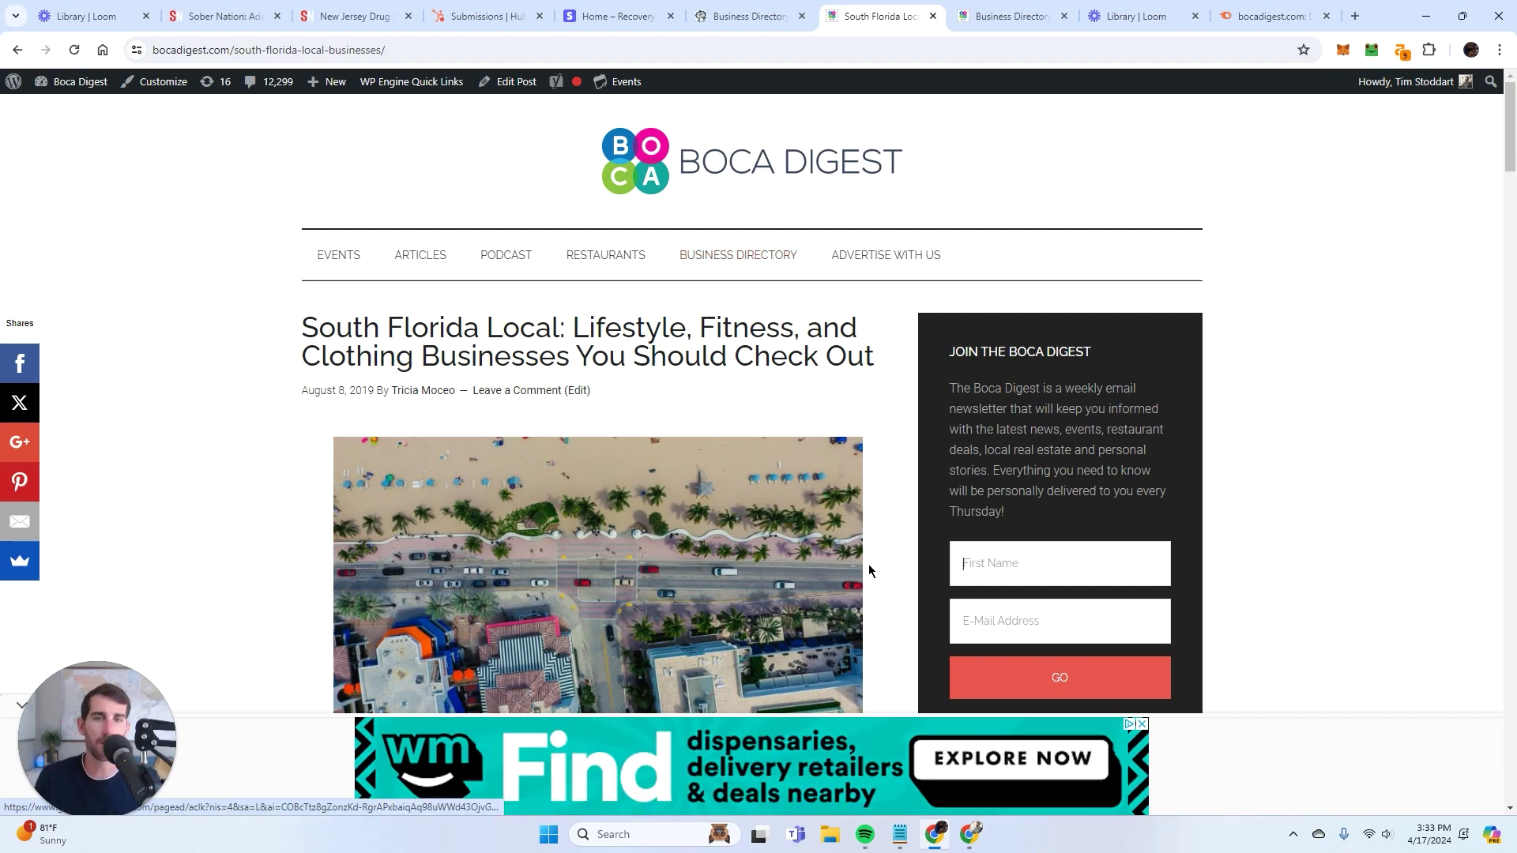
pyautogui.scroll(-2, 863, 522)
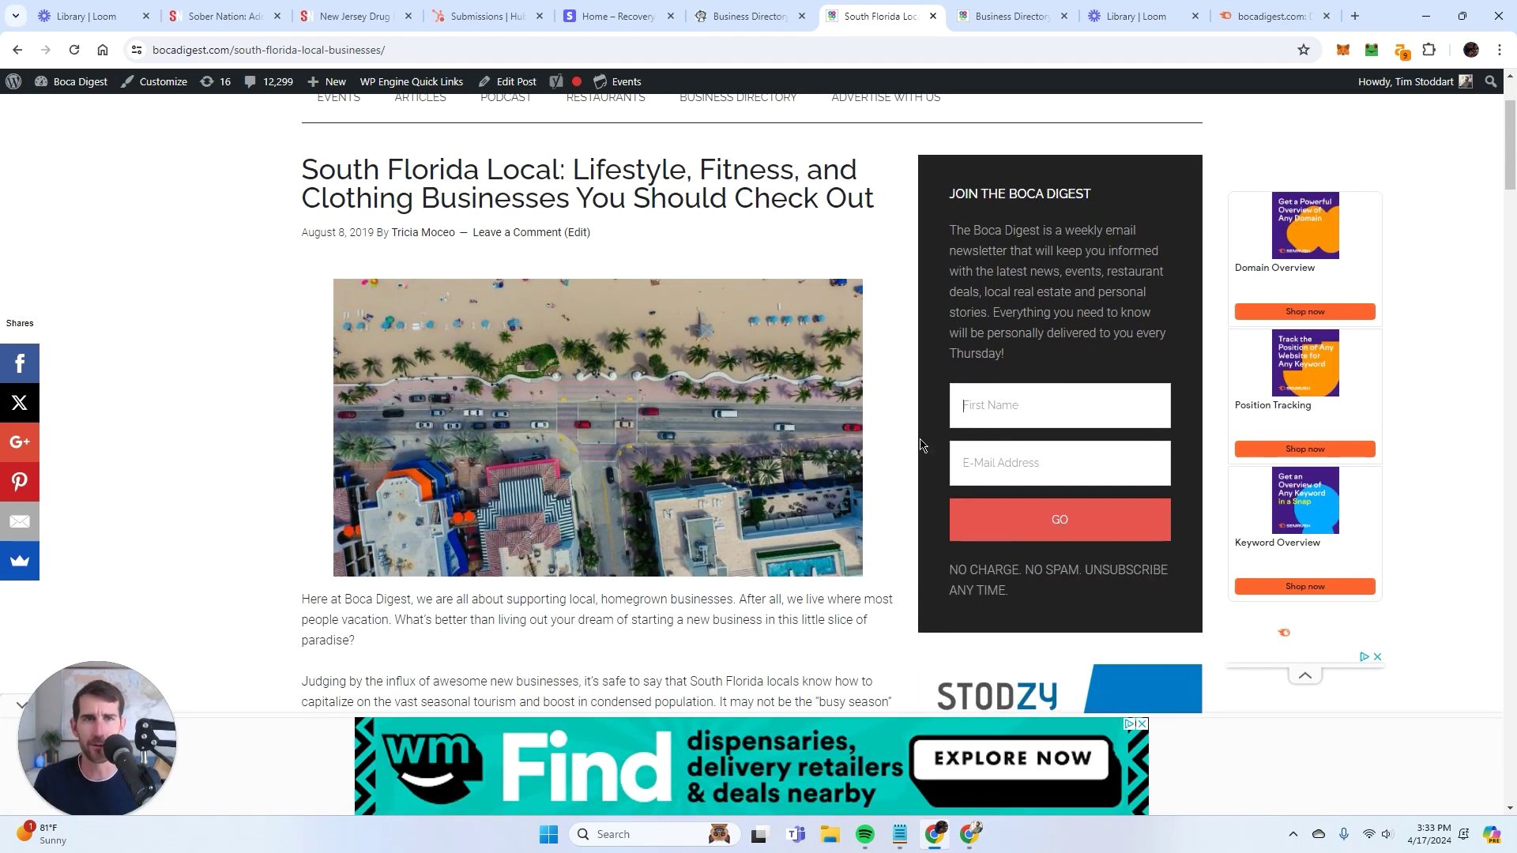